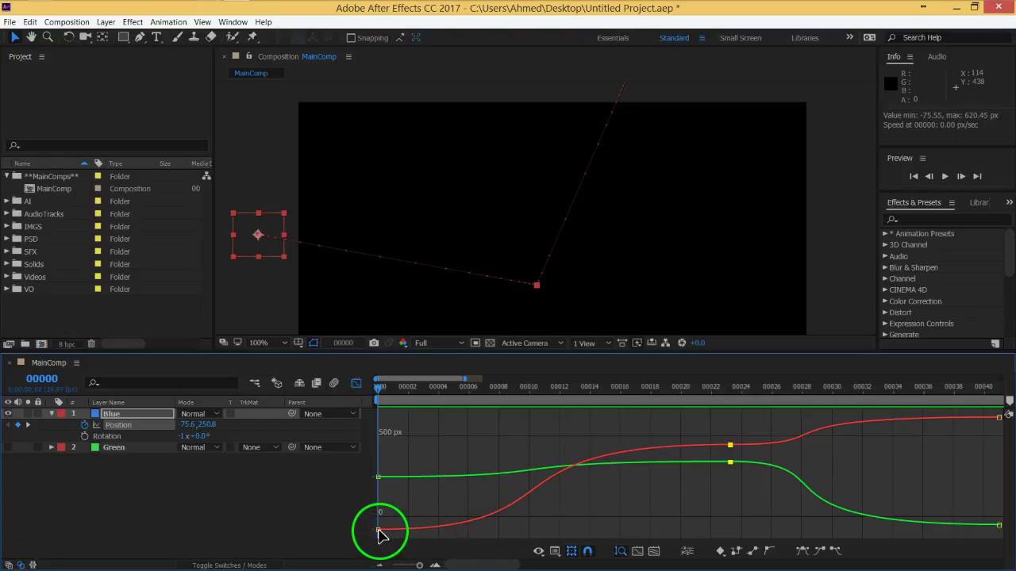
Reselect Blue's Position property and turn on Separate Dimensions in the Graph Editor
click(694, 508)
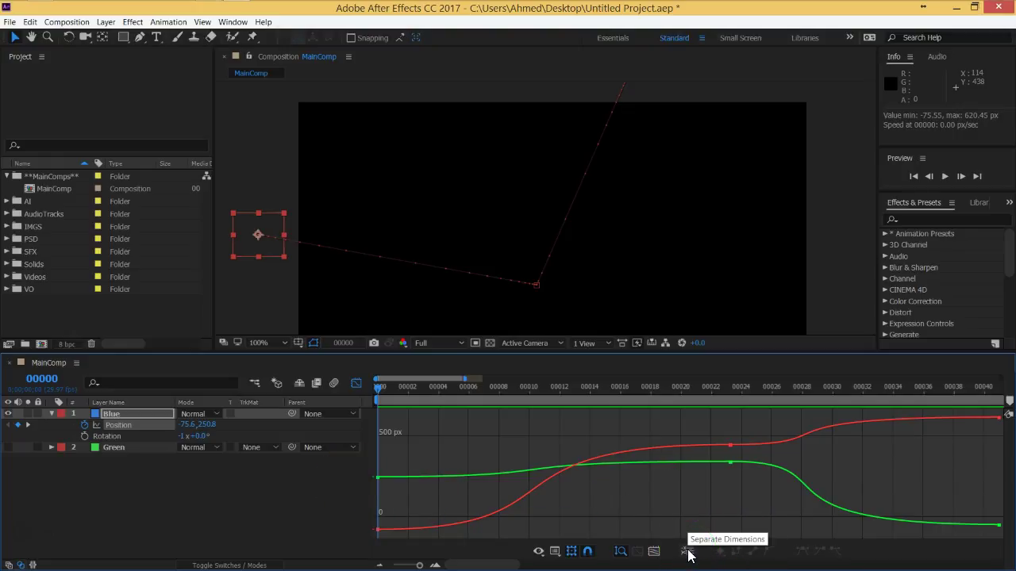
click(209, 469)
click(129, 424)
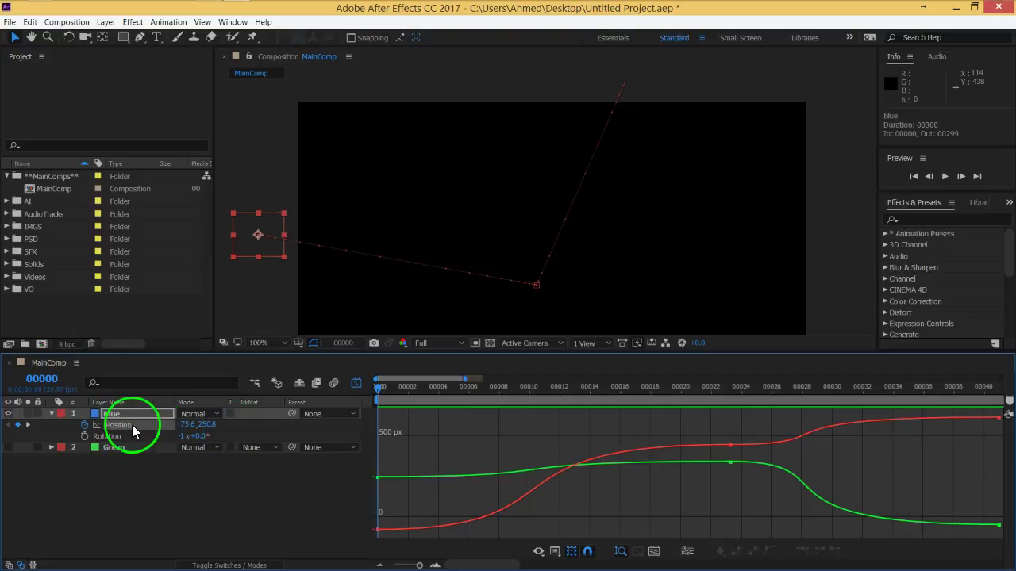
click(684, 550)
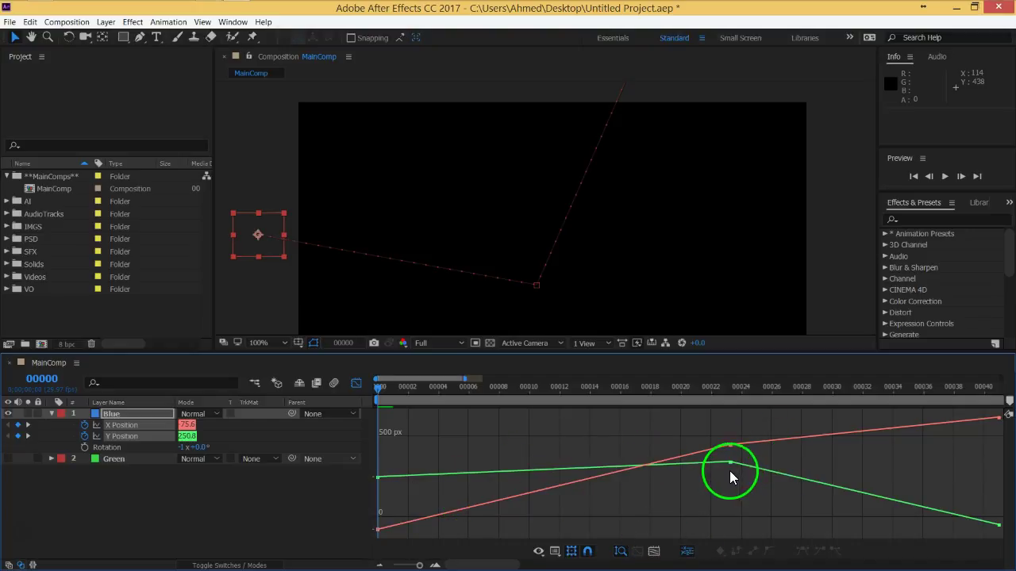
Show only the X Position curve and select its middle keyframe near frame 23
click(730, 446)
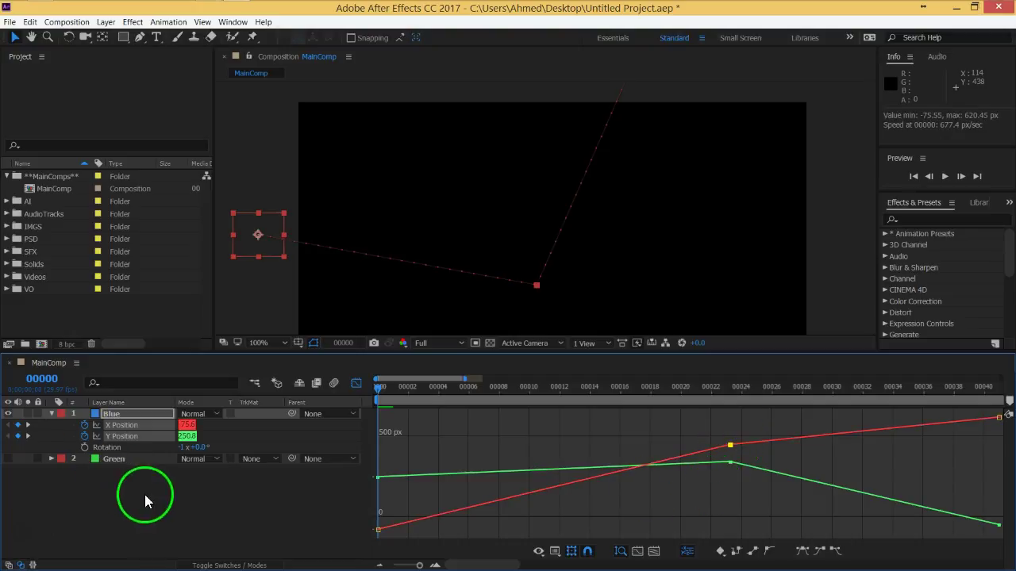
click(118, 424)
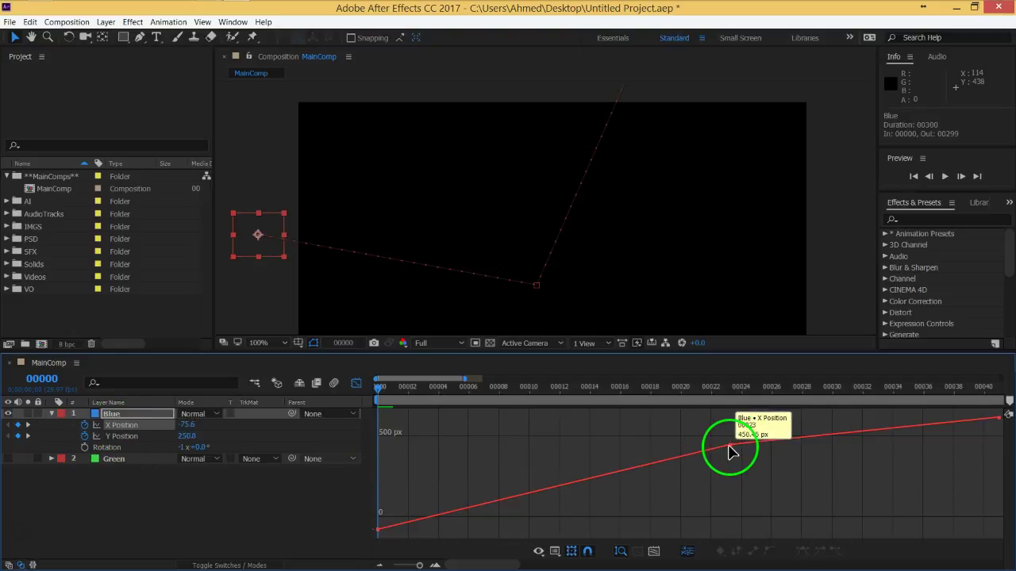
click(730, 447)
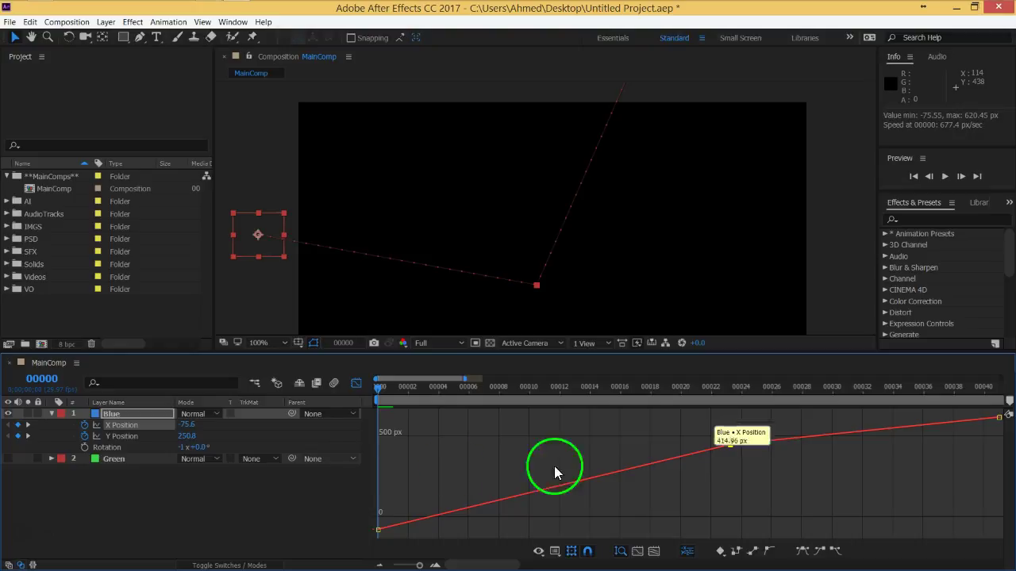
Zoom the layer-bar timeline out to about 200 frames and select the keyframes at 00020 and 00040
click(354, 386)
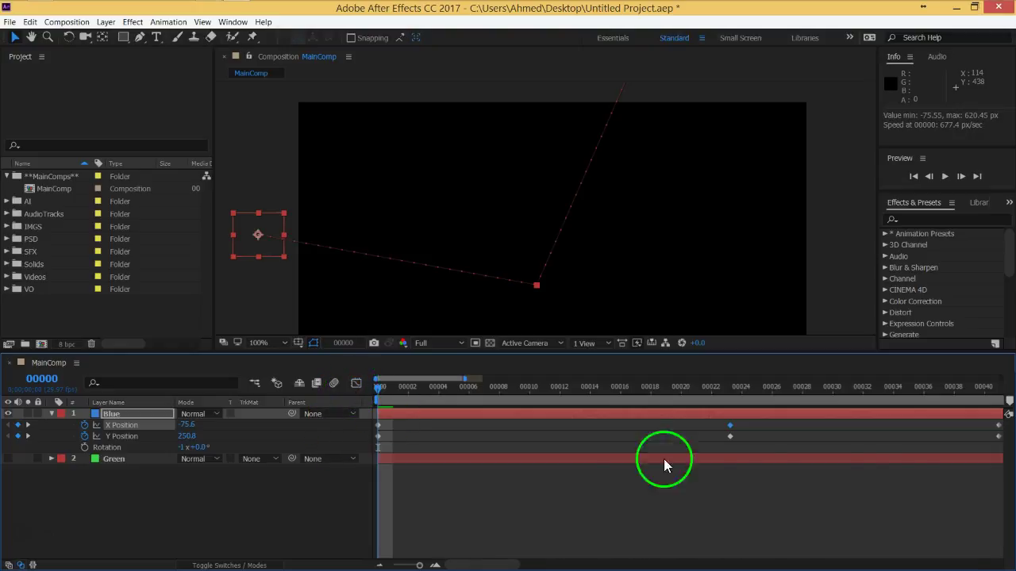
drag(408, 561, 402, 563)
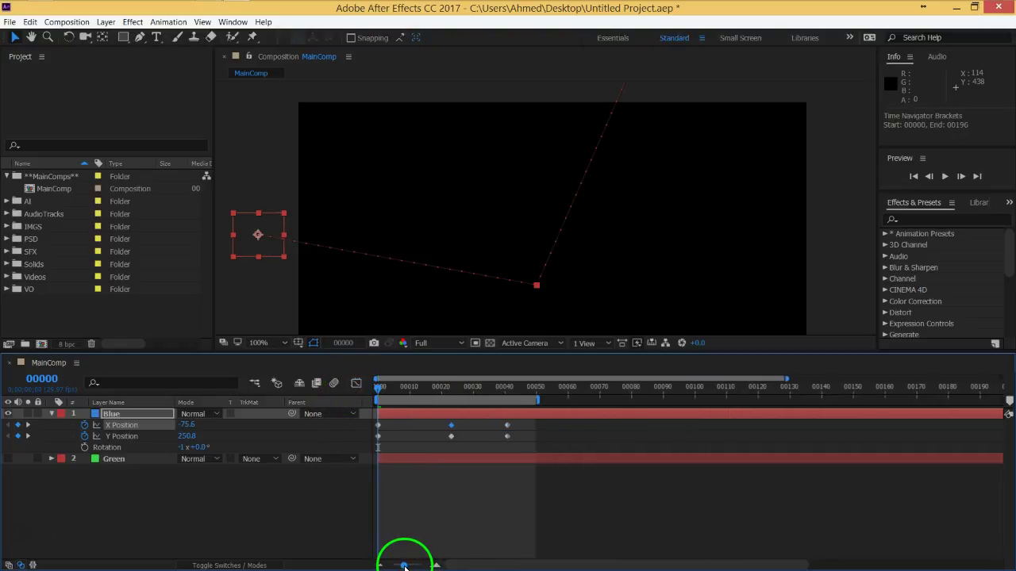
drag(518, 427, 376, 440)
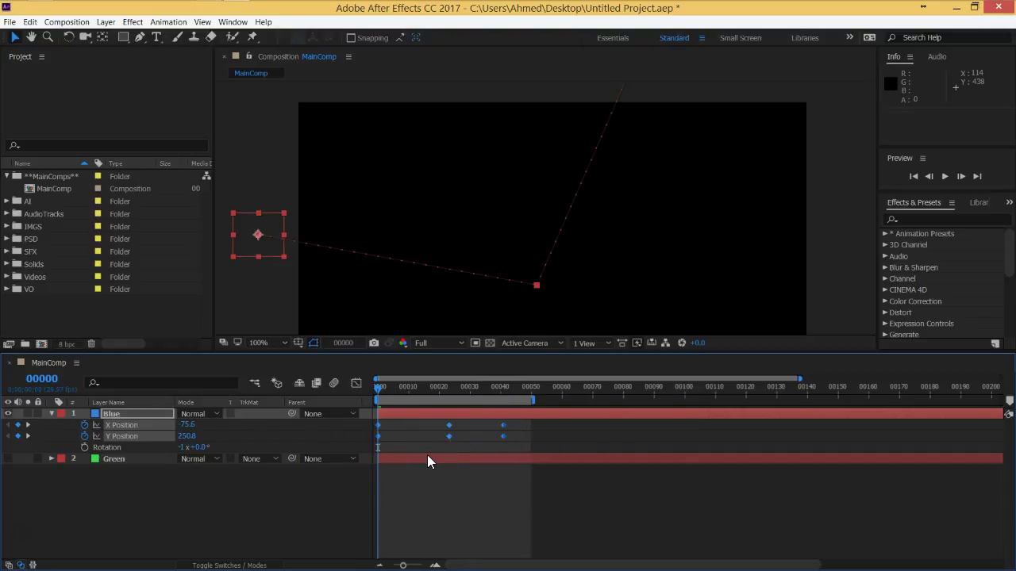
click(449, 436)
Switch the Graph Editor to Edit Speed Graph and inspect the X and Y Position speed curves
click(356, 382)
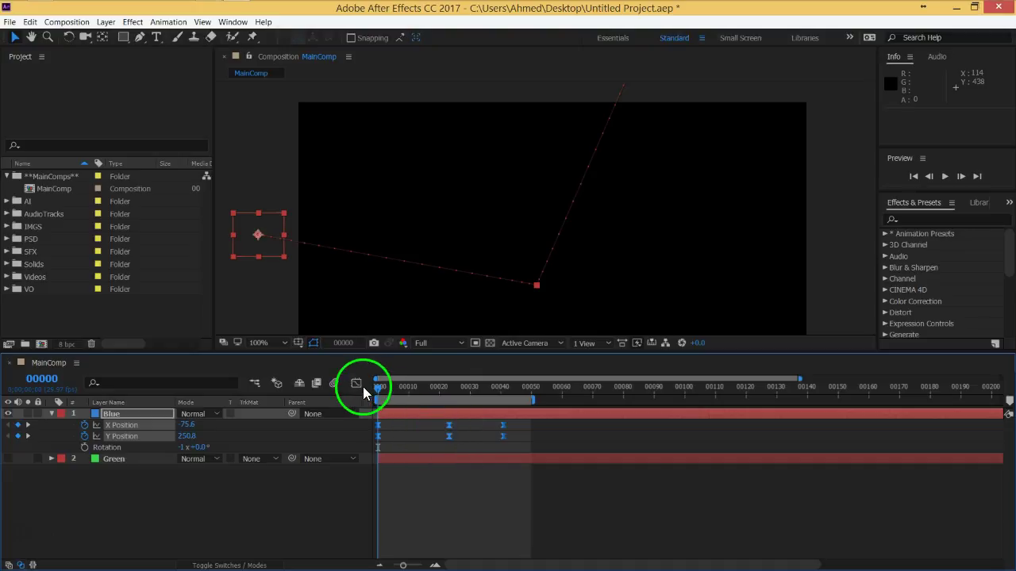
click(554, 550)
click(587, 441)
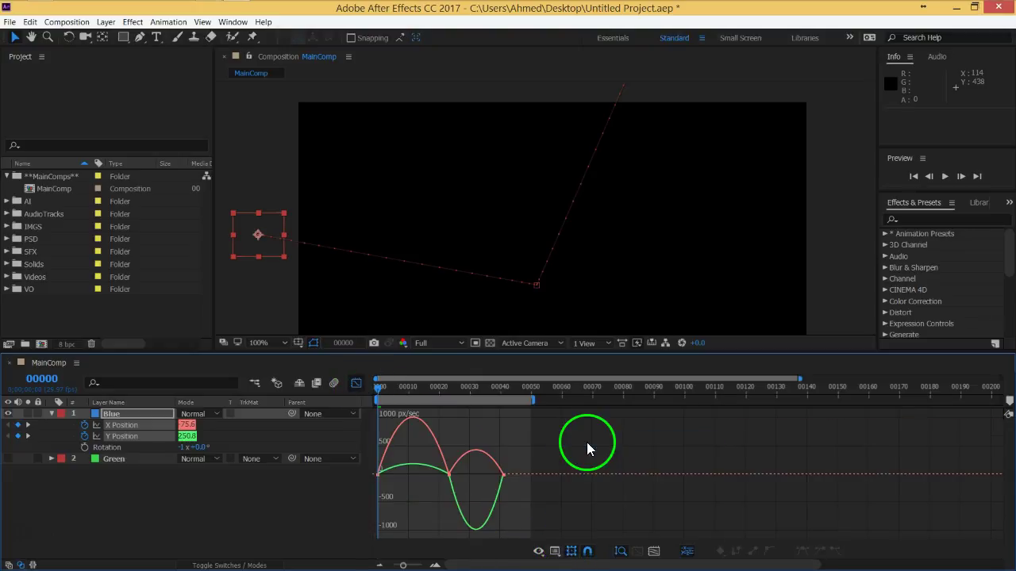
click(554, 551)
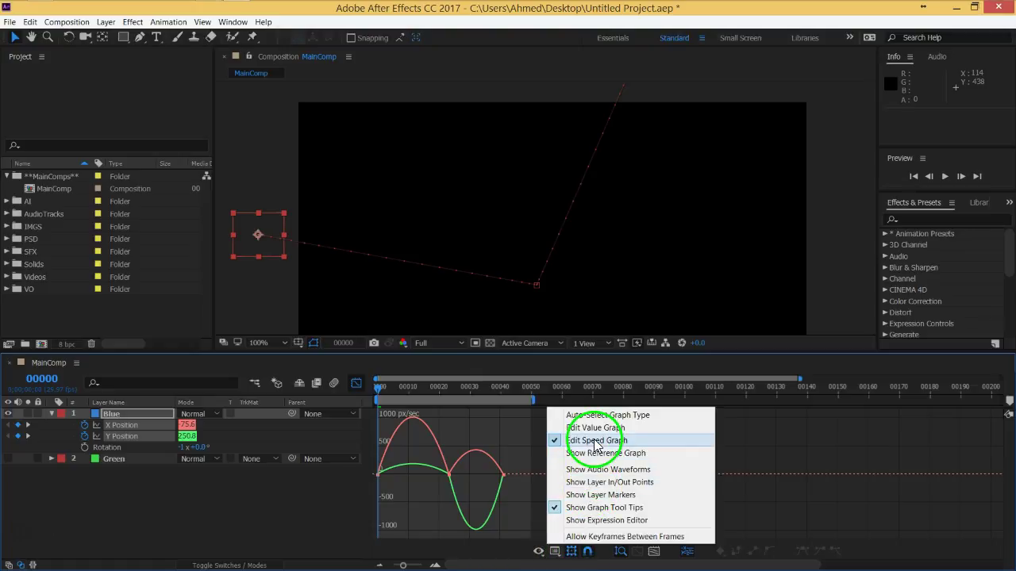
click(299, 512)
click(119, 426)
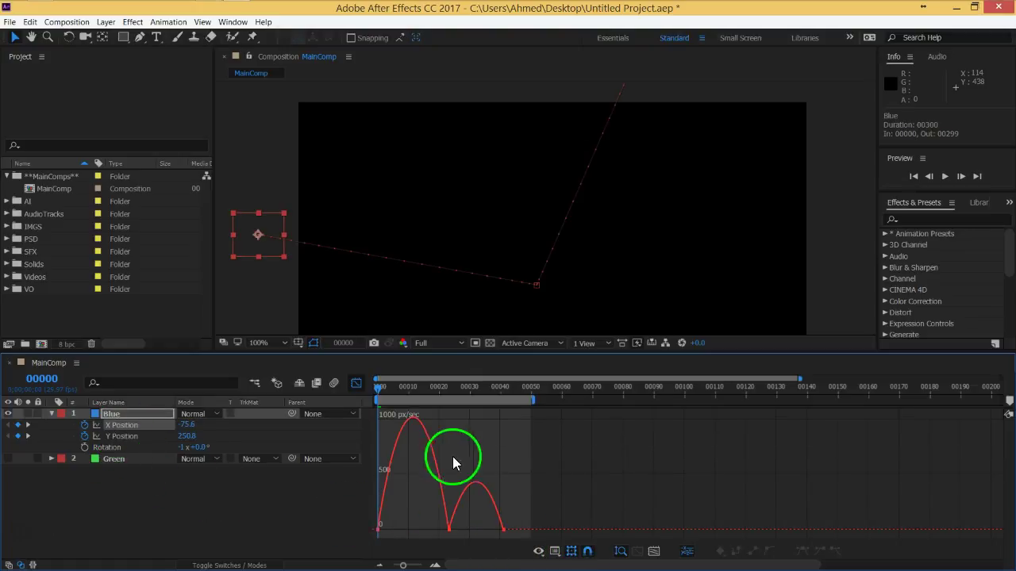
click(123, 436)
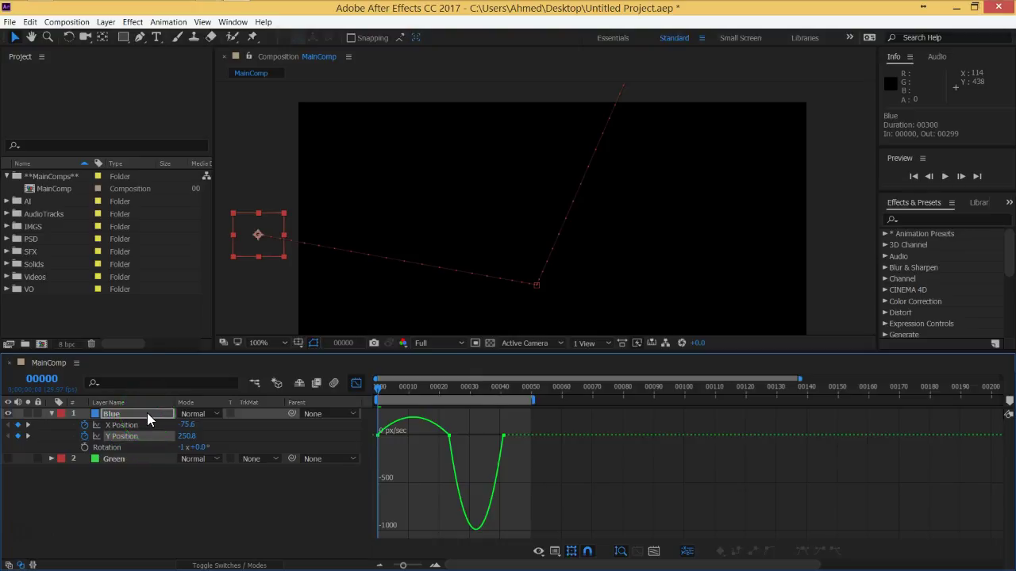
click(151, 485)
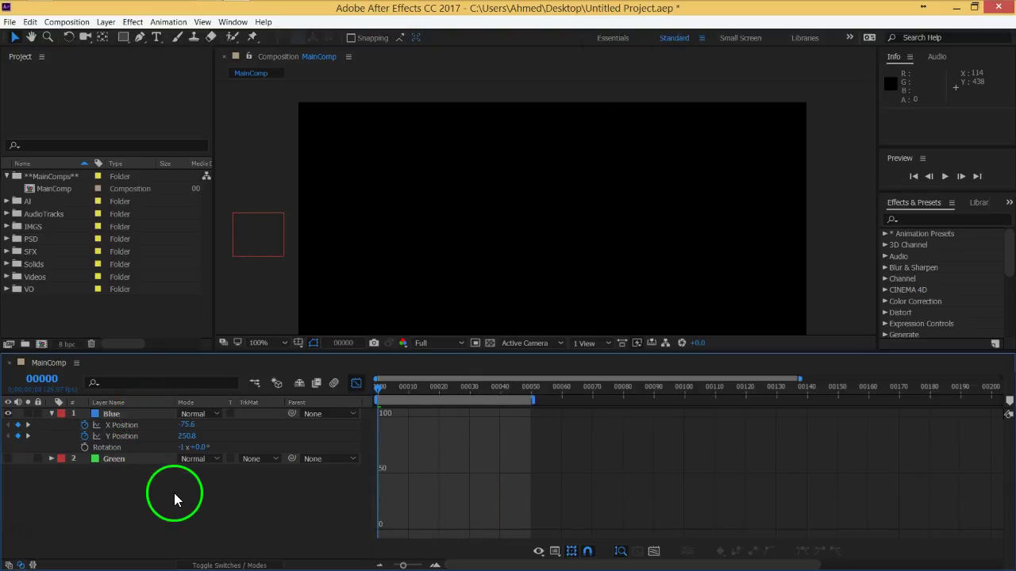
Return X Position to Edit Value Graph, fit all graphs, and select its middle keyframe
click(128, 426)
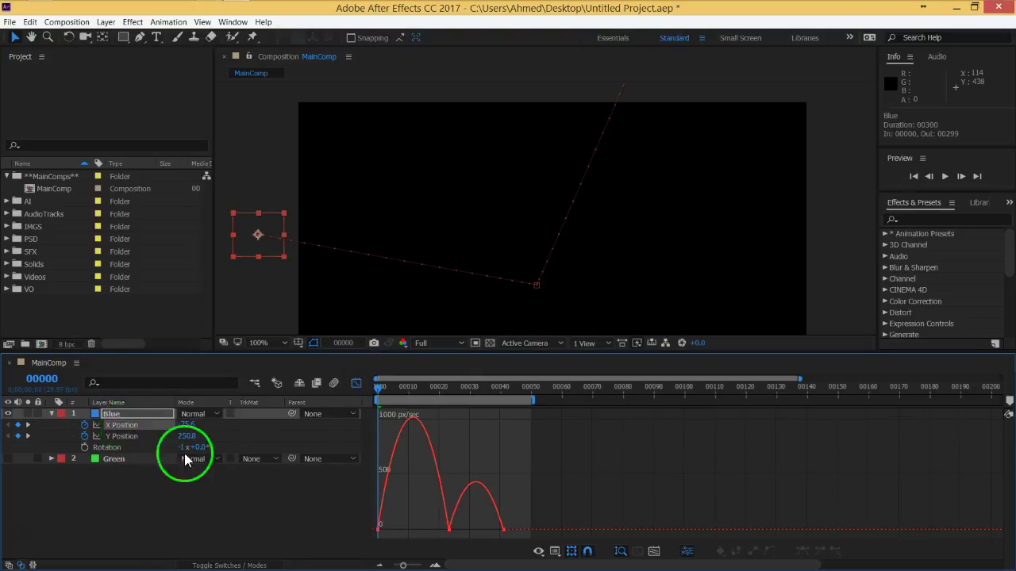
click(554, 551)
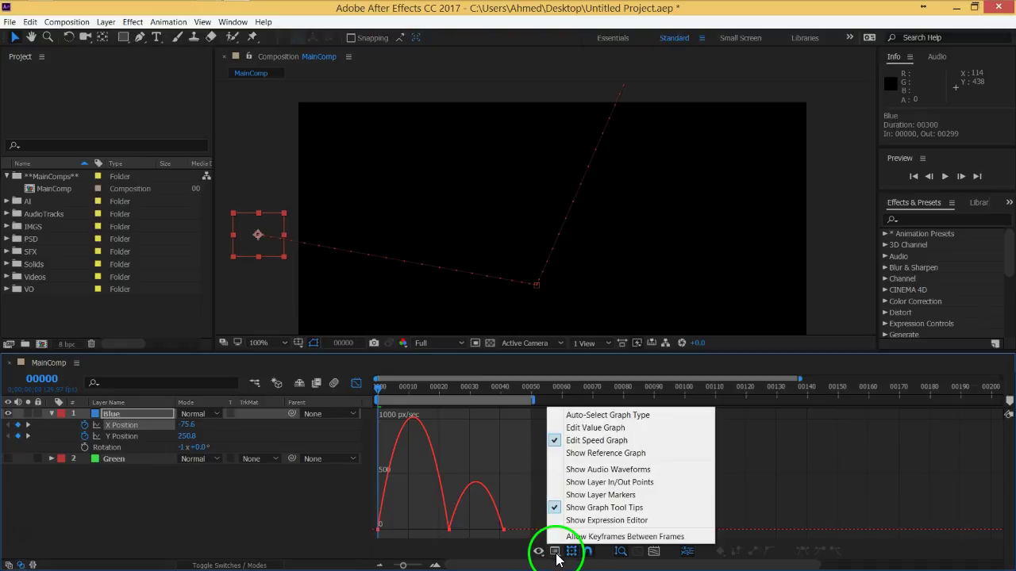
click(595, 428)
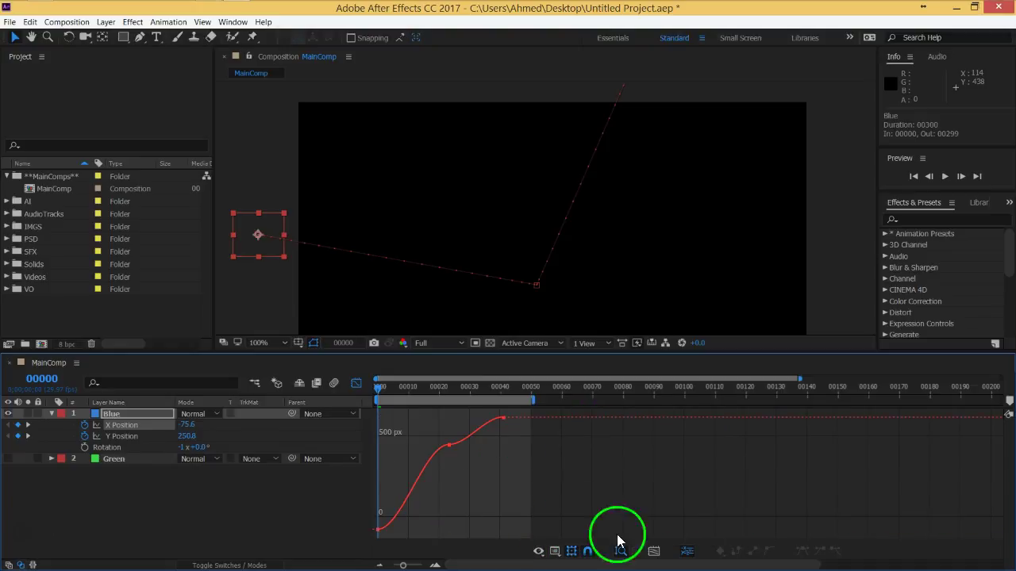
click(654, 553)
click(741, 496)
click(731, 447)
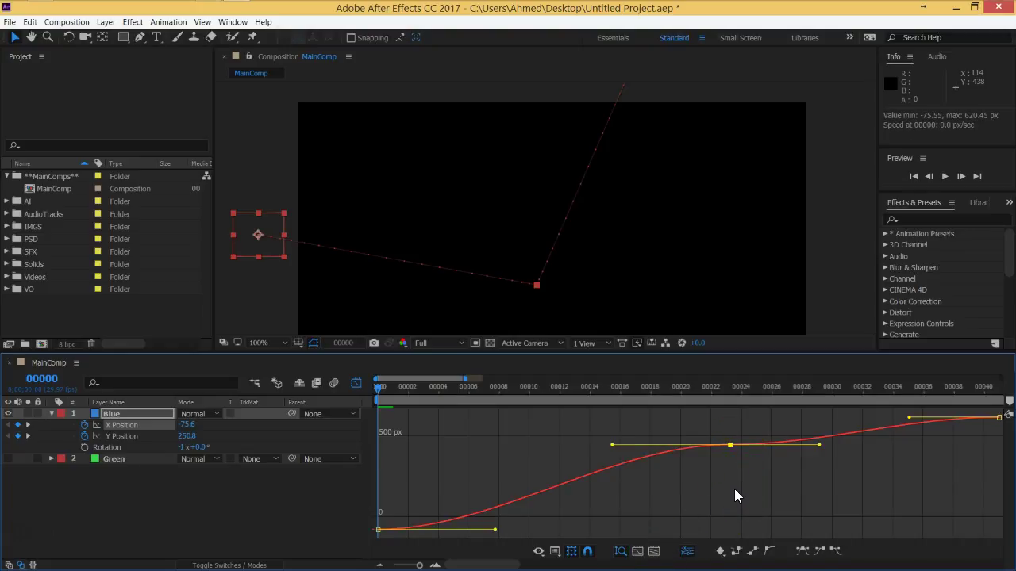
Drag the middle X Position keyframe's Bezier handles so the curve overshoots, then dips steeply
mouse_move(685, 494)
mouse_down()
mouse_move(639, 466)
mouse_move(732, 454)
mouse_up()
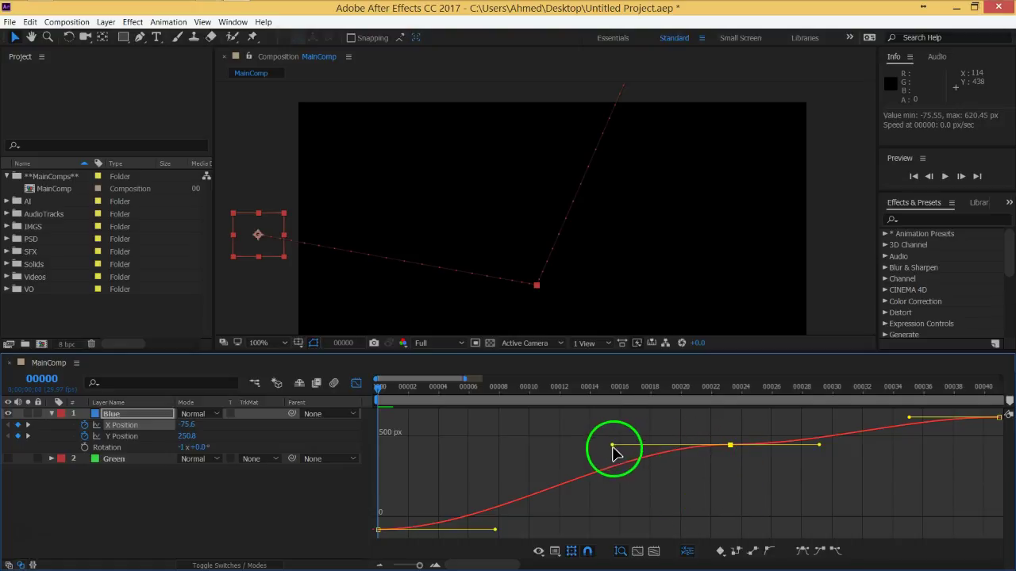
mouse_move(613, 447)
mouse_down()
mouse_move(609, 409)
mouse_move(661, 408)
mouse_move(673, 424)
mouse_move(665, 460)
mouse_up()
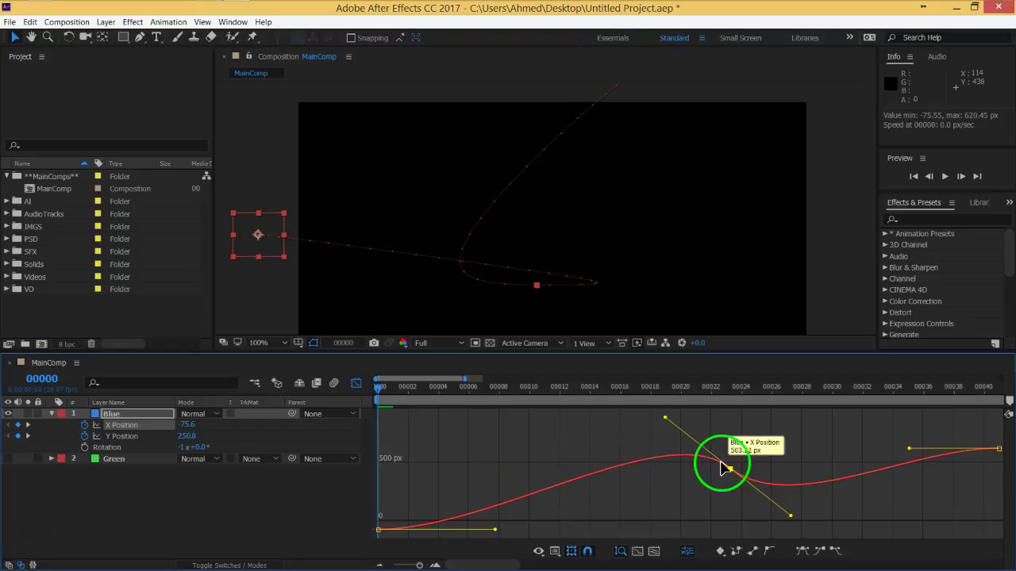
mouse_move(788, 516)
mouse_down()
mouse_move(743, 508)
mouse_move(738, 523)
mouse_up()
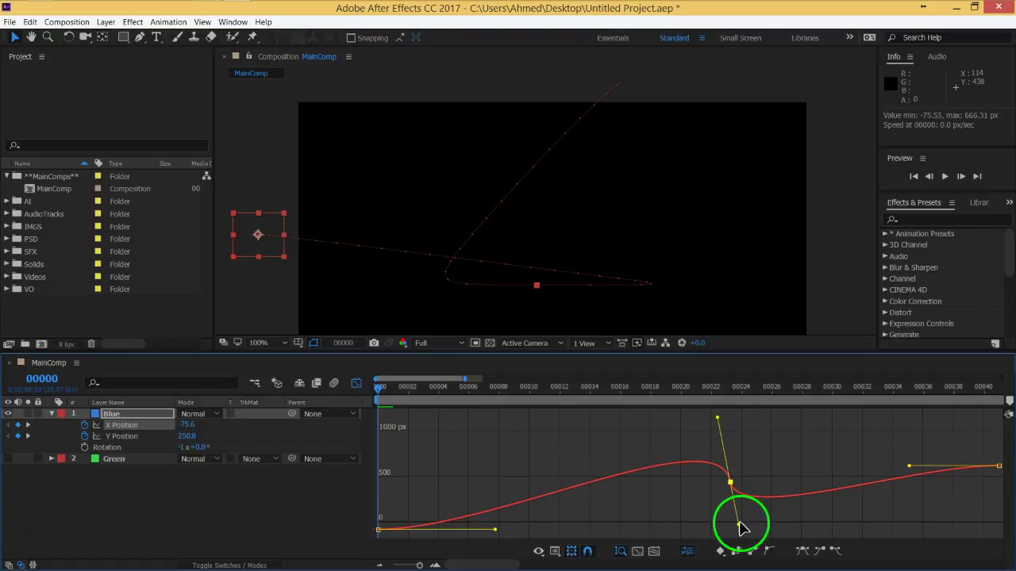
mouse_move(739, 528)
mouse_down()
mouse_move(744, 542)
mouse_move(735, 515)
mouse_up()
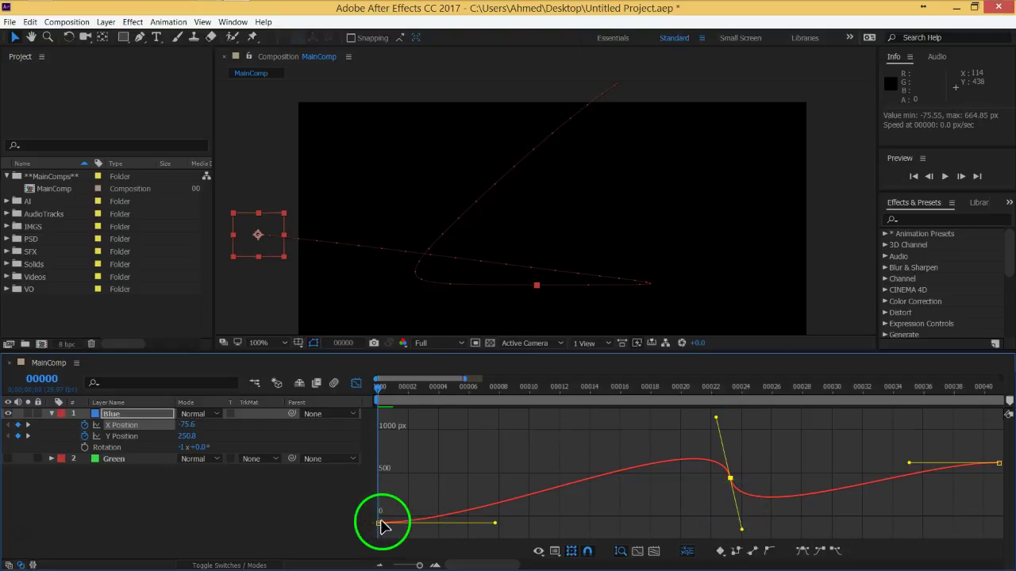
mouse_move(669, 465)
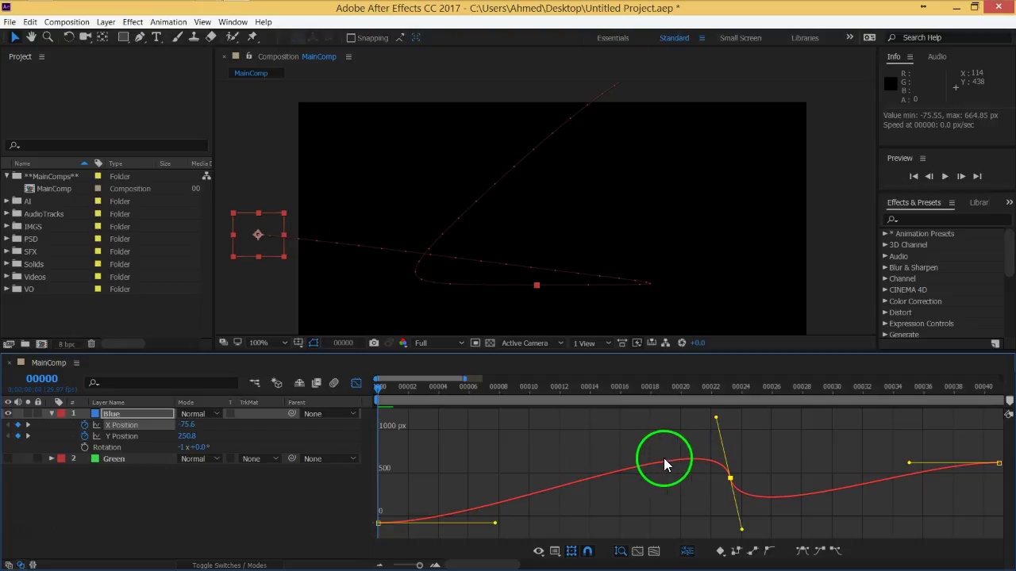
click(357, 383)
Zoom the timeline to full duration, preview the animation, and fit the X Position curve in the graph
drag(419, 565, 392, 565)
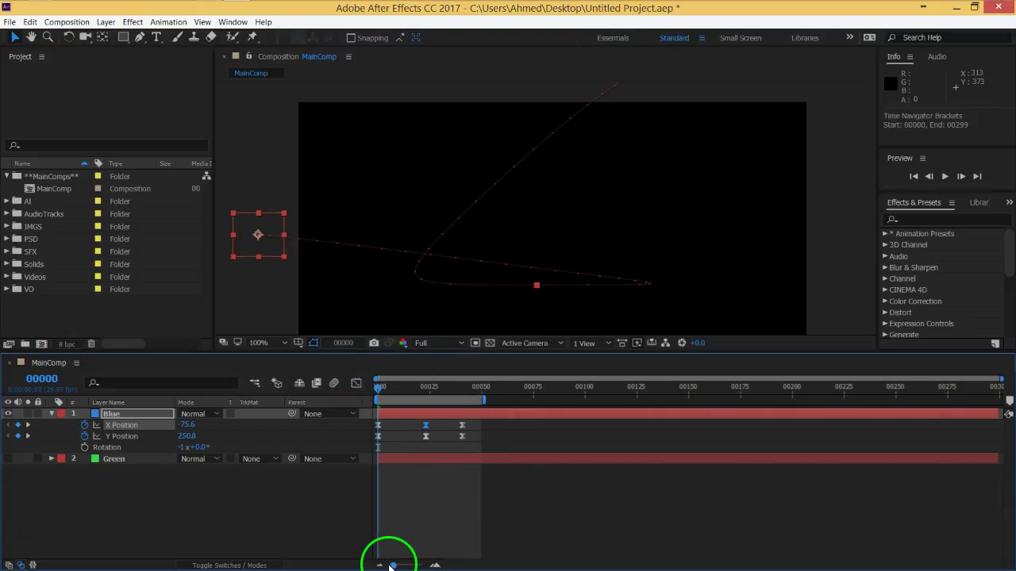
click(327, 527)
key(space)
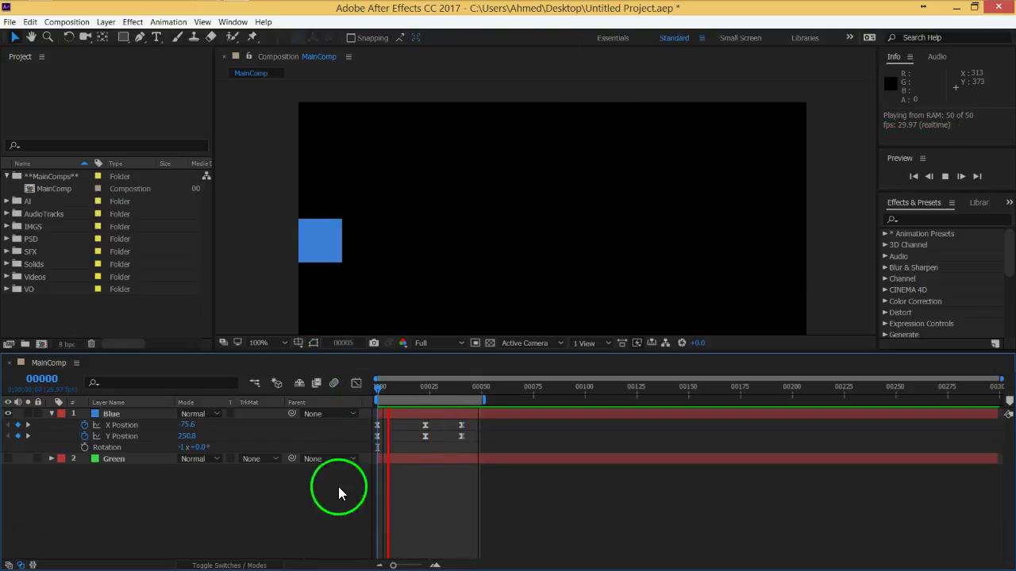
click(331, 463)
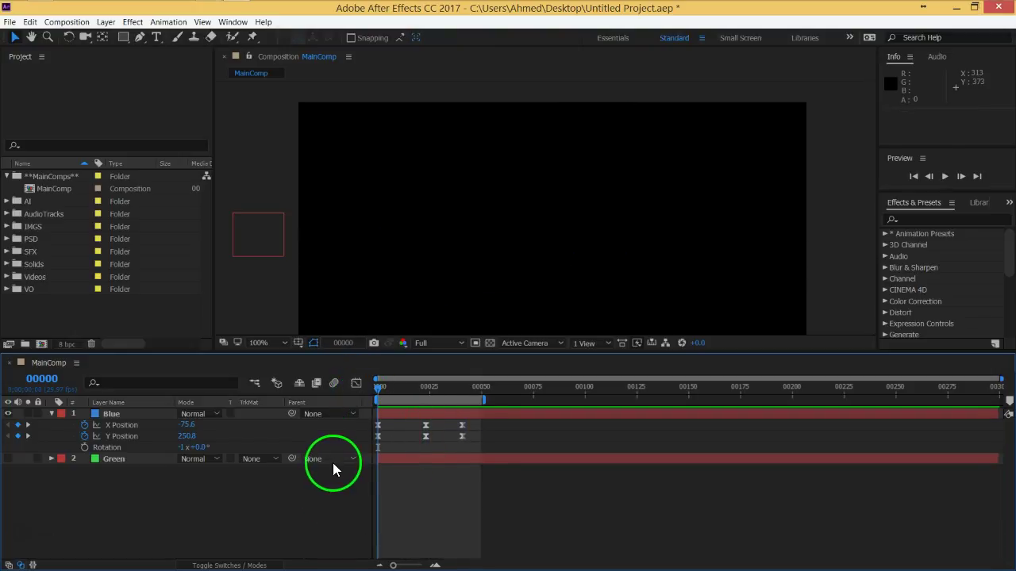
click(356, 383)
click(126, 425)
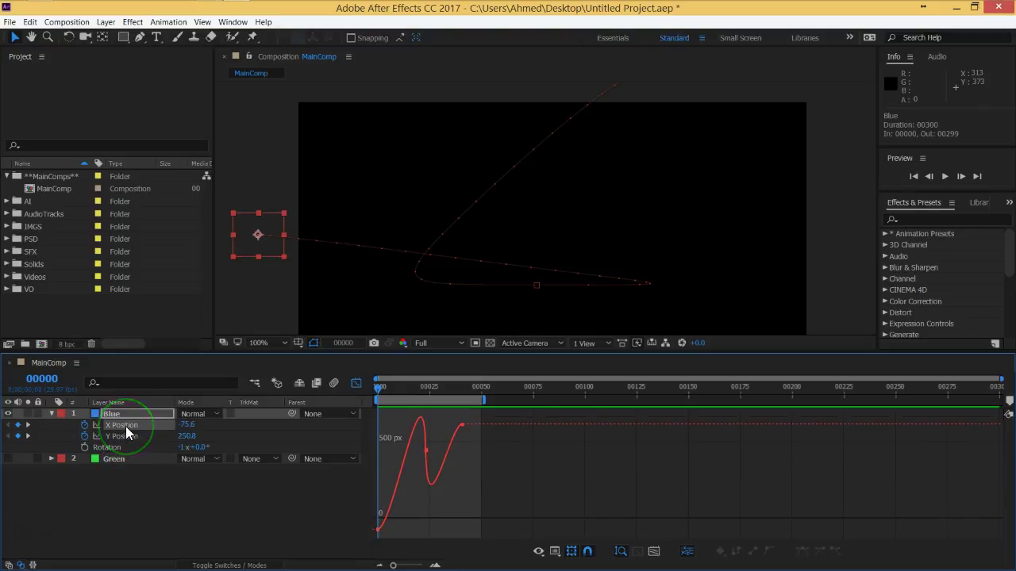
click(654, 550)
Adjust handles on the frame-23 and first X Position keyframes for an eased start, previewing the result
click(730, 452)
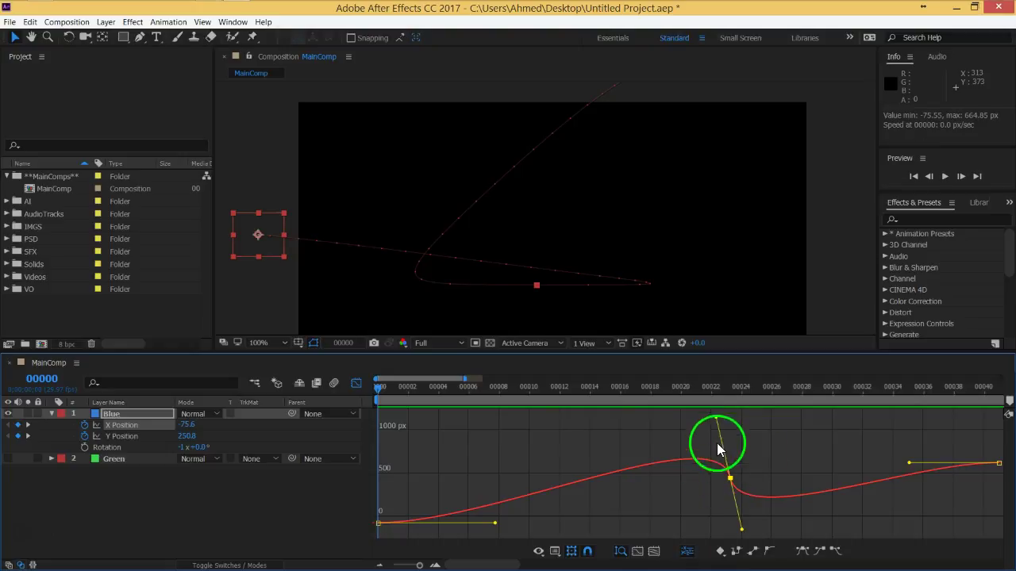
mouse_move(717, 421)
mouse_down()
mouse_move(685, 483)
mouse_move(695, 511)
mouse_up()
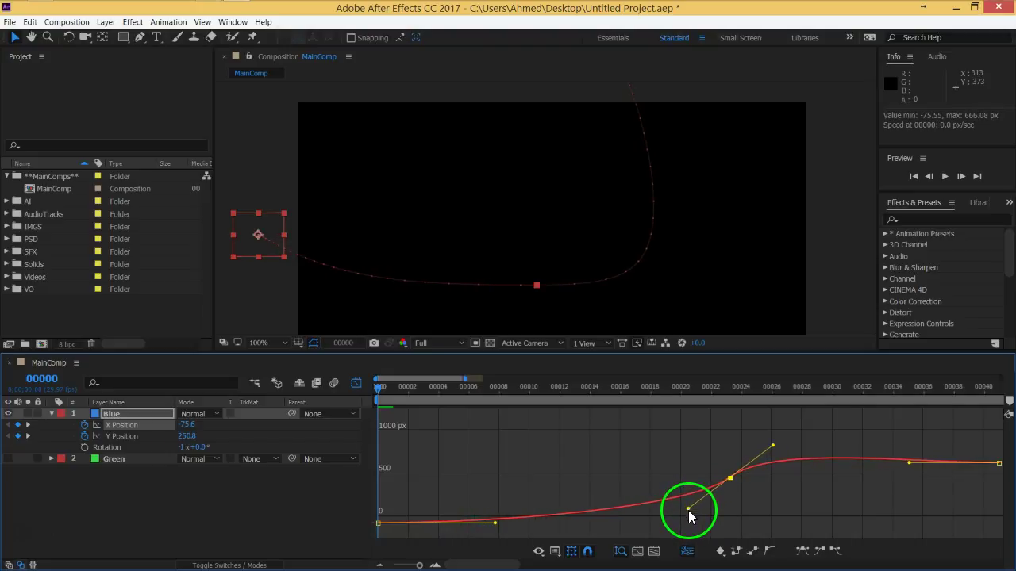
drag(695, 511, 688, 511)
click(379, 524)
mouse_move(494, 530)
mouse_down()
mouse_move(453, 439)
mouse_move(422, 429)
mouse_up()
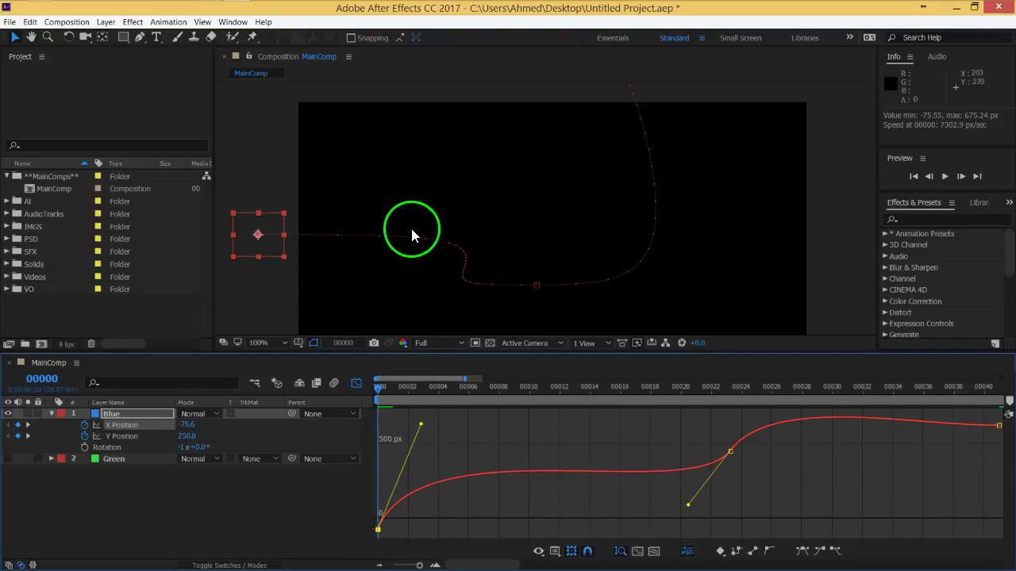
key(space)
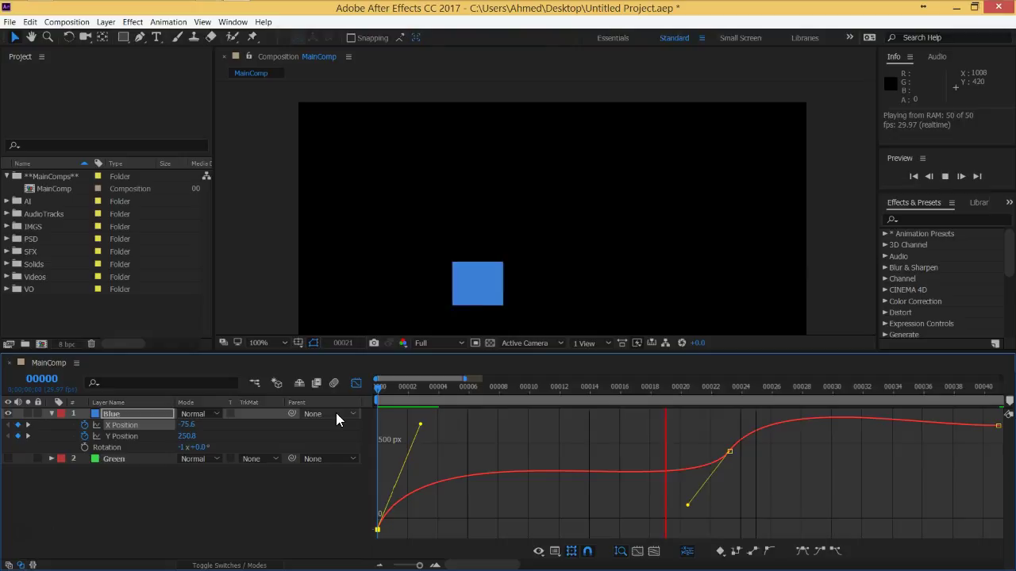
key(space)
drag(422, 427, 473, 524)
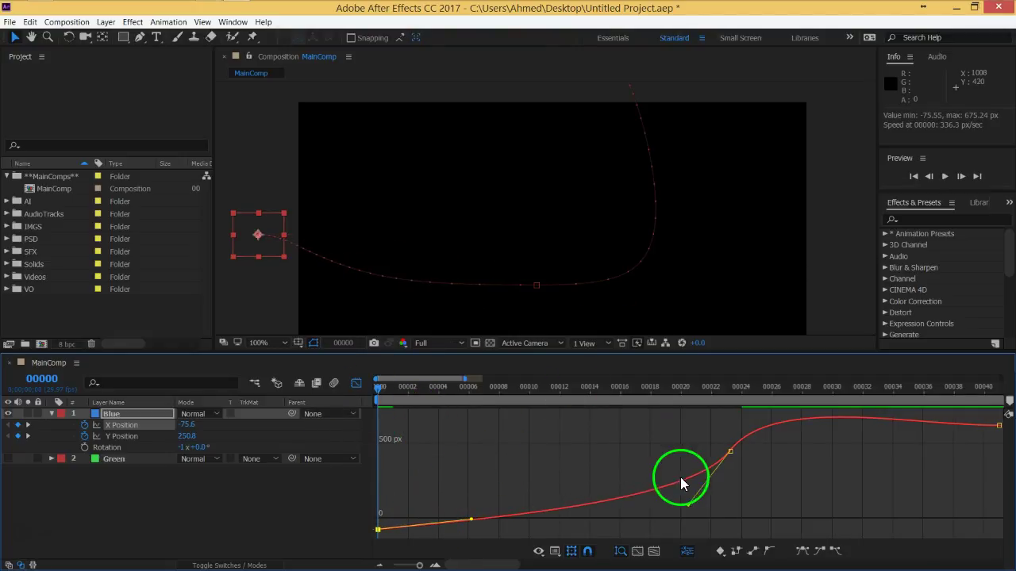
Drag the last Y Position keyframe's handle to smooth the curve's end, then preview
click(121, 437)
click(998, 529)
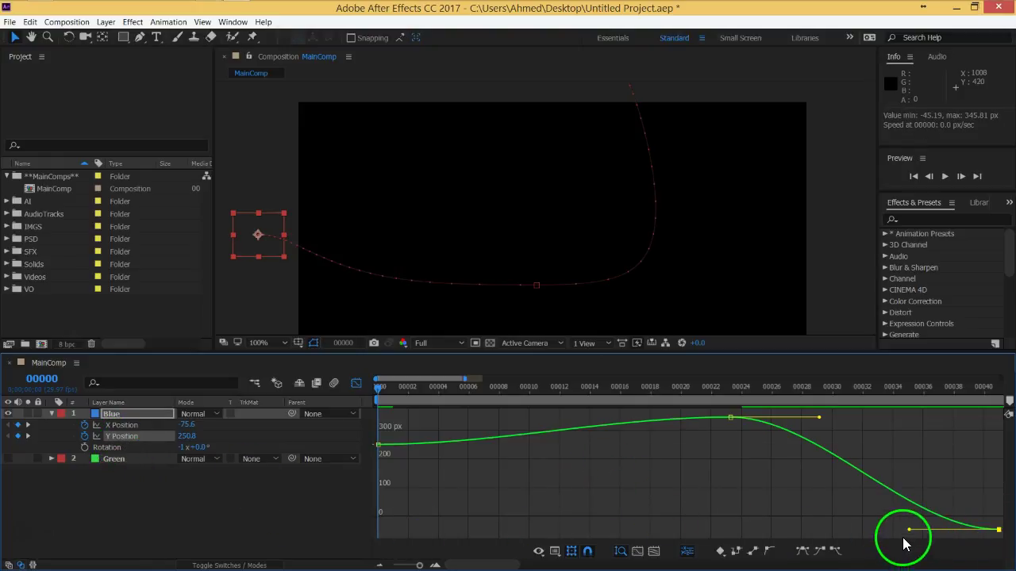
mouse_move(908, 529)
mouse_down()
mouse_move(958, 461)
mouse_move(942, 547)
mouse_move(934, 538)
mouse_move(967, 556)
mouse_move(966, 520)
mouse_up()
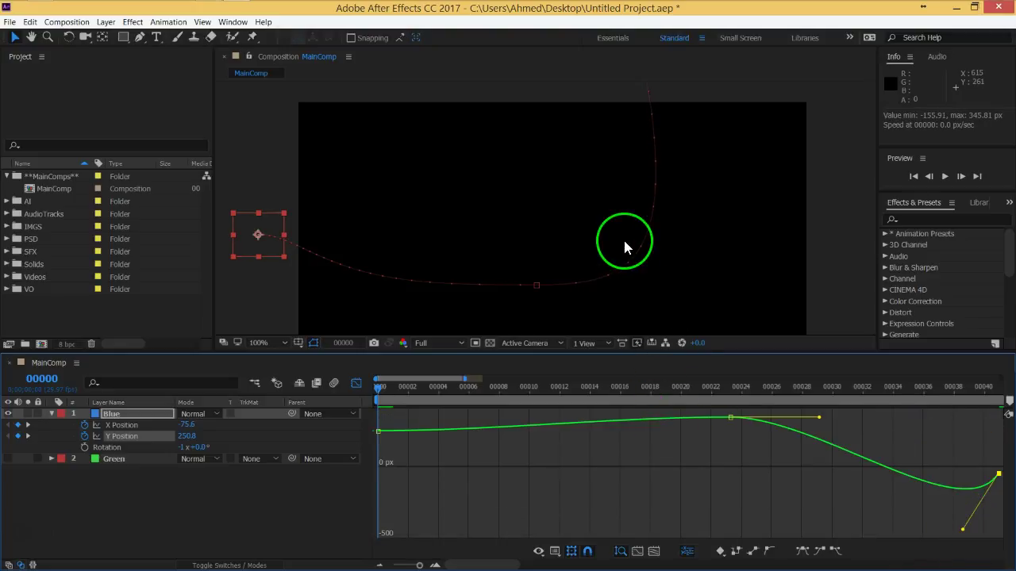
key(space)
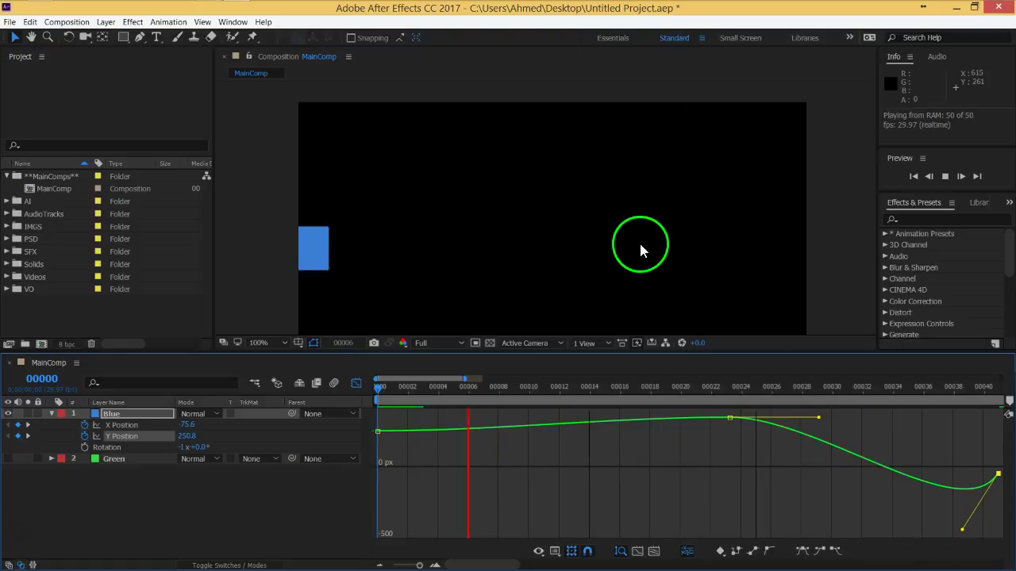
Set the viewer to 50% and drag the middle motion-path point lower in the composition
key(comma)
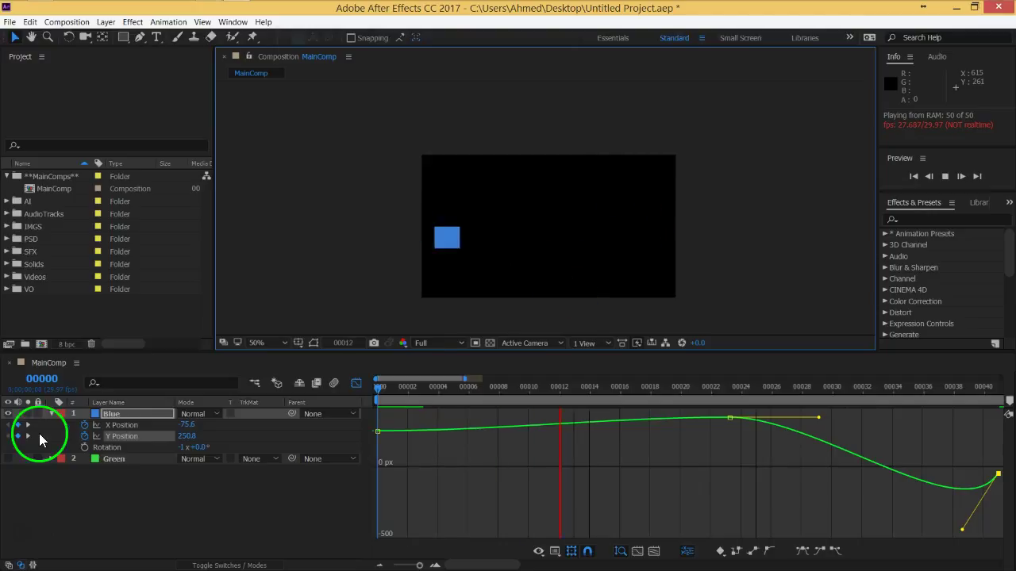
click(114, 415)
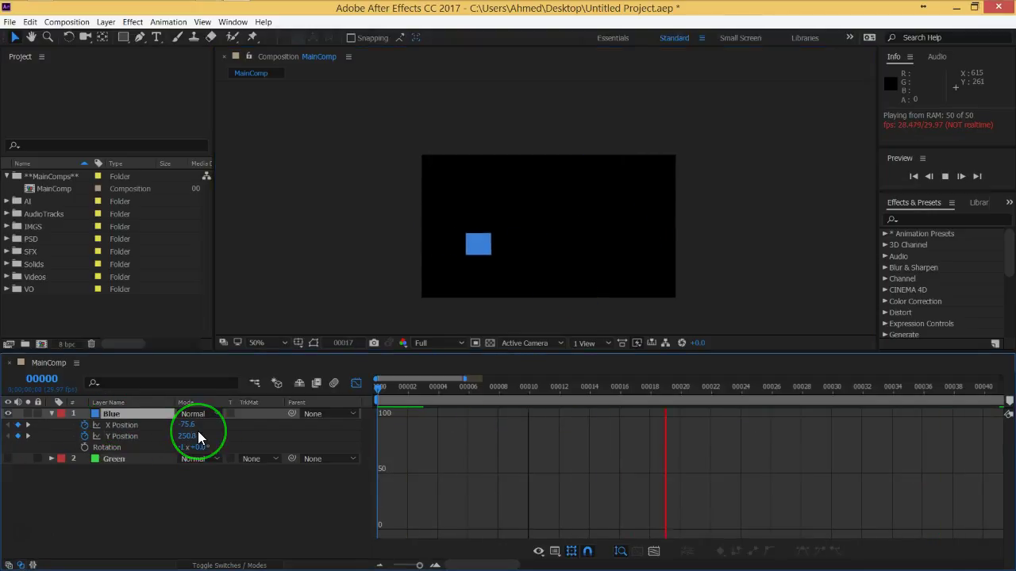
key(space)
drag(587, 144, 579, 206)
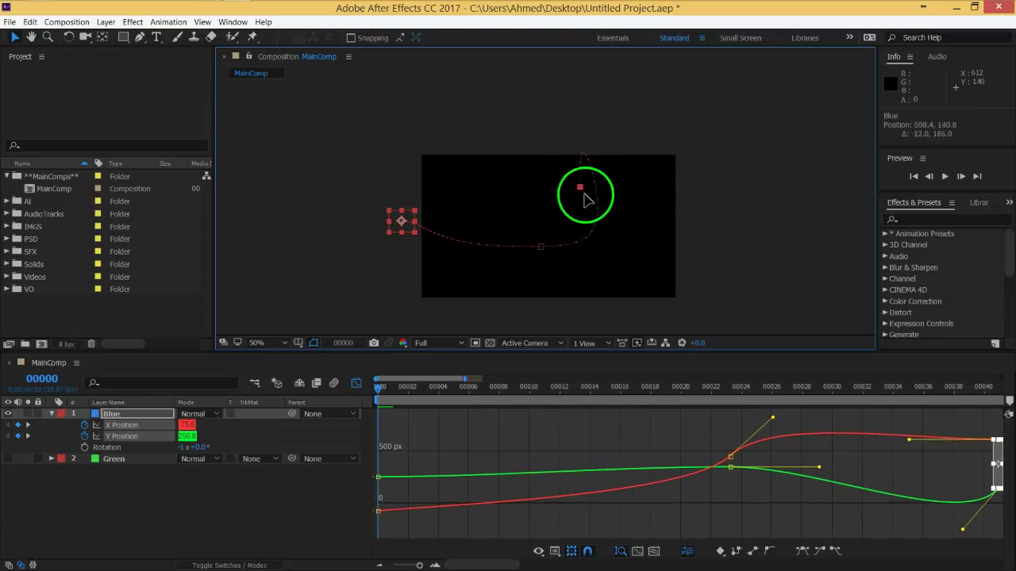
Preview Blue's motion, deselect the position properties, and switch to layer bars with Shift+F3, zooming out
key(space)
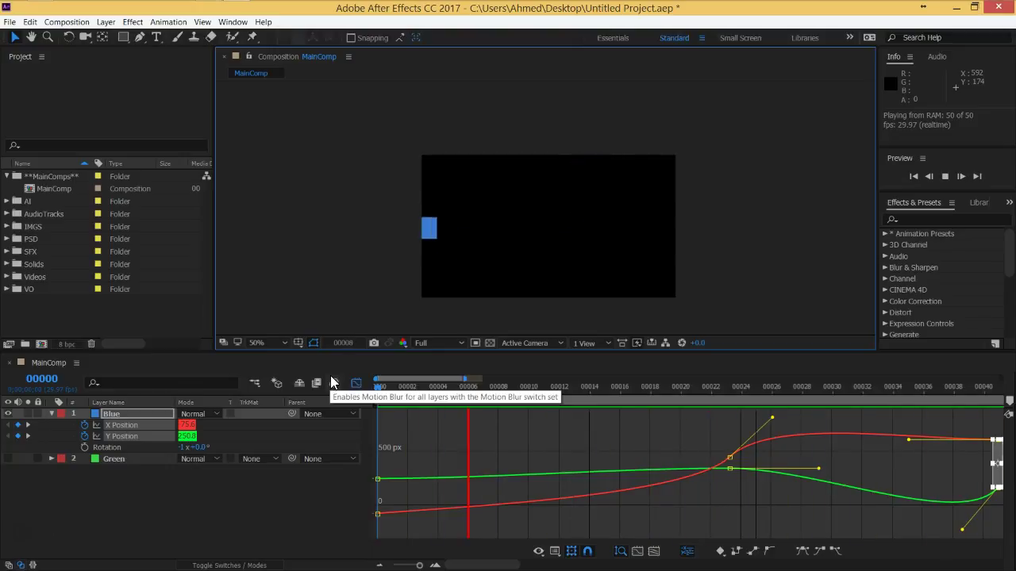
click(334, 384)
click(205, 447)
click(199, 495)
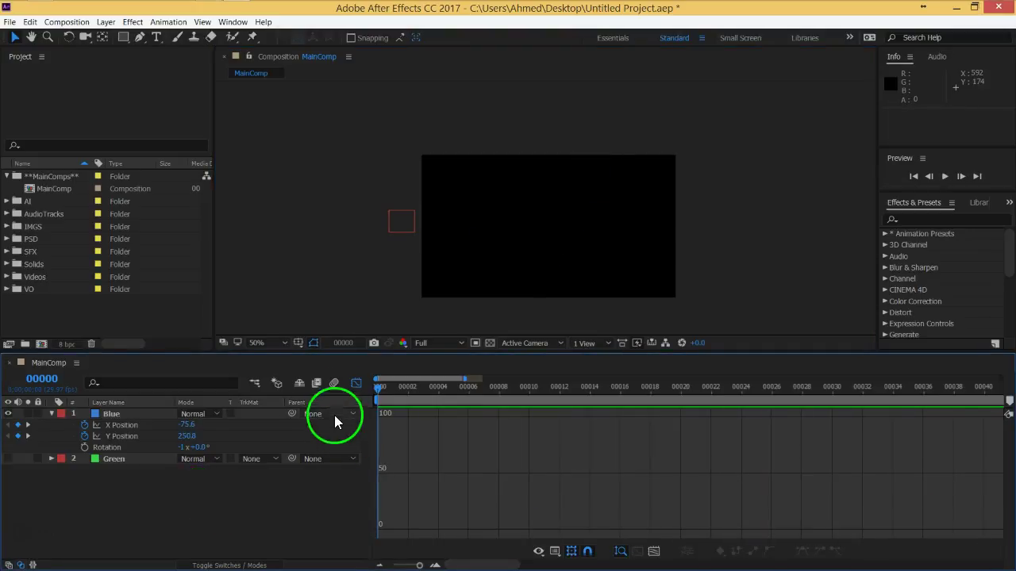
key(shift+F3)
drag(419, 565, 406, 565)
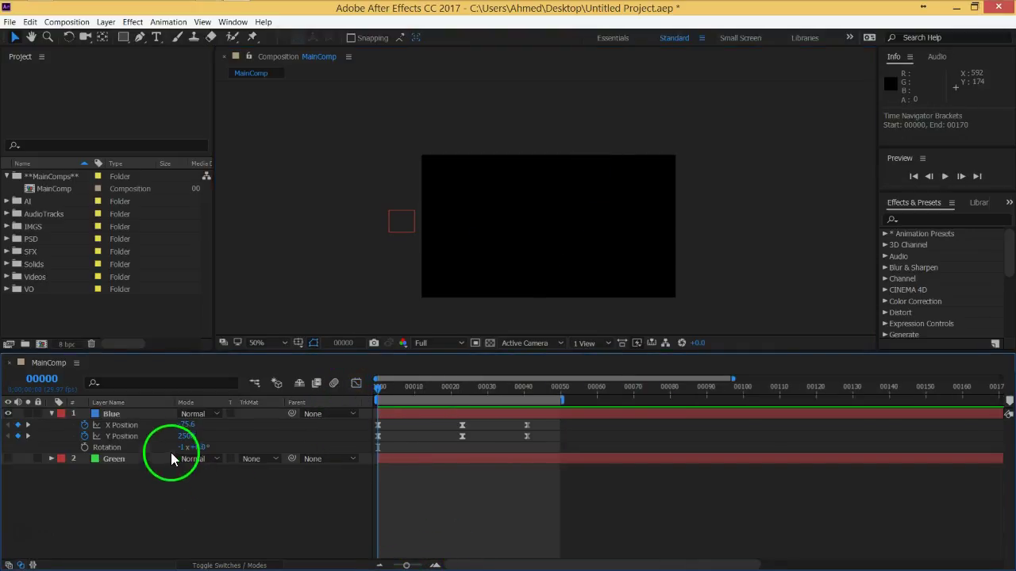
Show X Position in the Graph Editor, drag keyframe handles to flatten its first hump, and preview
click(140, 427)
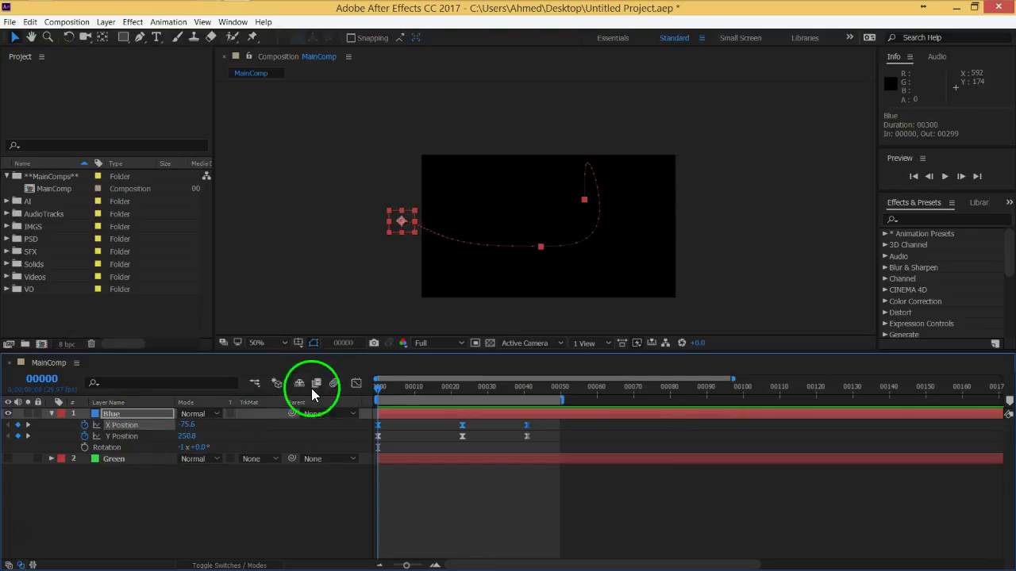
click(357, 384)
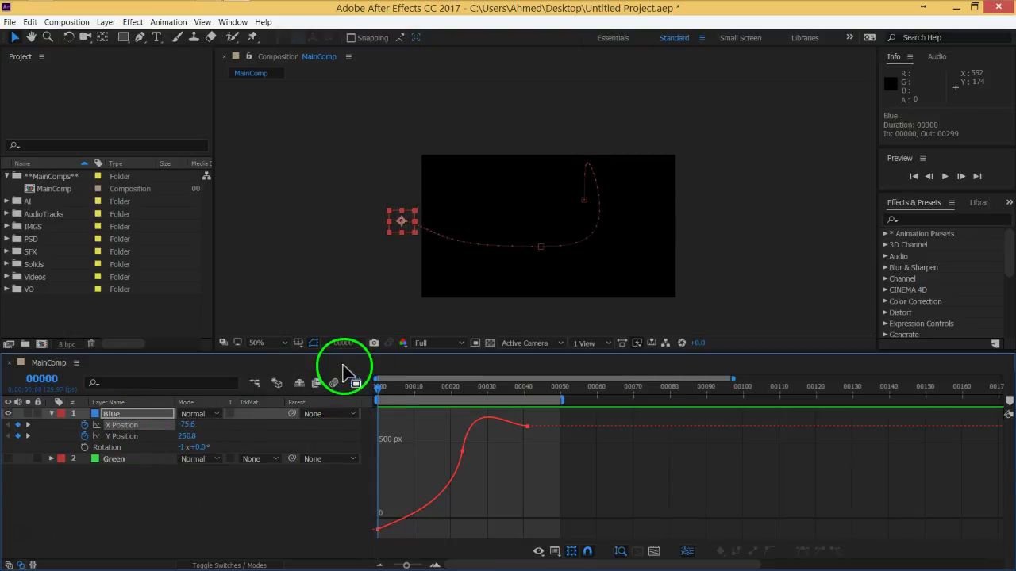
click(527, 427)
mouse_move(509, 446)
mouse_down()
mouse_move(514, 494)
mouse_move(526, 505)
mouse_up()
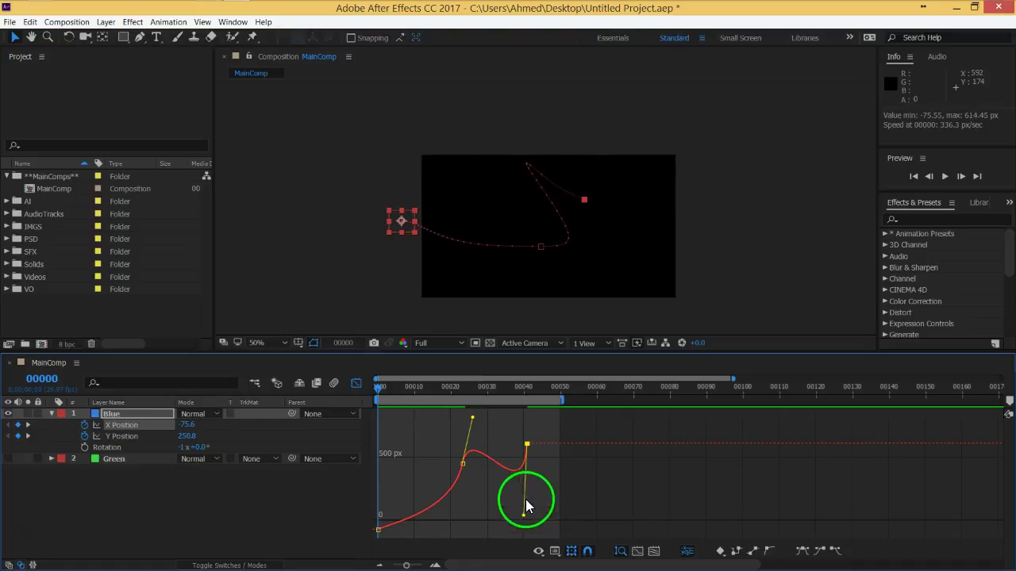
drag(472, 417, 482, 460)
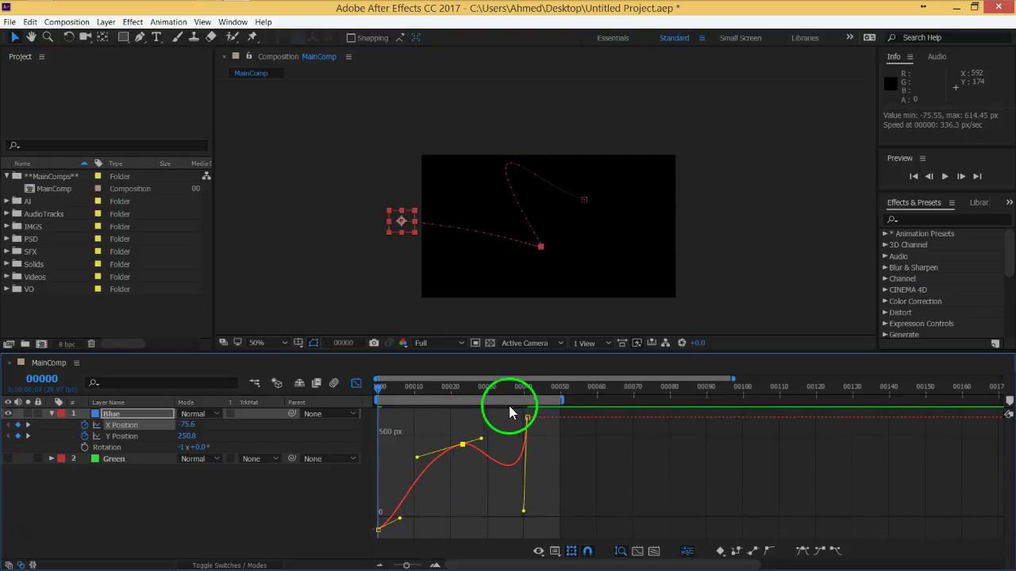
key(space)
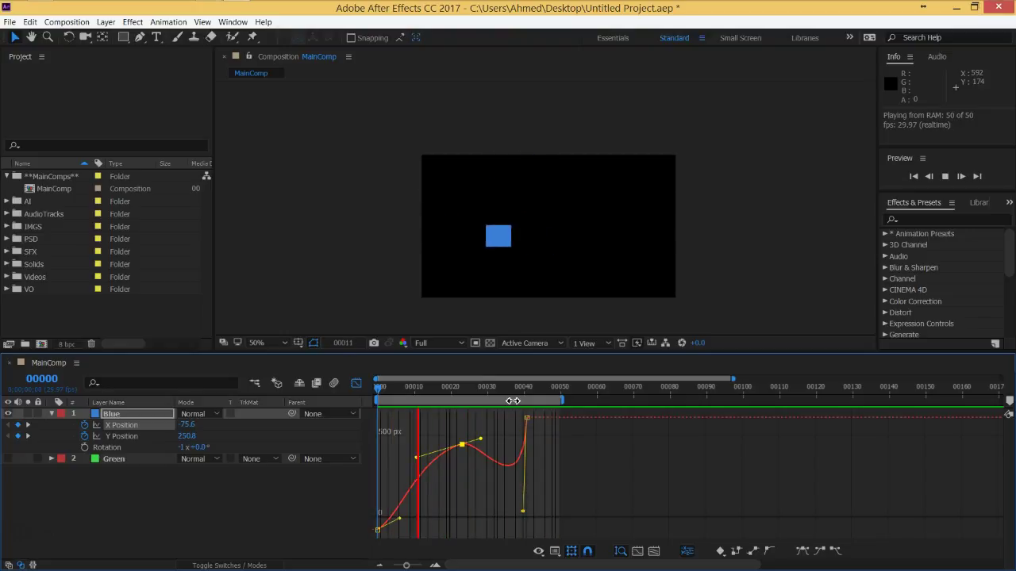
key(space)
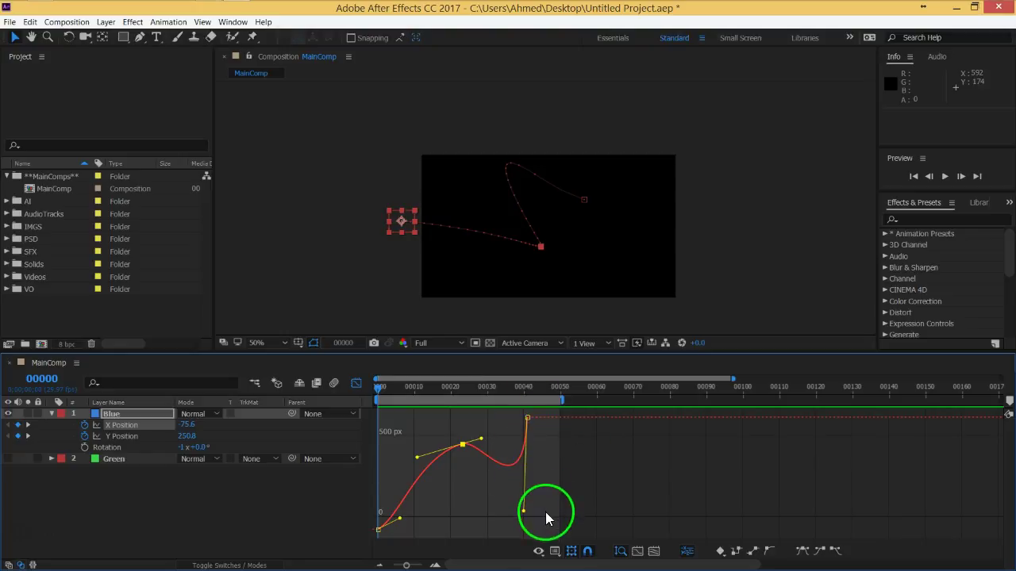
Choose Edit Speed Graph for X Position and drag the panel divider down to enlarge the viewer
click(554, 550)
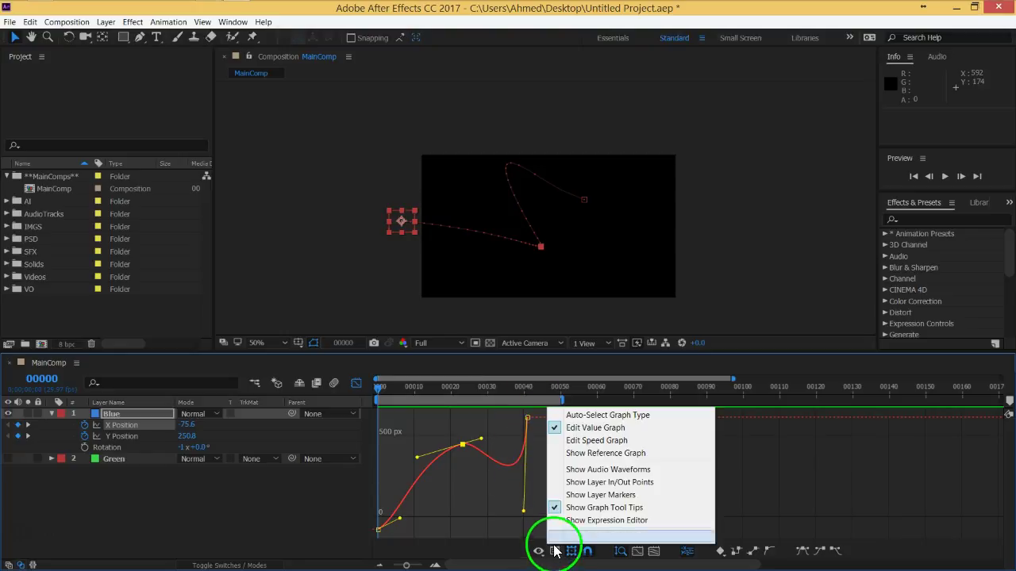
click(594, 440)
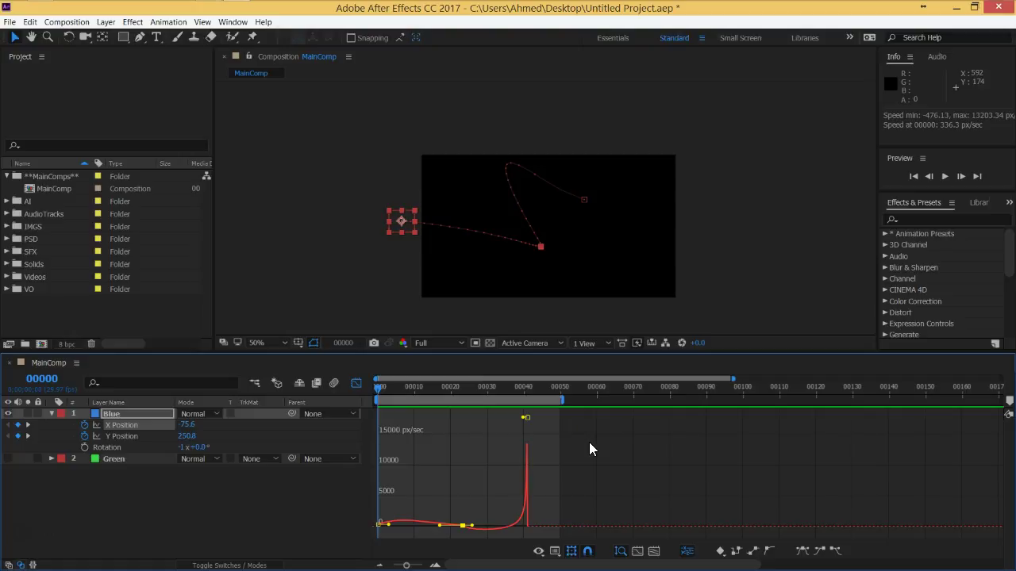
drag(560, 356, 560, 381)
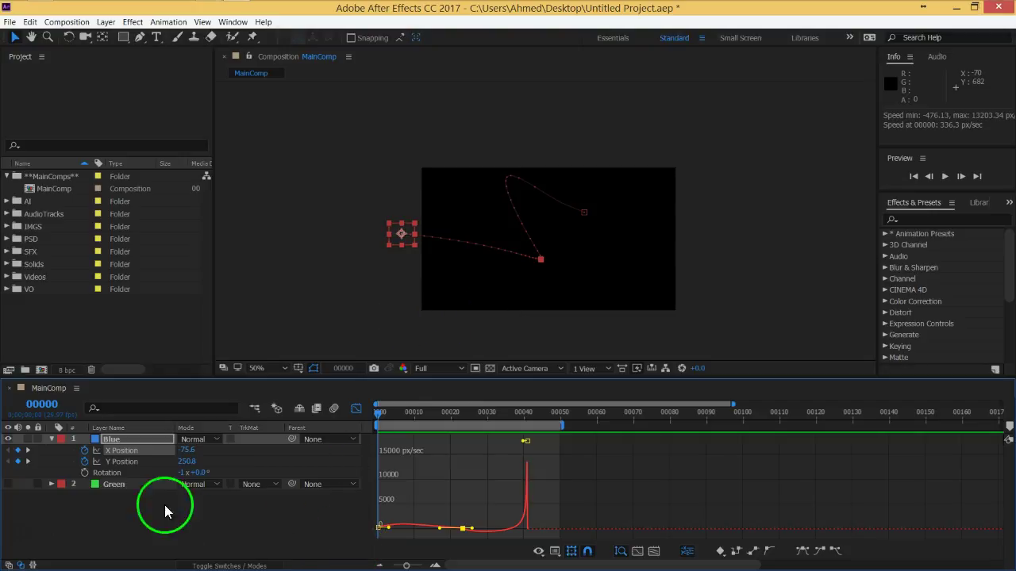
Clear the X/Y Position keyframes via their stopwatches, disable Separate Dimensions, and zoom out in layer-bar view
click(85, 450)
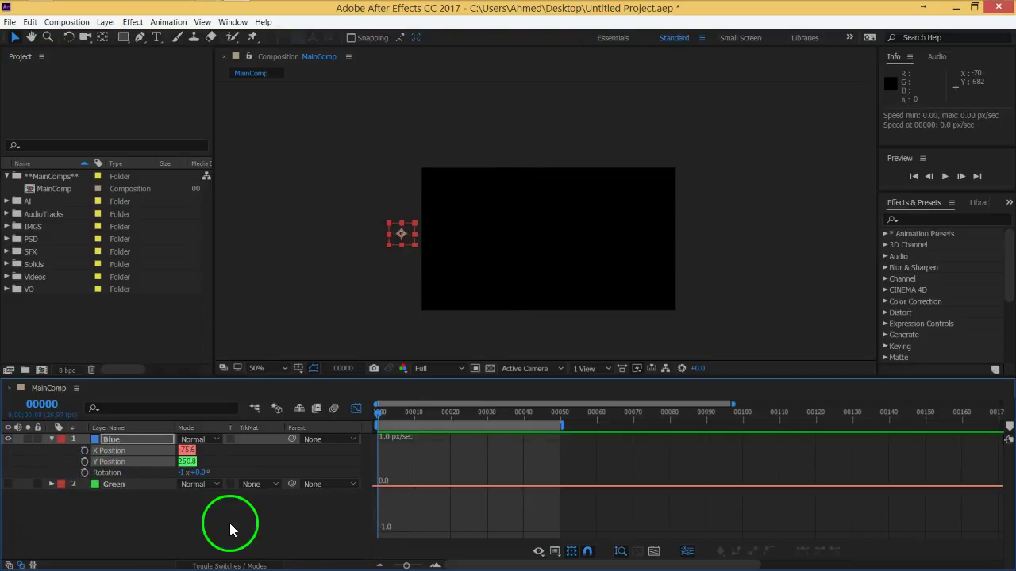
click(686, 552)
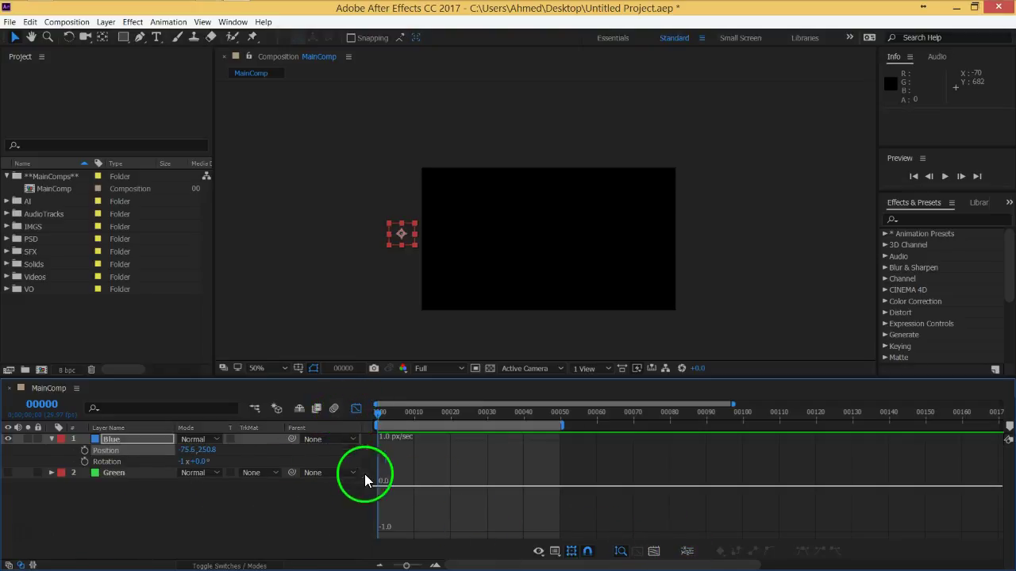
click(356, 409)
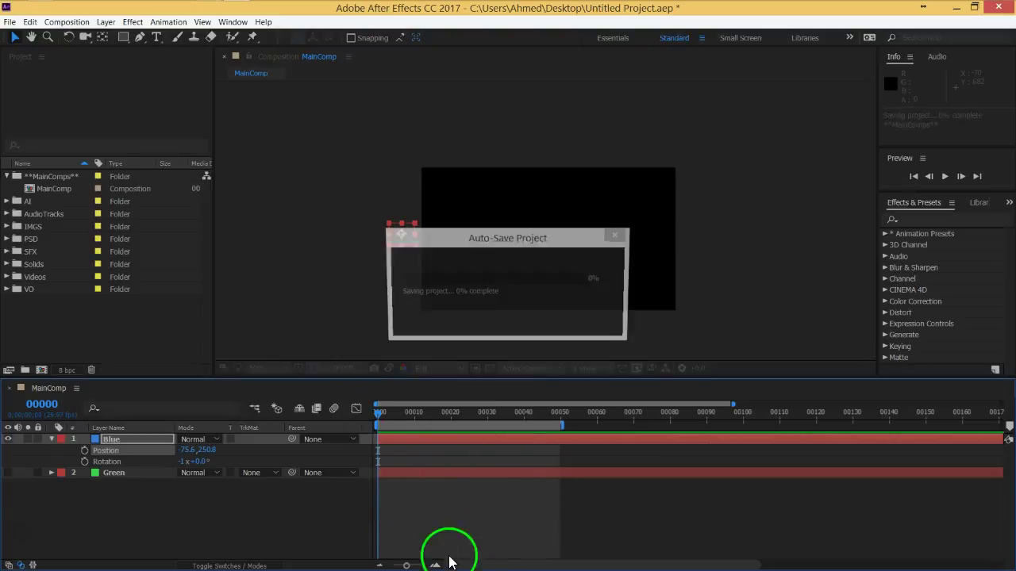
drag(405, 565, 366, 565)
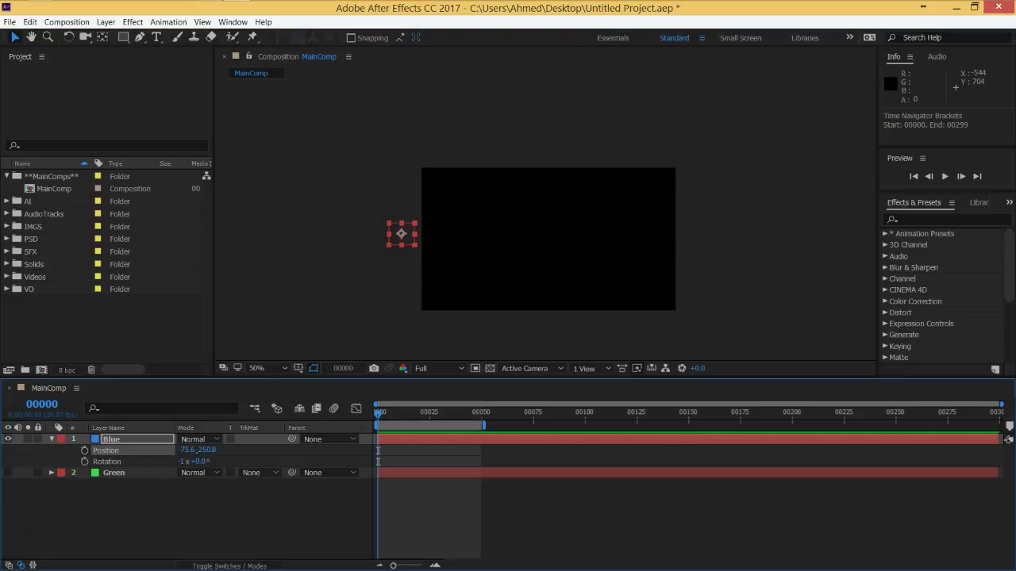
Unhide the Green layer, move the blue square right in the composition, and select Green
click(8, 472)
drag(399, 240, 520, 245)
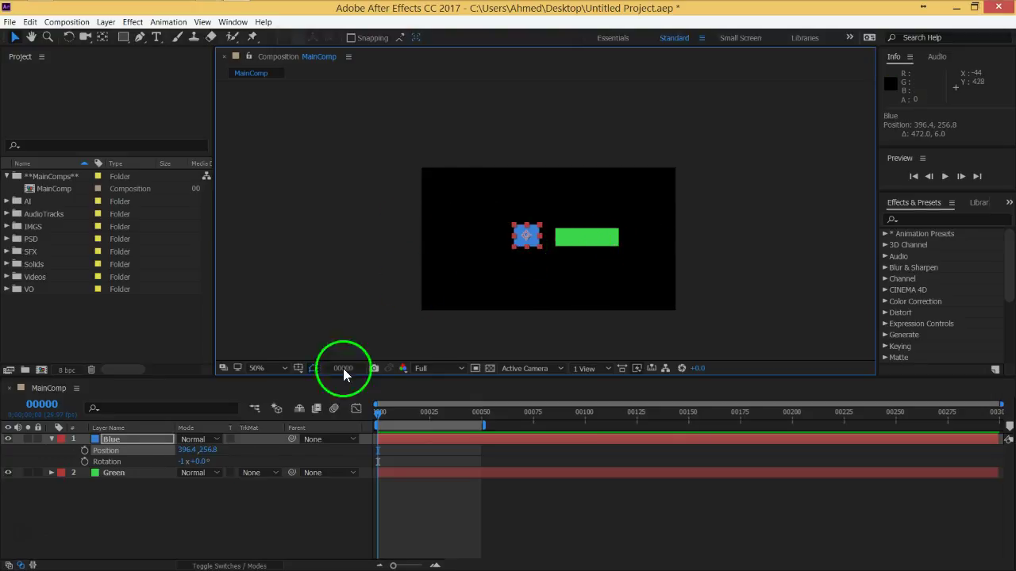
click(119, 496)
click(113, 474)
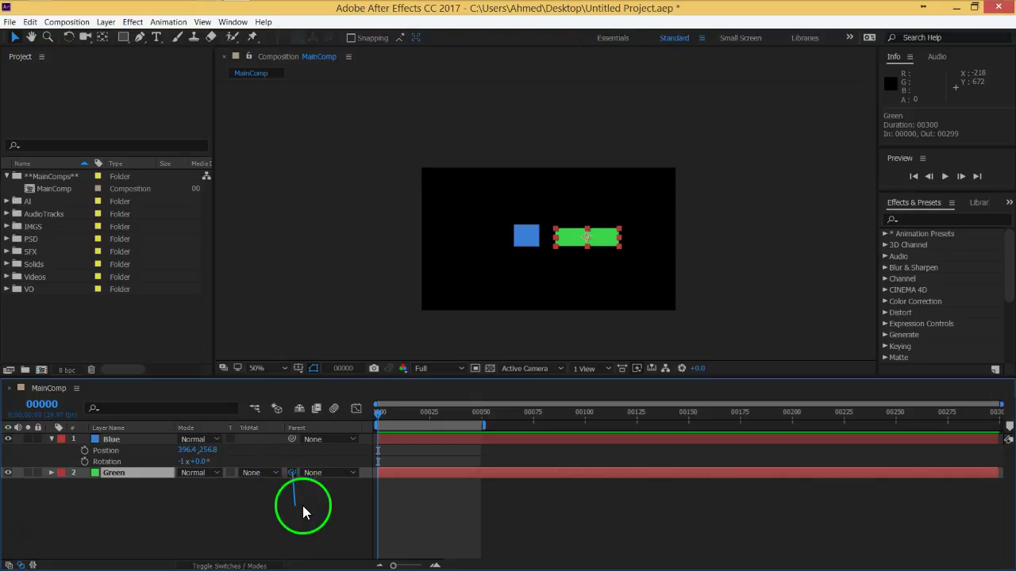
Pick-whip Green's Parent onto Blue so it reads 1. Blue, then nudge Blue left to test
drag(322, 495, 219, 519)
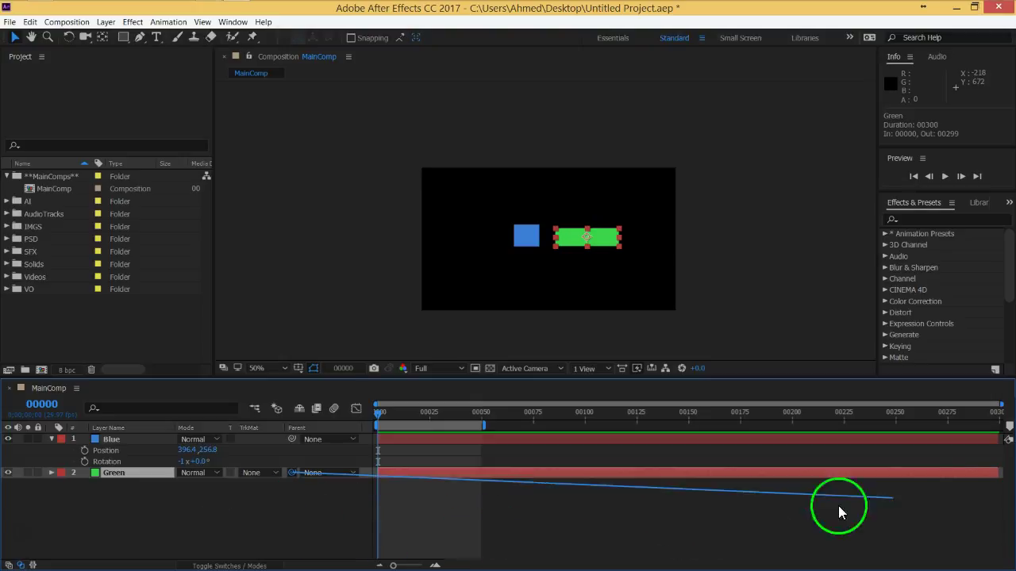
drag(219, 520, 981, 533)
drag(292, 472, 1010, 540)
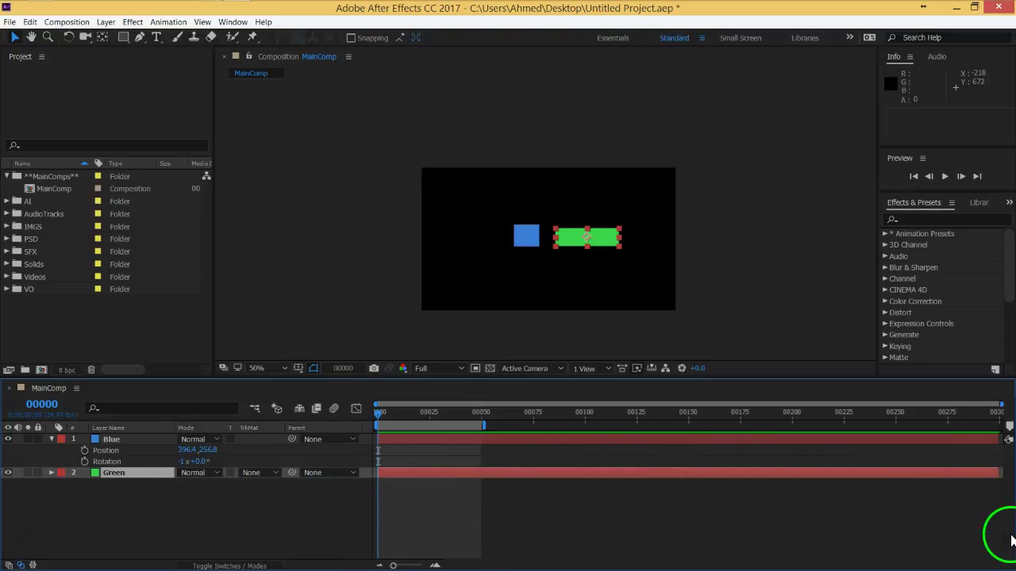
mouse_move(292, 472)
mouse_down()
mouse_move(292, 531)
mouse_move(352, 476)
mouse_up()
mouse_move(231, 450)
mouse_down()
mouse_move(126, 439)
mouse_move(232, 522)
mouse_move(258, 522)
mouse_move(124, 477)
mouse_up()
drag(292, 472, 105, 446)
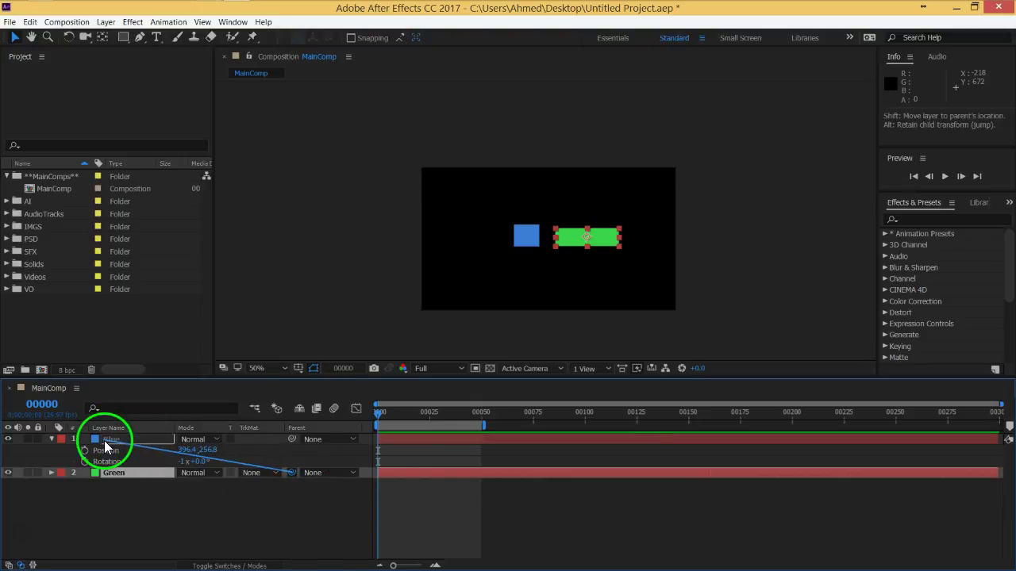
drag(105, 447, 109, 440)
mouse_move(217, 465)
mouse_down()
mouse_move(87, 458)
mouse_move(135, 473)
mouse_up()
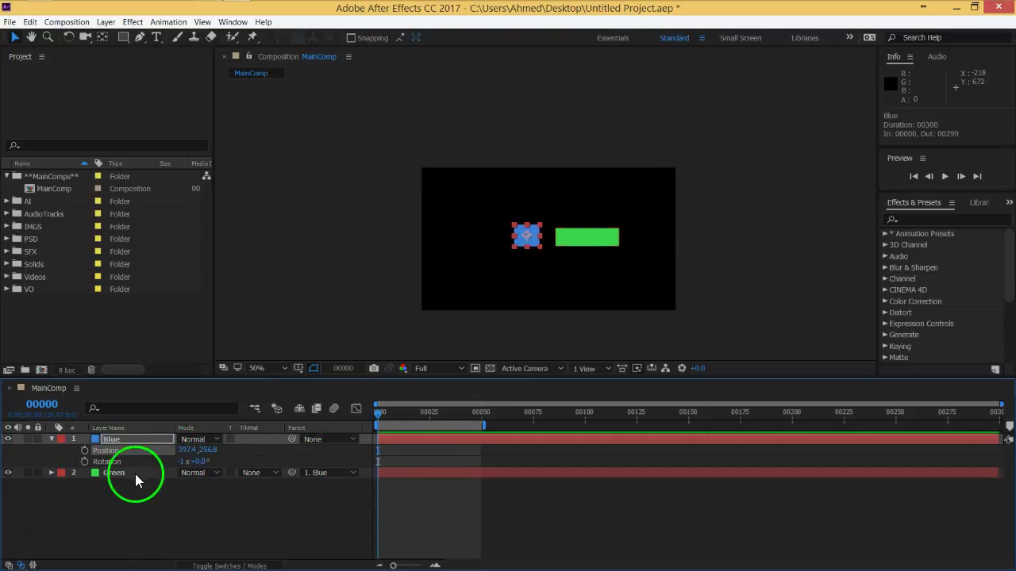
click(135, 474)
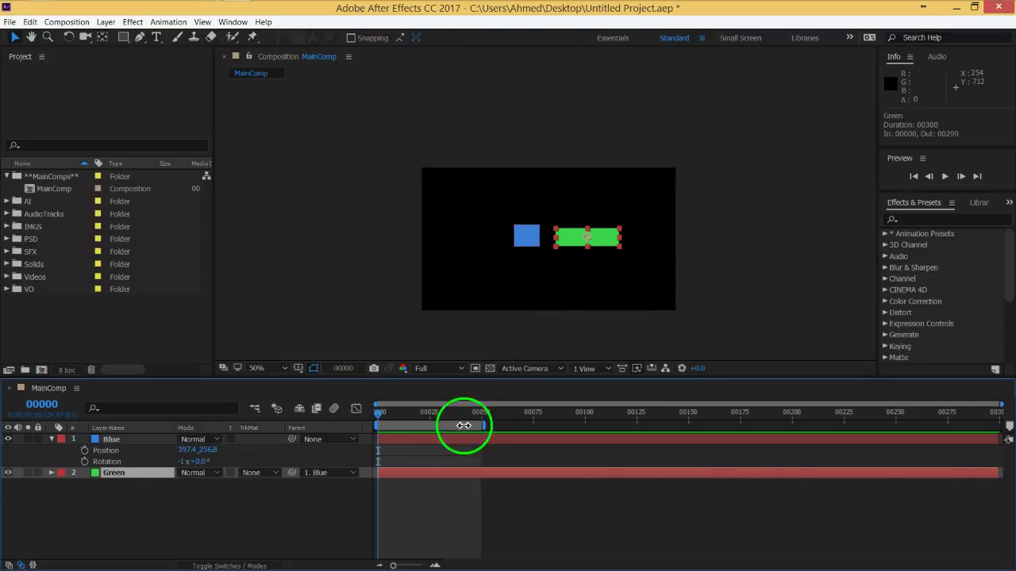
drag(601, 242, 631, 196)
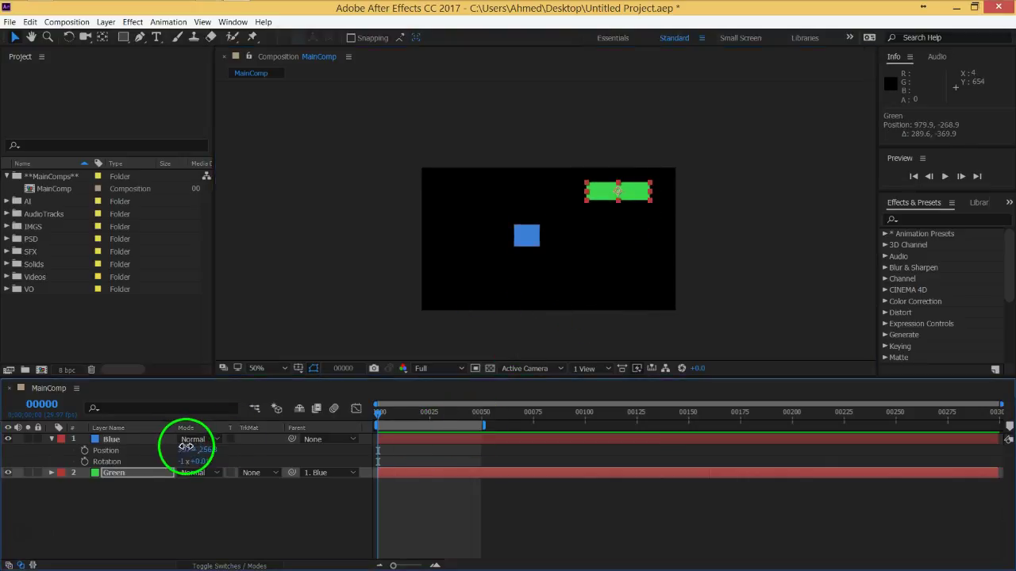
drag(186, 446, 70, 488)
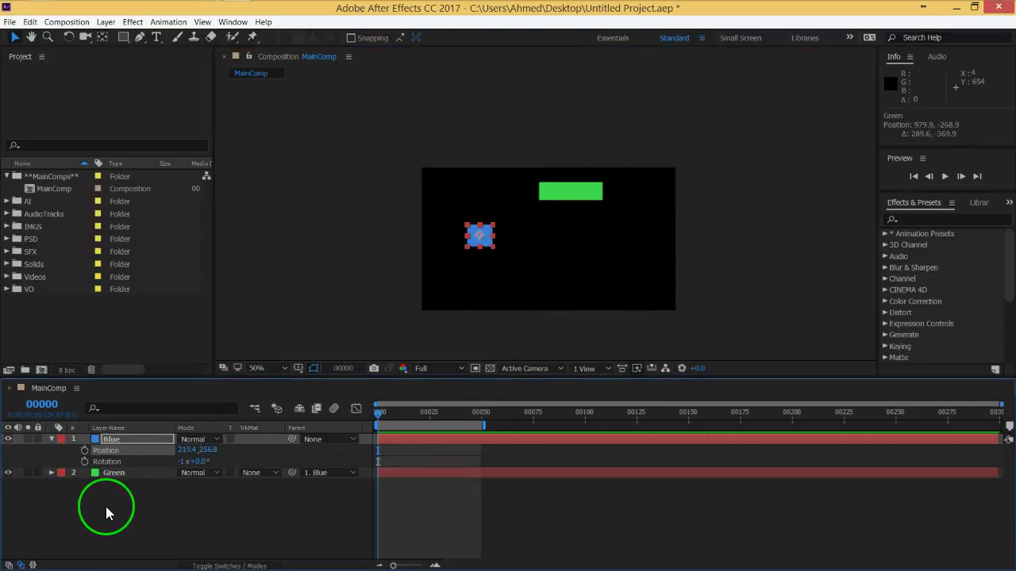
key(ctrl+z)
key(ctrl+z)
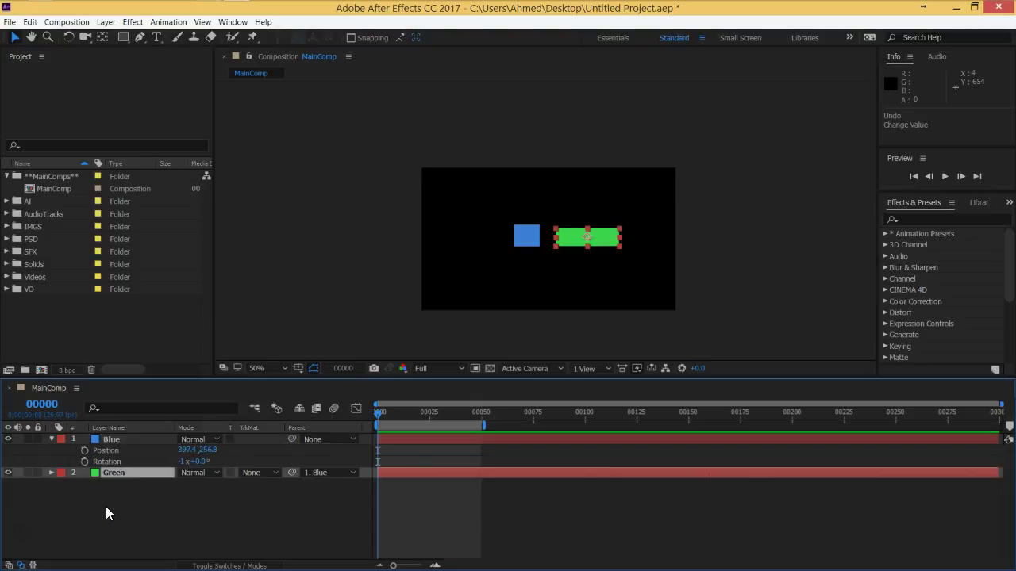
click(178, 512)
click(124, 474)
click(121, 440)
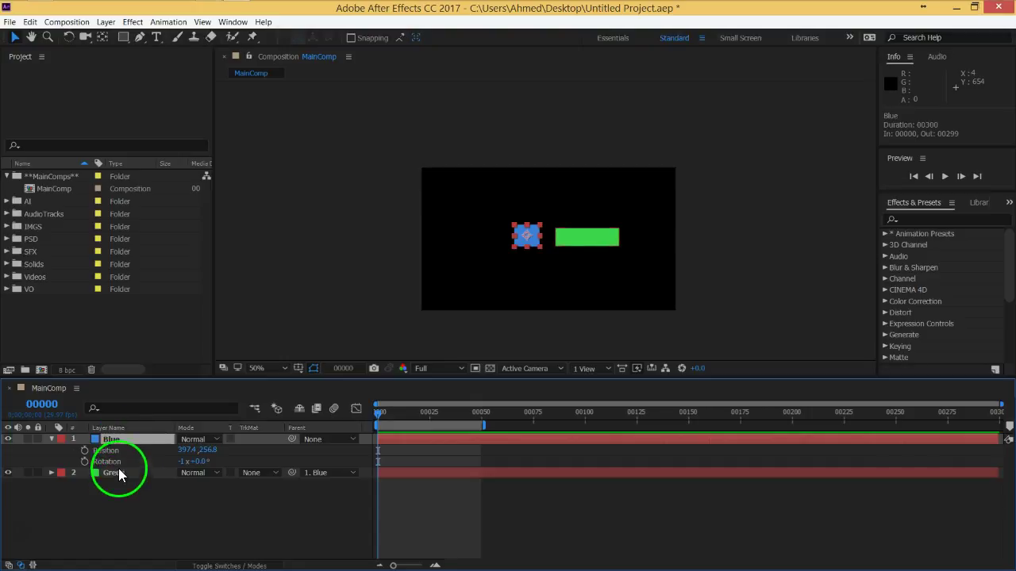
click(118, 473)
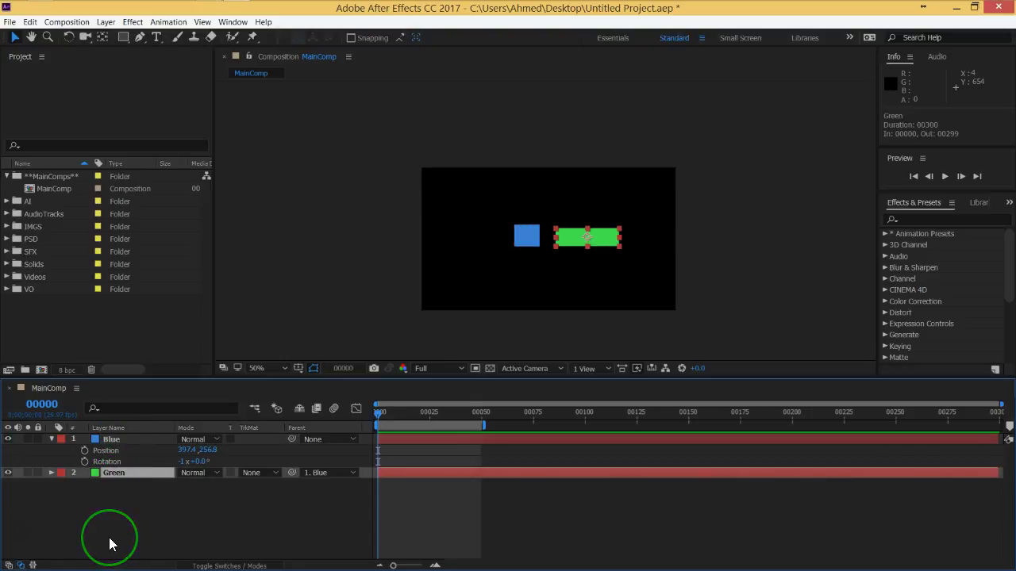
drag(115, 540, 141, 503)
click(132, 442)
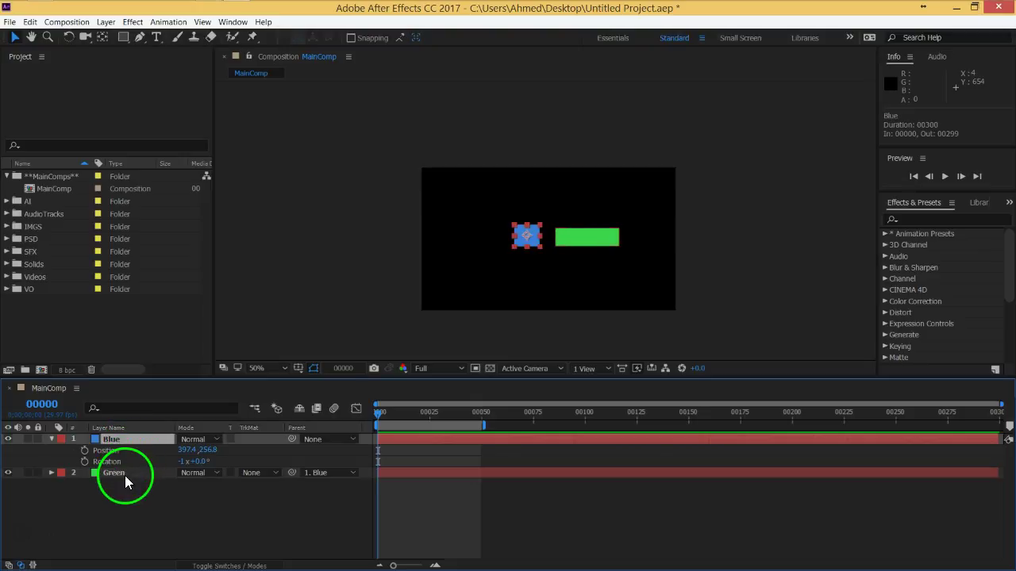
click(125, 475)
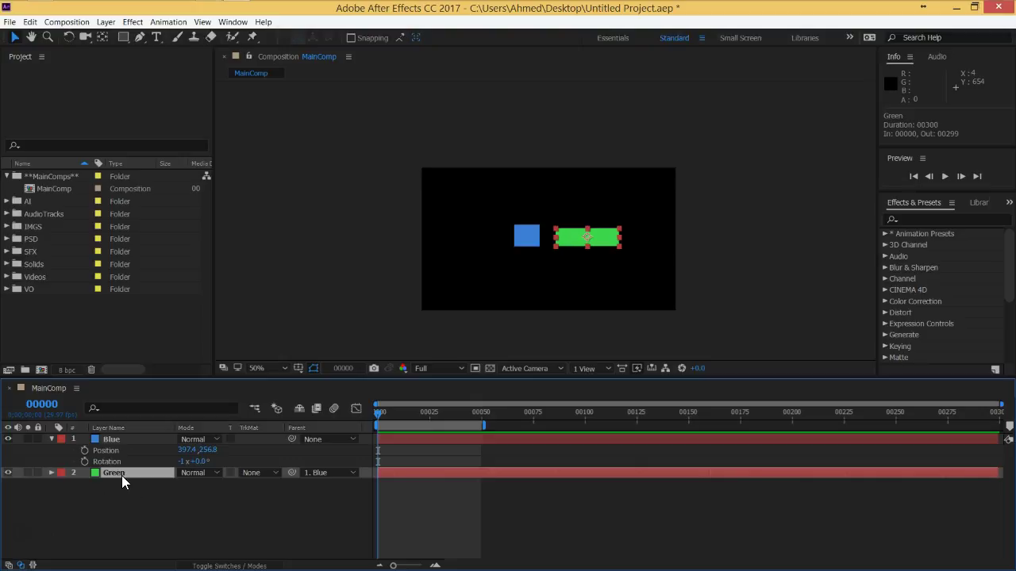
drag(296, 474, 204, 467)
Set Green's Parent to None and collapse the Blue layer's properties
click(319, 474)
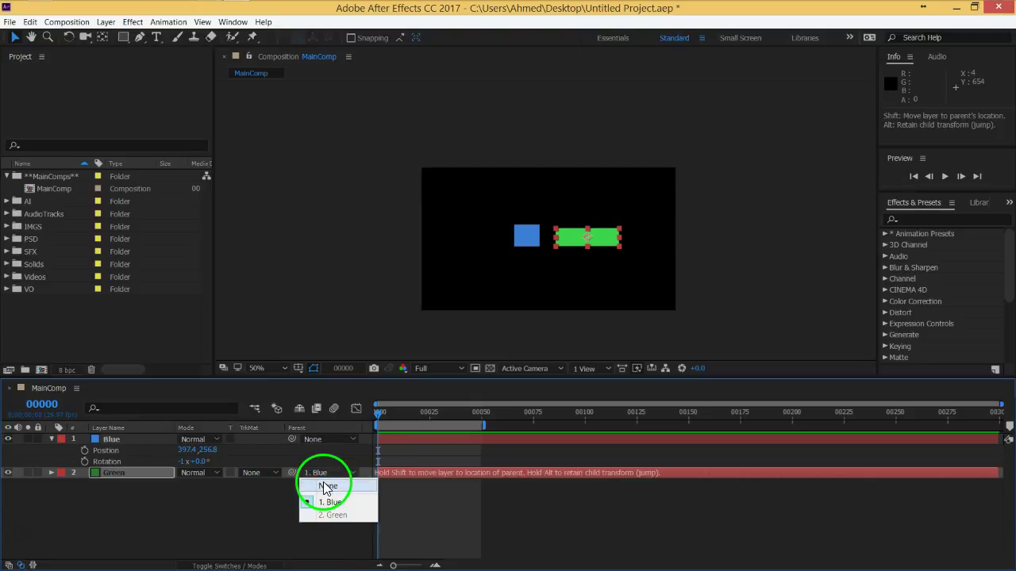
click(326, 486)
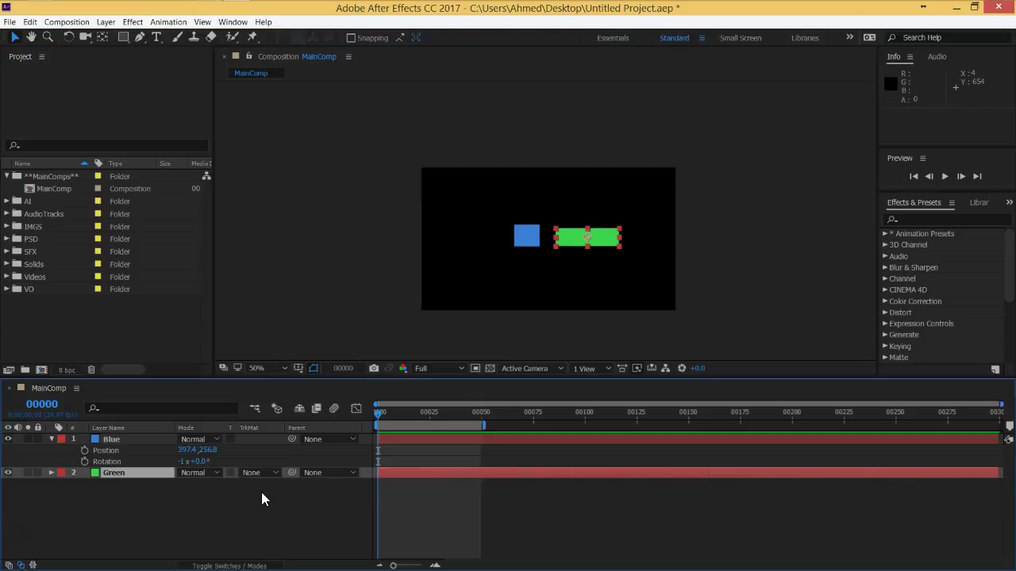
click(252, 543)
click(55, 429)
click(51, 438)
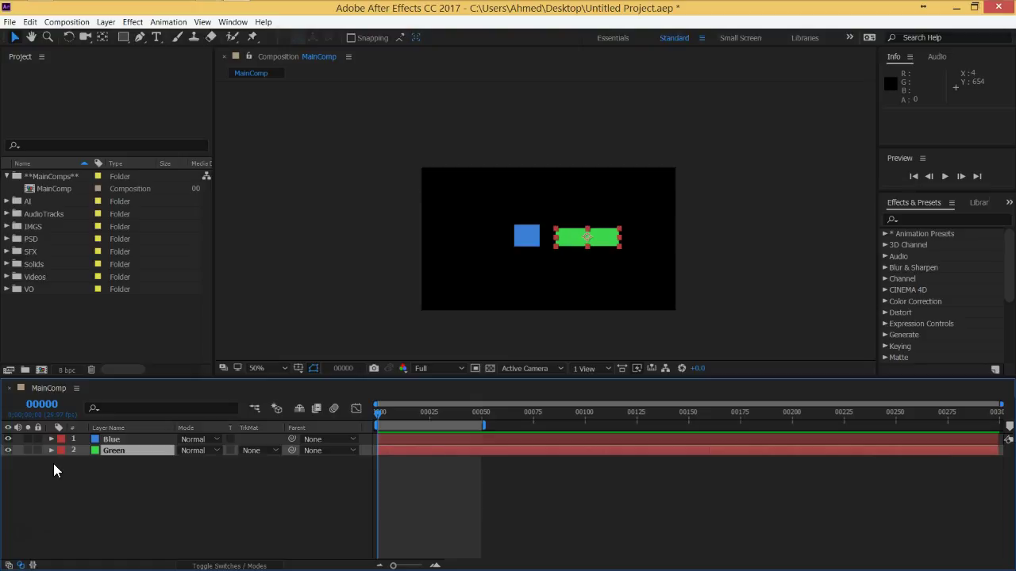
Delete the Green layer from the composition
click(115, 469)
click(121, 450)
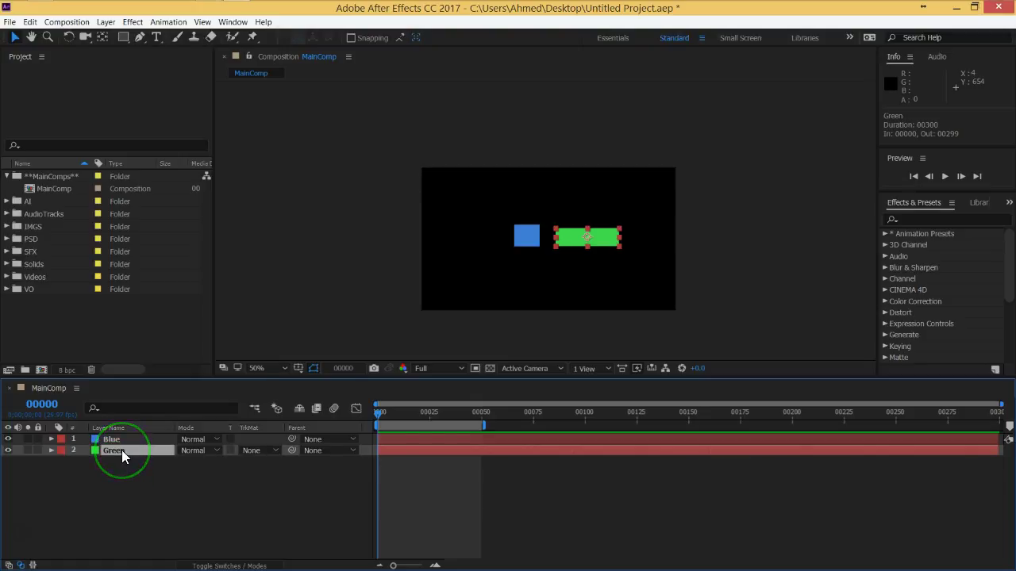
key(Delete)
Set the Blue layer's Scale to 100, 100%
click(122, 441)
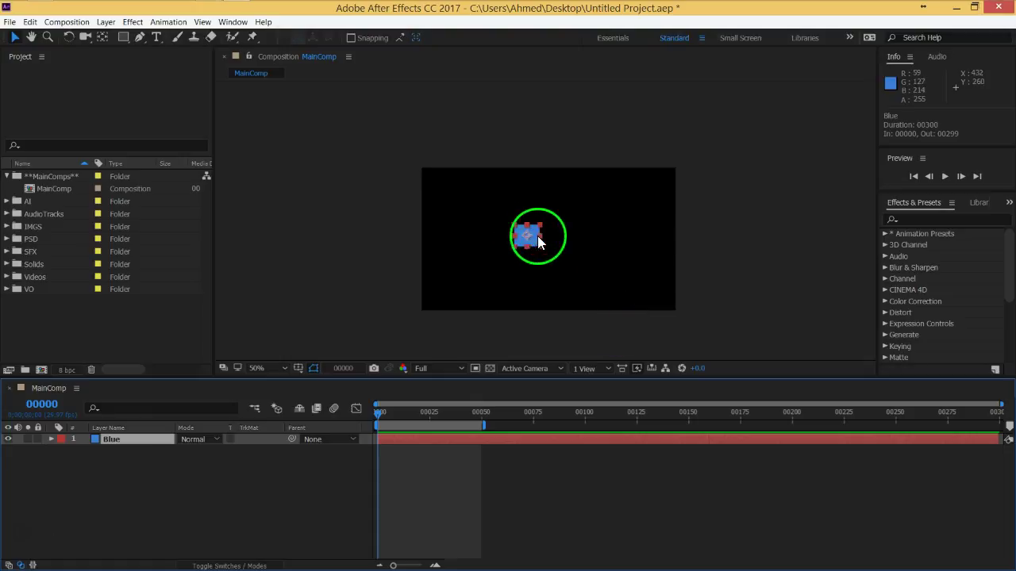
key(s)
click(199, 450)
text(100)
key(Return)
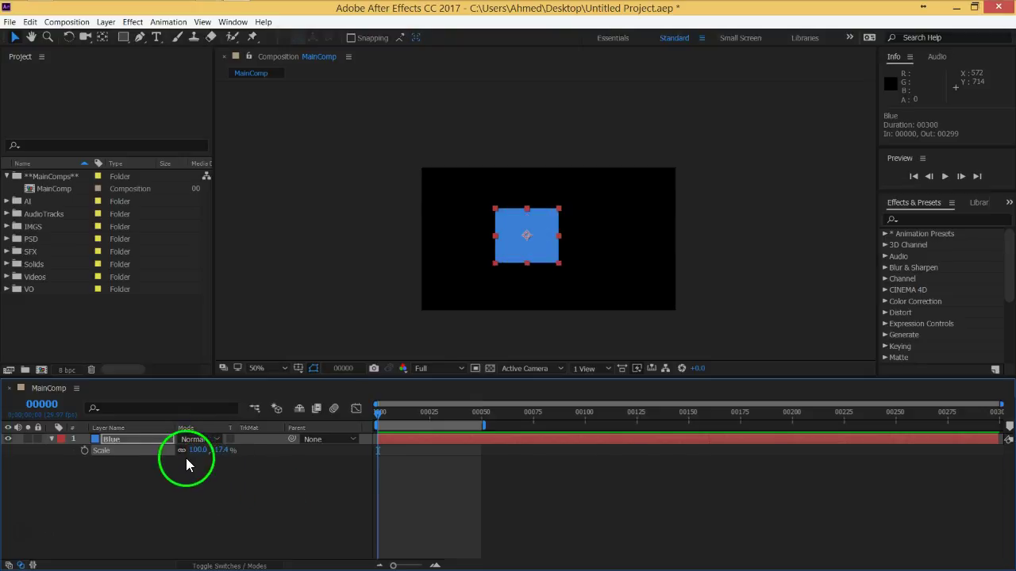
click(224, 450)
text(100)
key(Return)
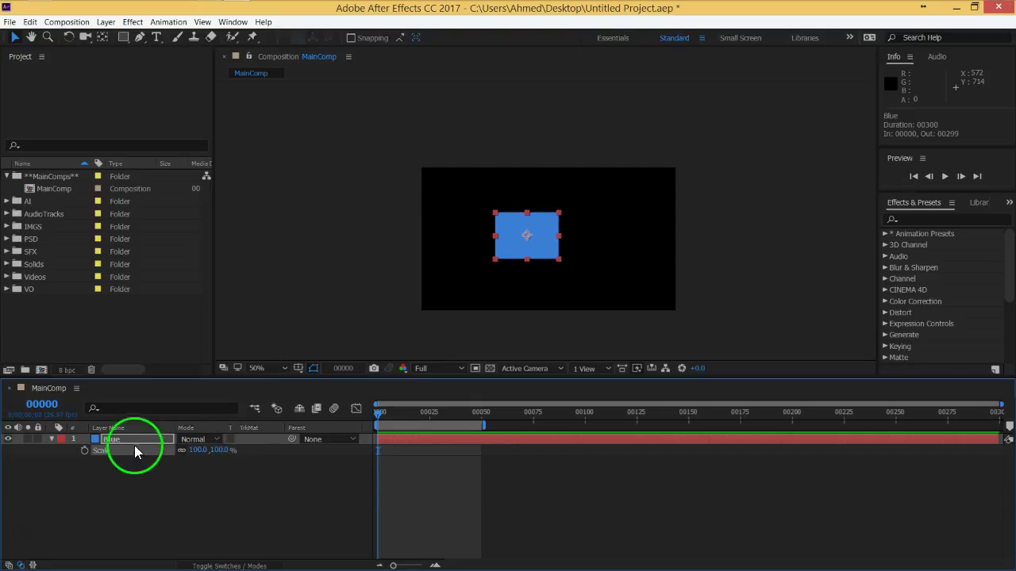
Use Make Comp Size in Solid Settings to make the Blue solid 960 × 540 px
click(106, 22)
click(124, 50)
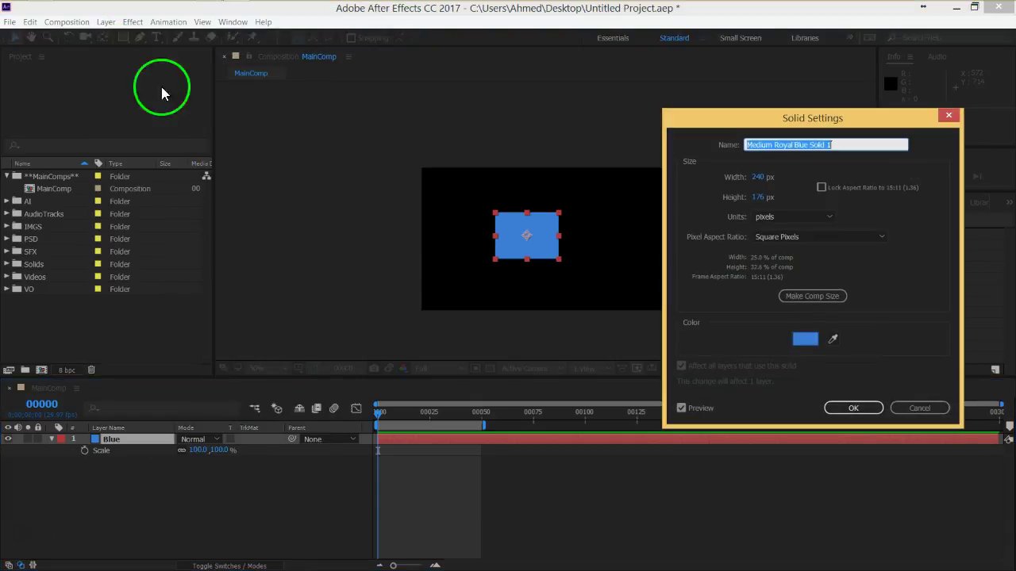
click(794, 297)
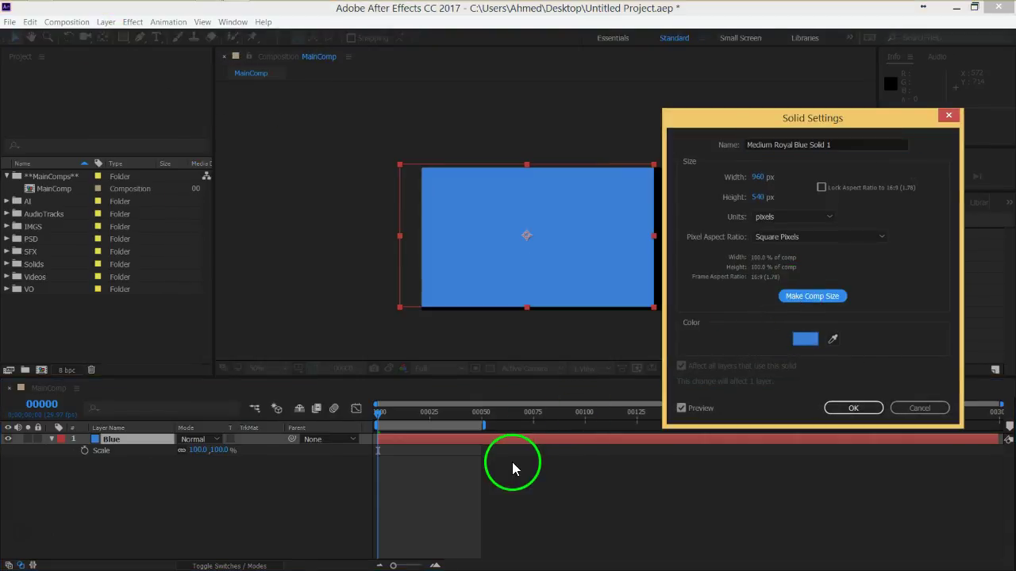
click(843, 409)
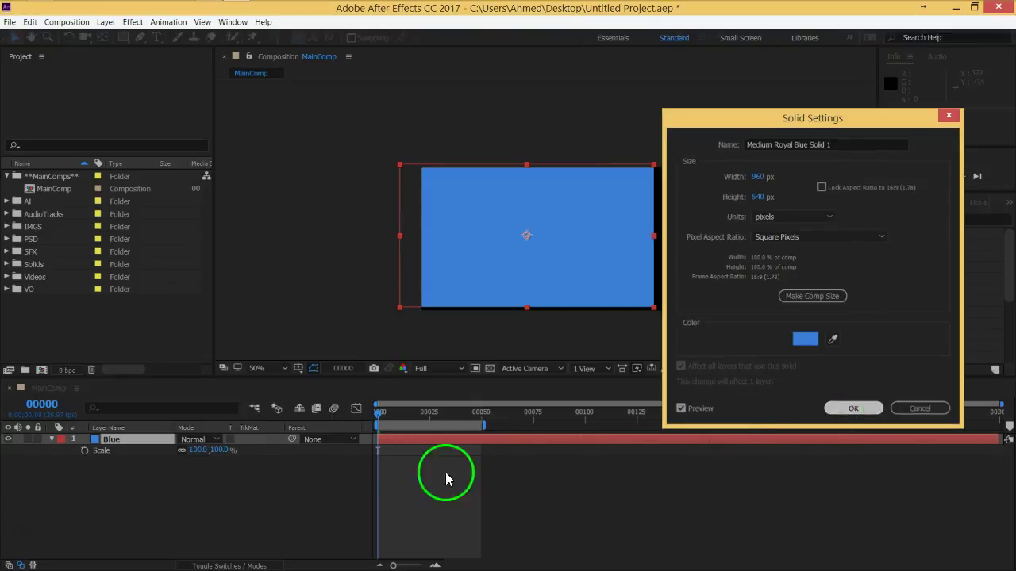
Reset Blue's Position to centre the solid at 480, 270
key(p)
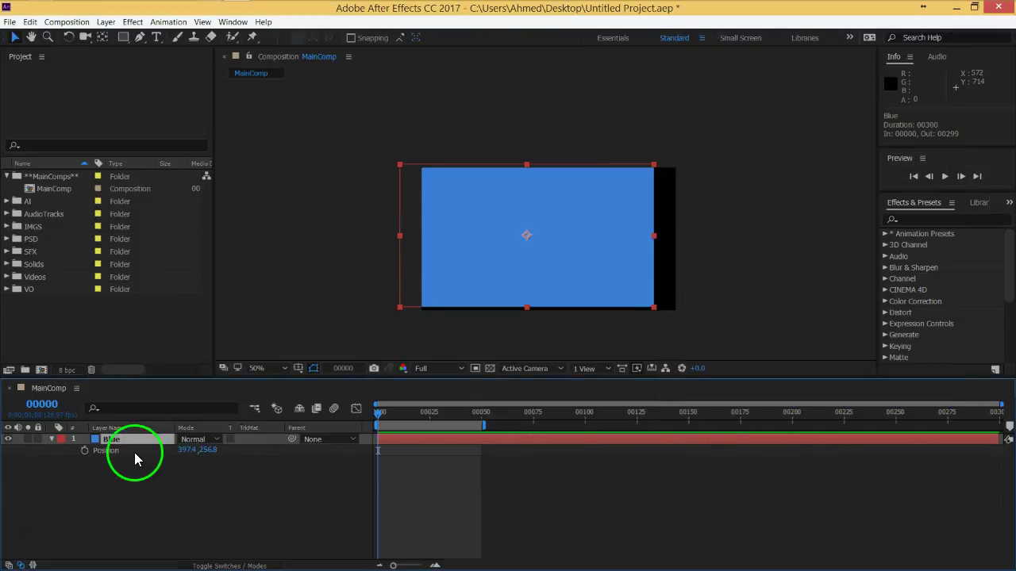
right_click(131, 451)
click(158, 529)
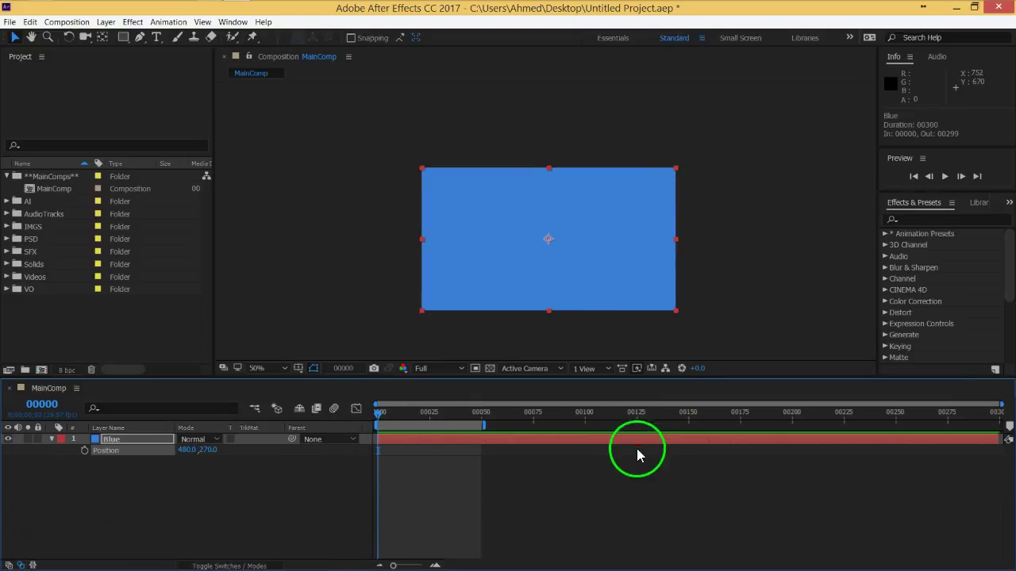
Extend the work area across the whole timeline and collapse Blue's Position property
drag(484, 424, 494, 425)
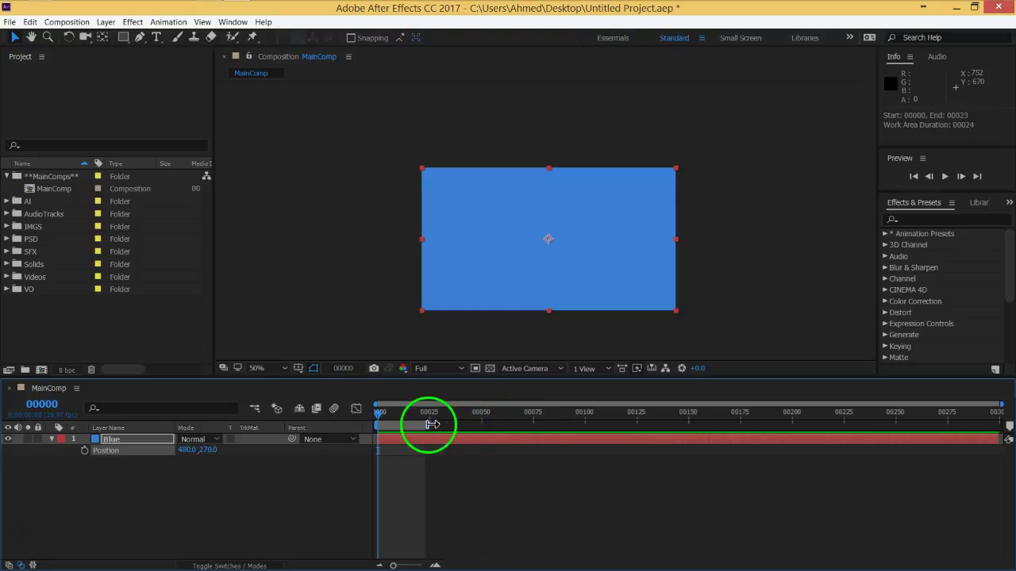
drag(494, 424, 1012, 427)
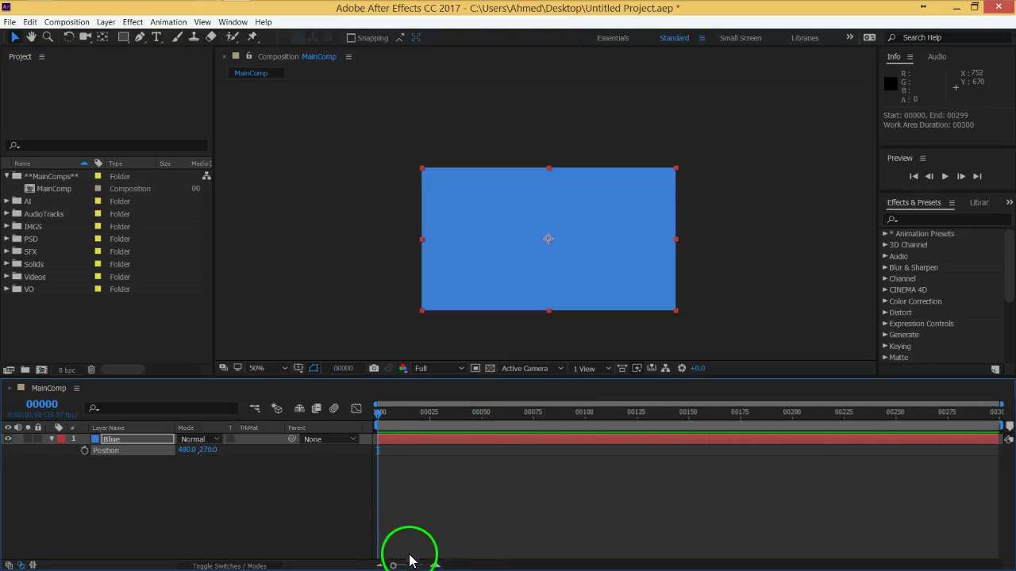
click(263, 470)
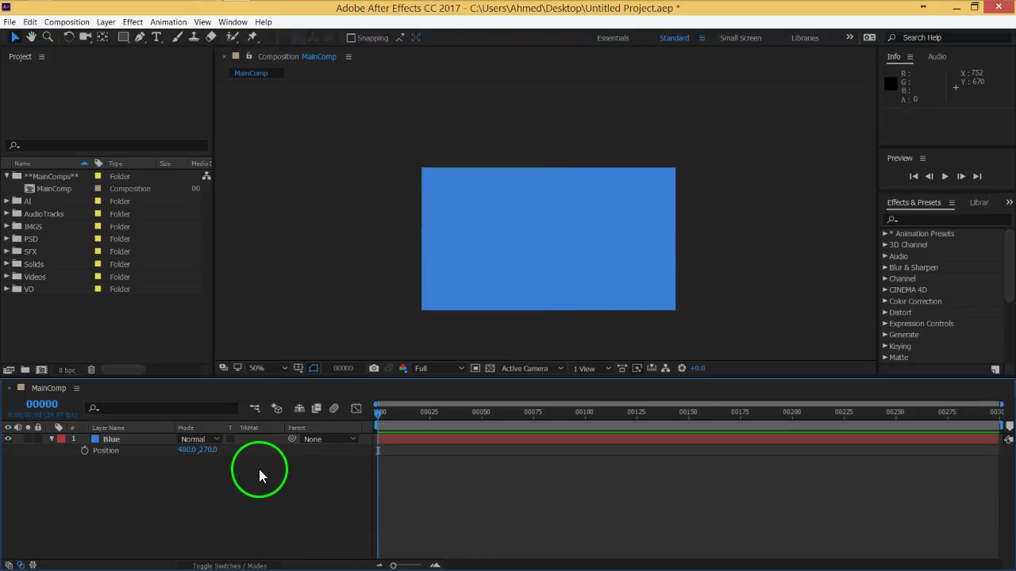
drag(365, 378, 365, 401)
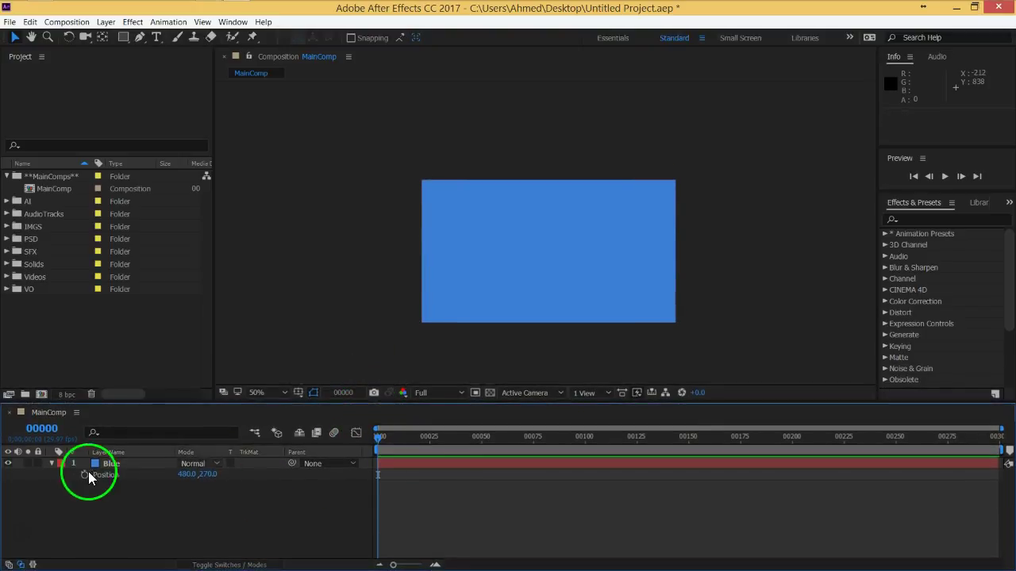
click(51, 464)
click(125, 465)
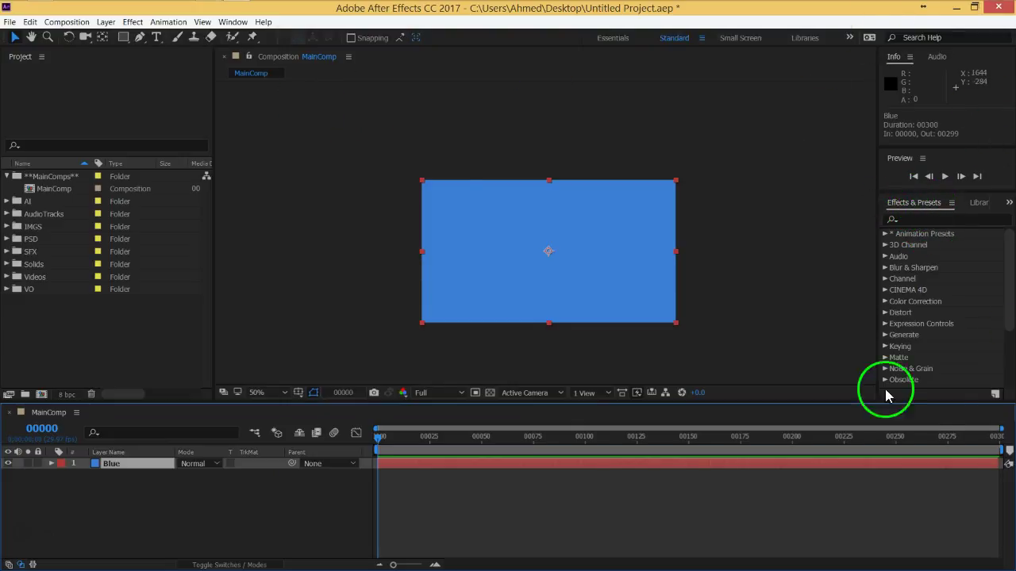
Browse the Window menu, then reselect the Blue layer
click(230, 22)
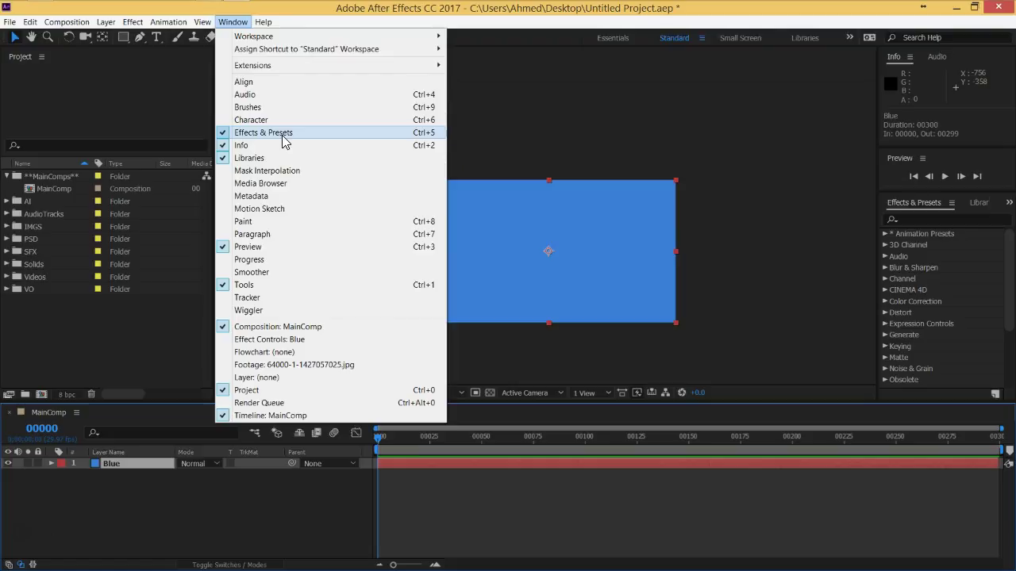
click(184, 494)
click(134, 468)
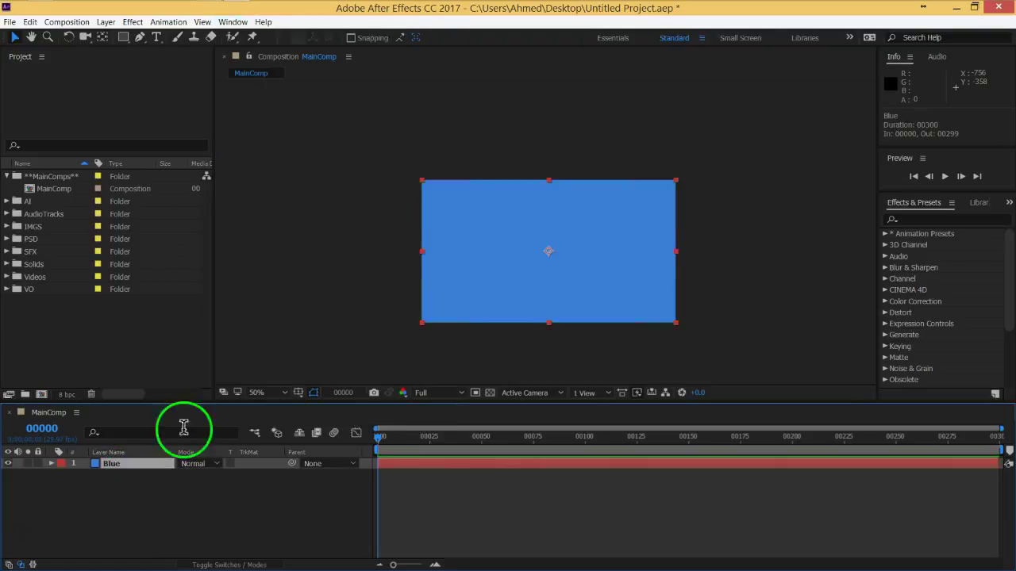
Search Effects & Presets for 'grad' and drag Gradient Ramp toward the Blue layer
click(132, 23)
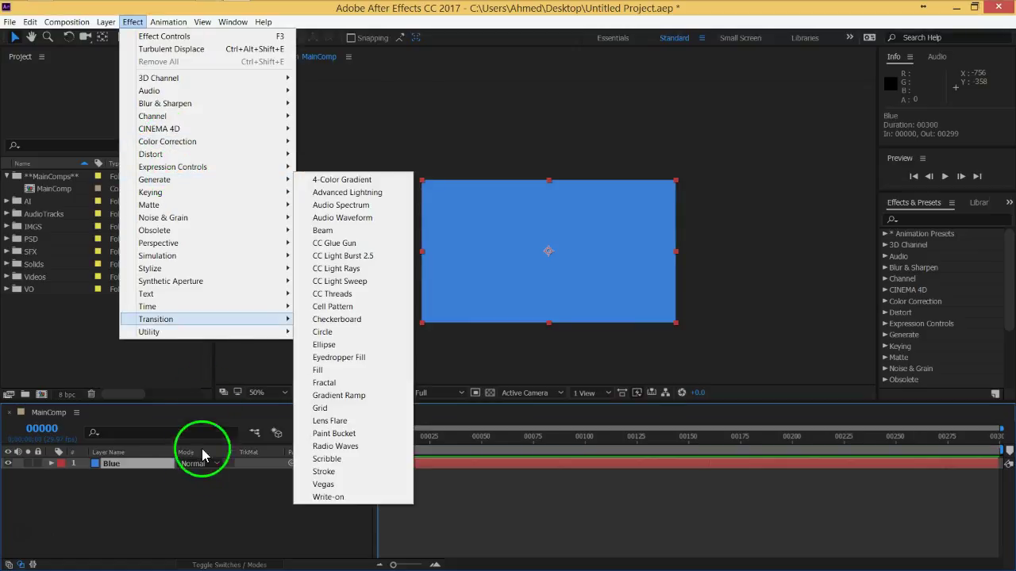
click(947, 220)
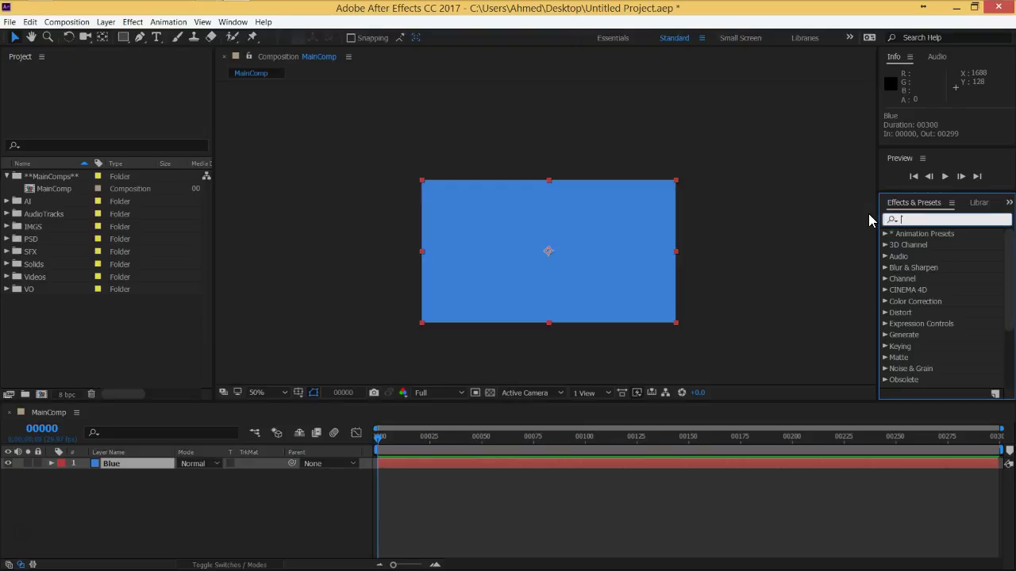
text(grad)
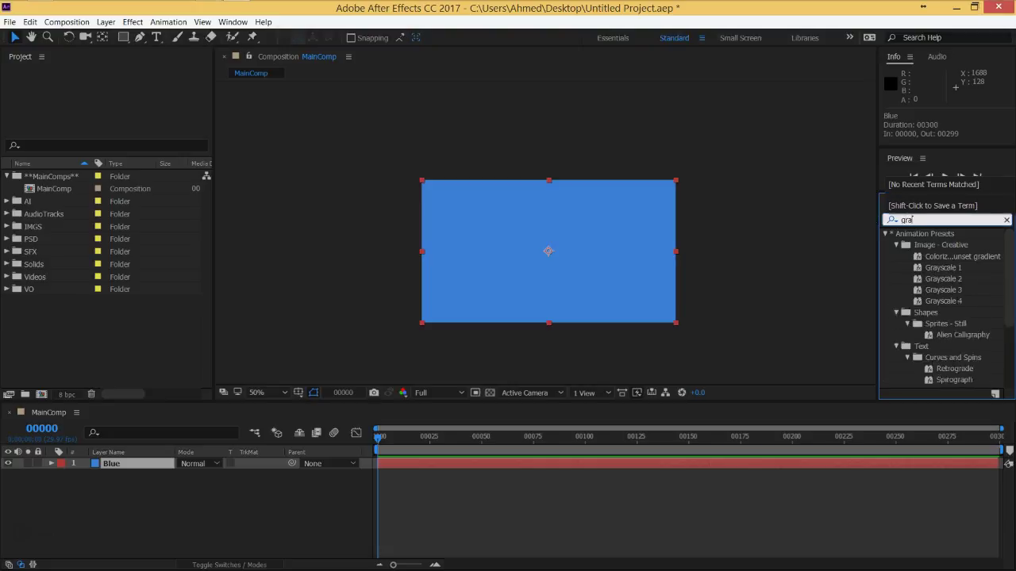
click(863, 269)
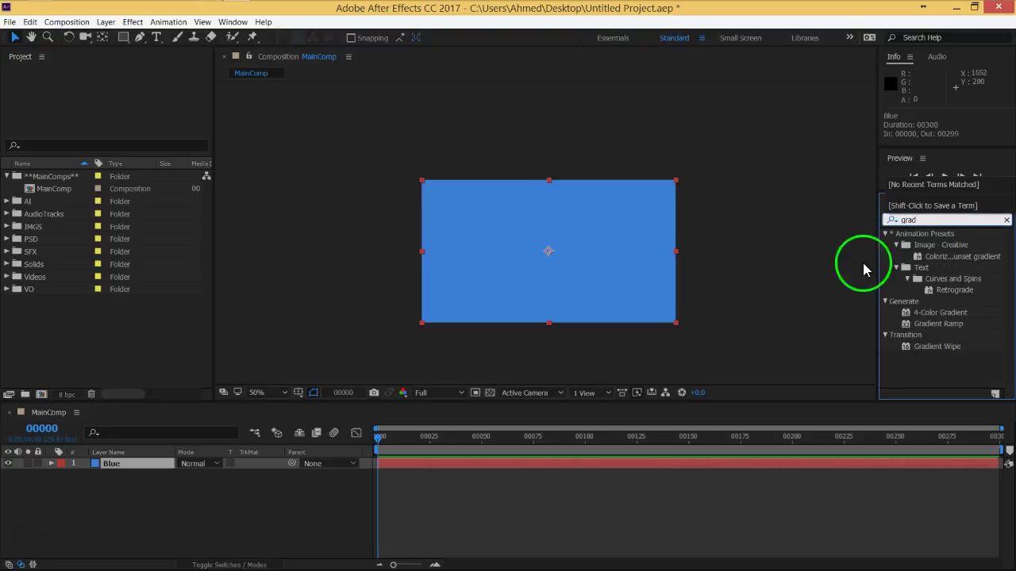
click(936, 325)
drag(933, 328, 123, 470)
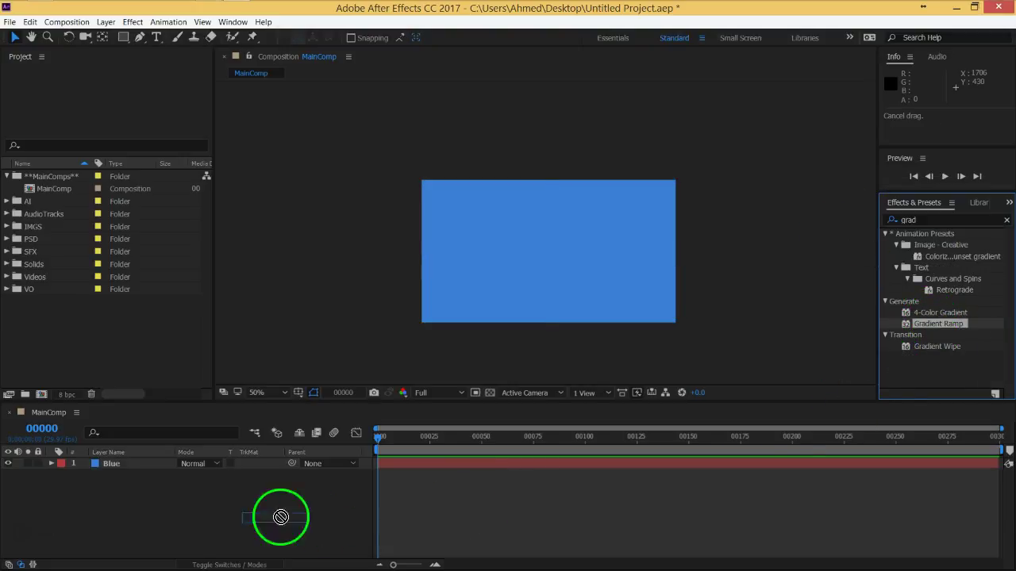
drag(933, 325, 932, 332)
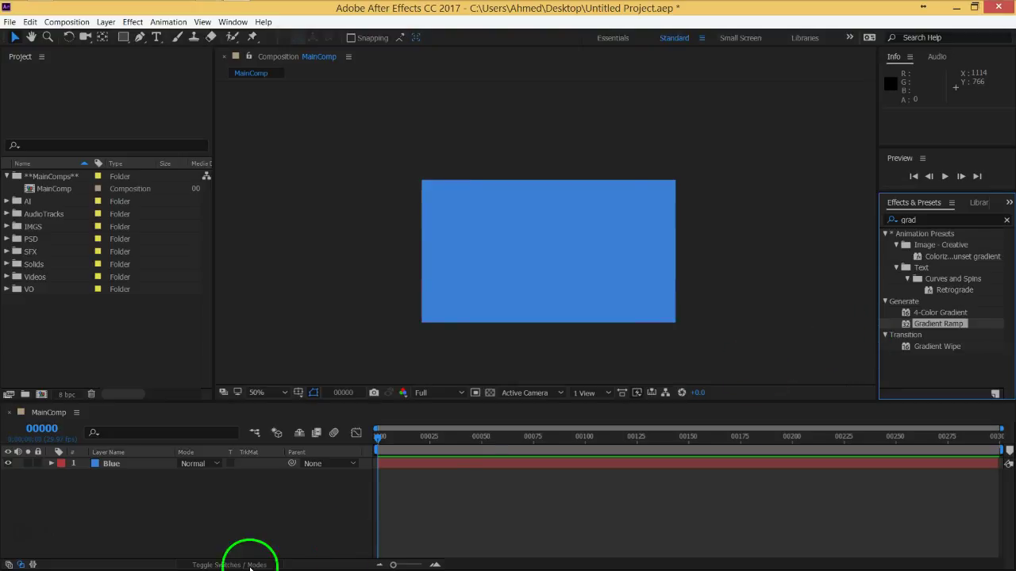
click(117, 465)
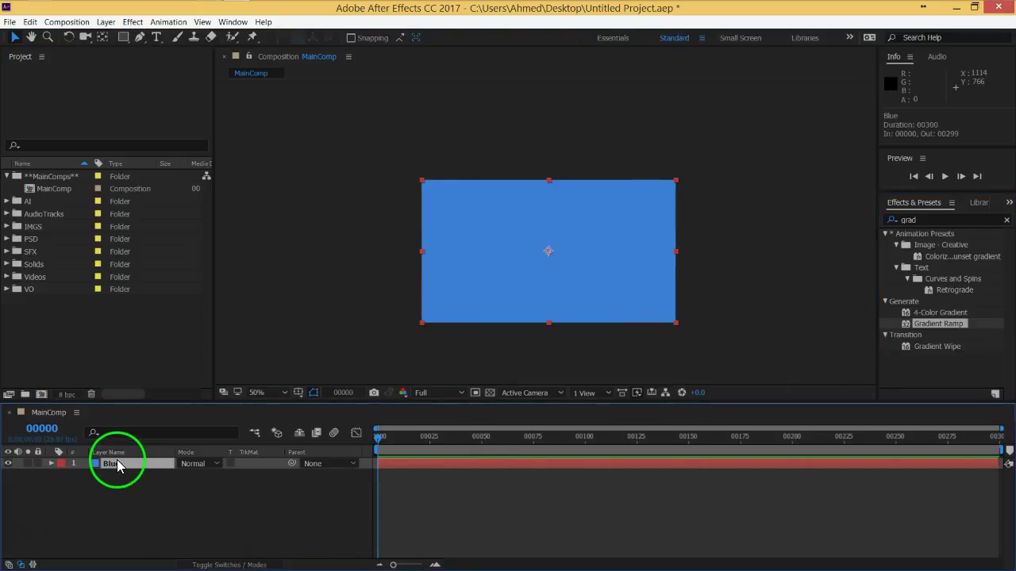
Apply Gradient Ramp to Blue and move its Start of Ramp above the top edge
double_click(948, 330)
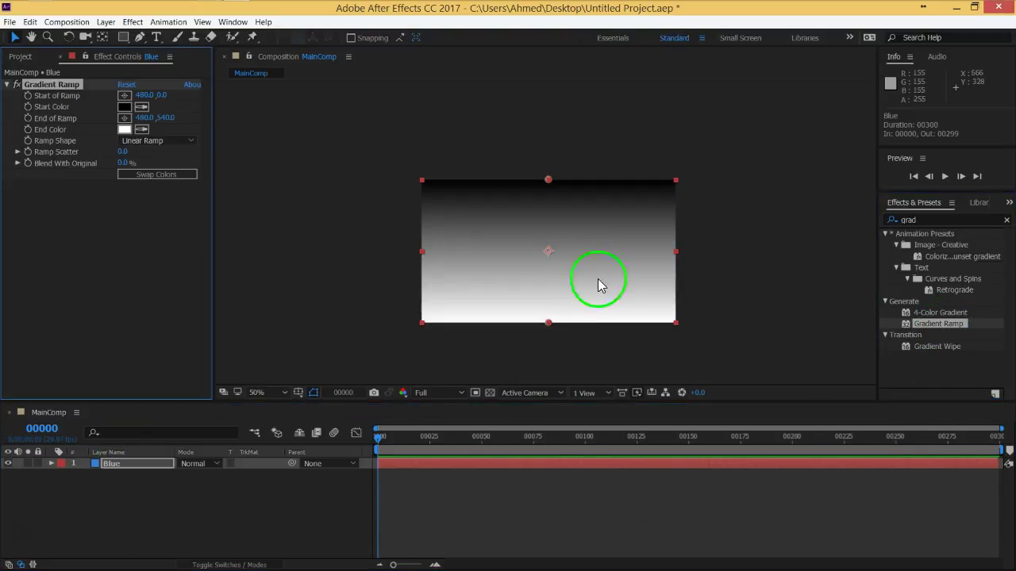
mouse_move(549, 181)
mouse_down()
mouse_move(461, 251)
mouse_move(550, 161)
mouse_up()
click(54, 86)
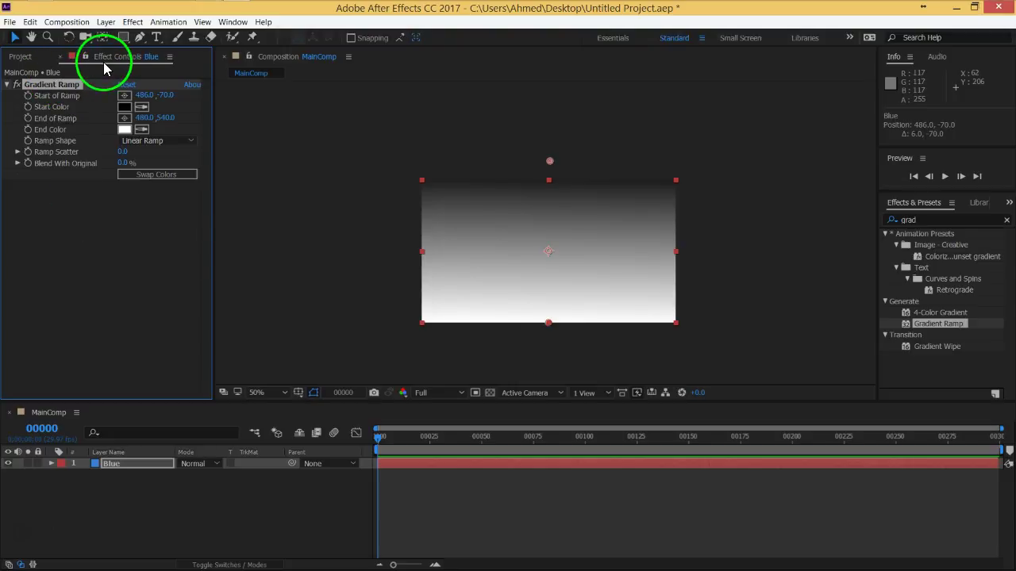
click(144, 524)
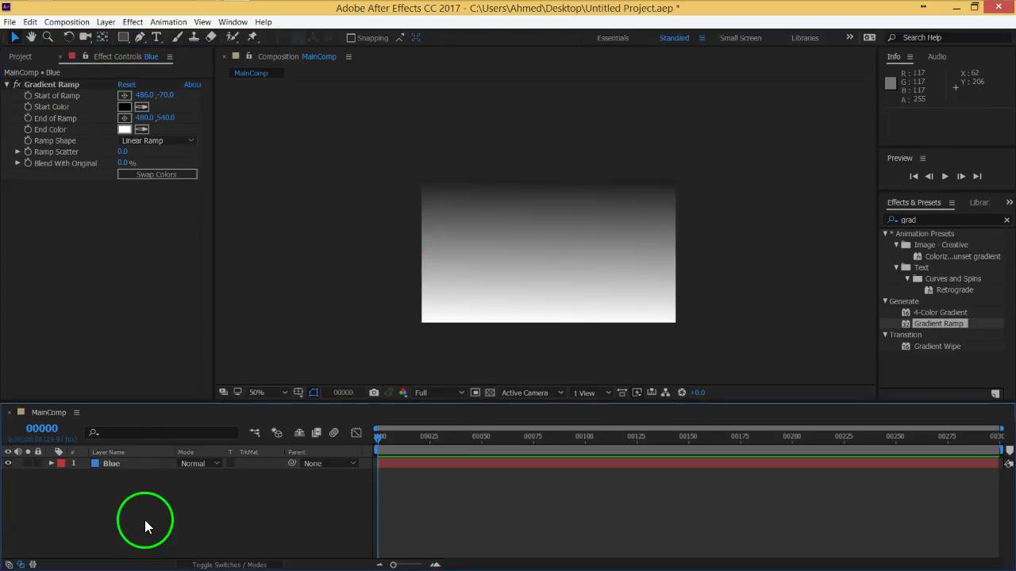
click(124, 463)
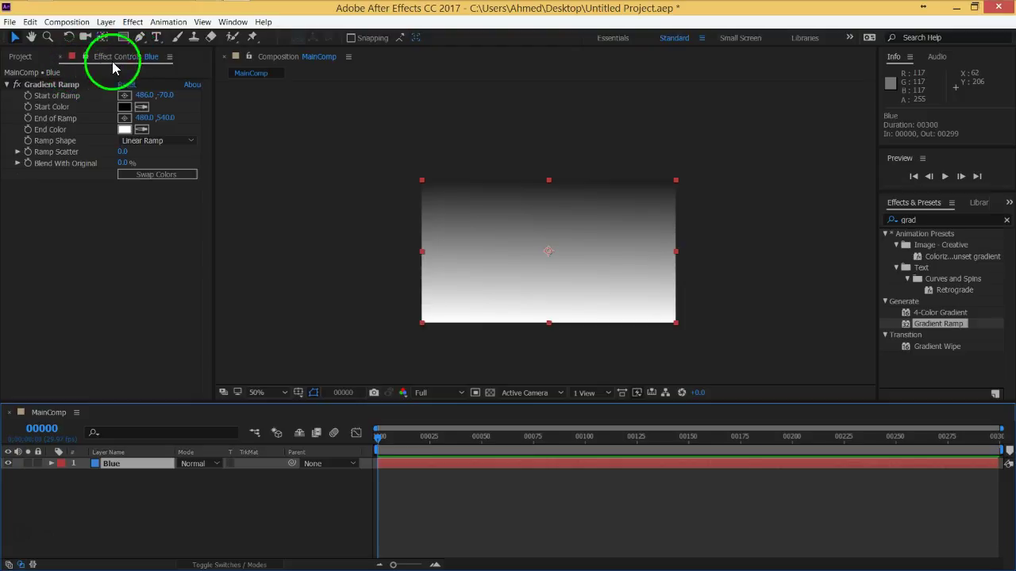
Reopen Blue's Effect Controls from the Window menu and select Gradient Ramp
click(24, 61)
click(113, 56)
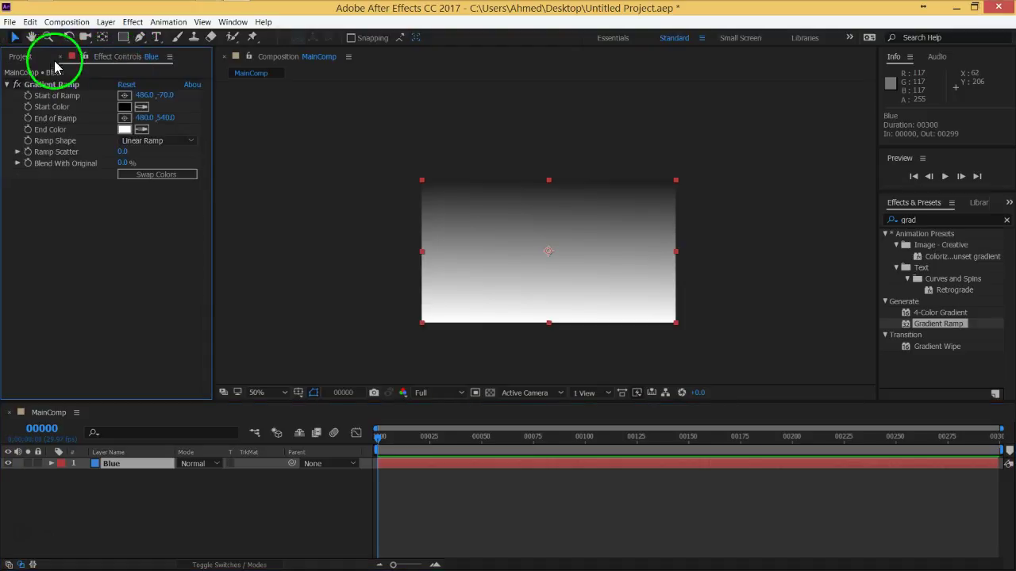
click(62, 57)
click(116, 466)
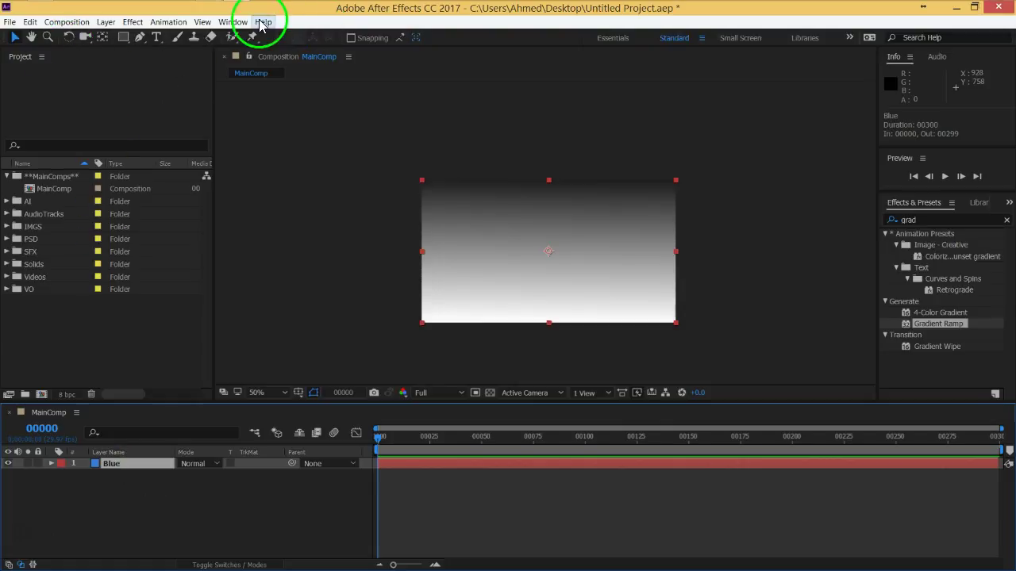
click(234, 23)
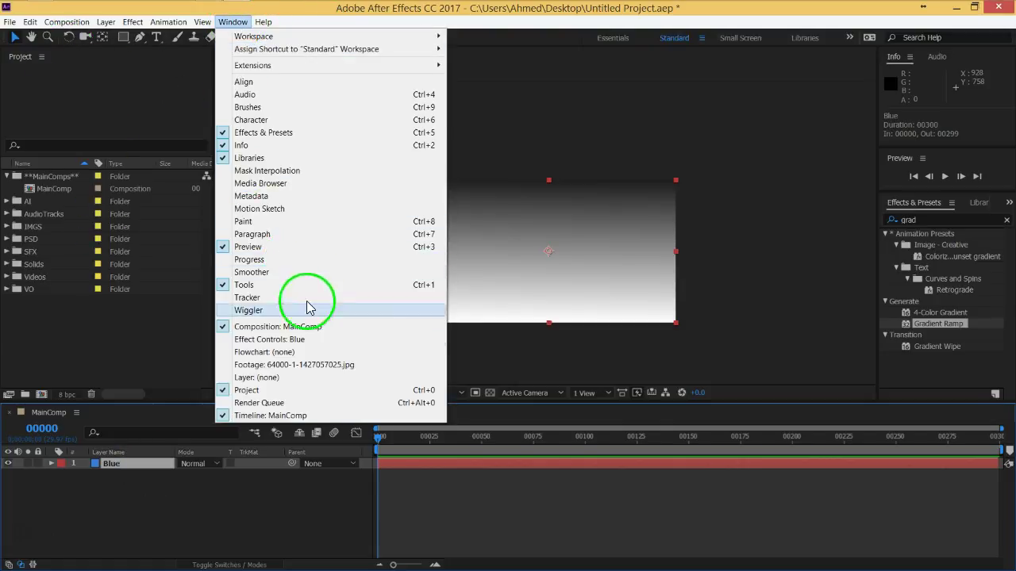
click(278, 341)
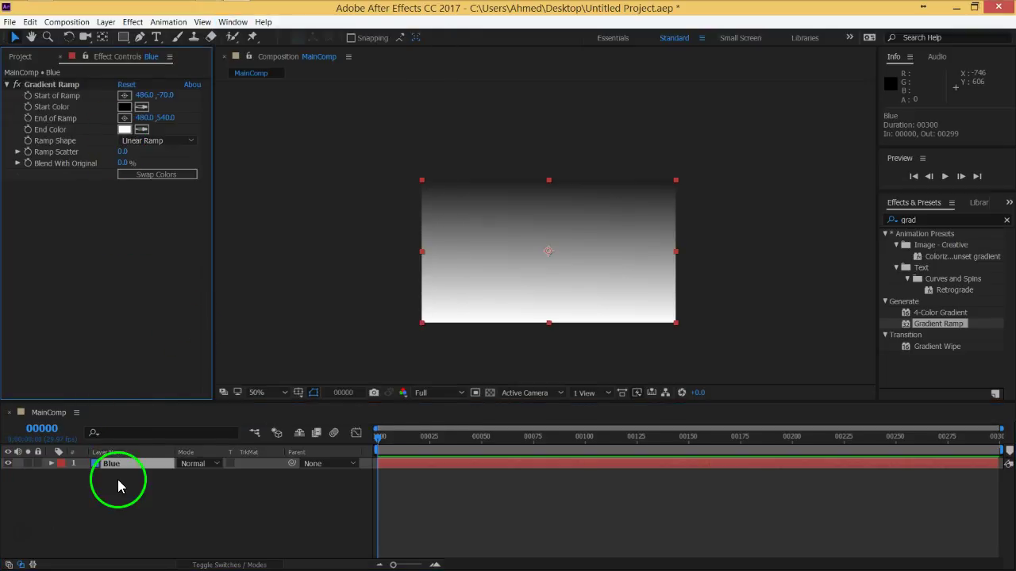
click(61, 87)
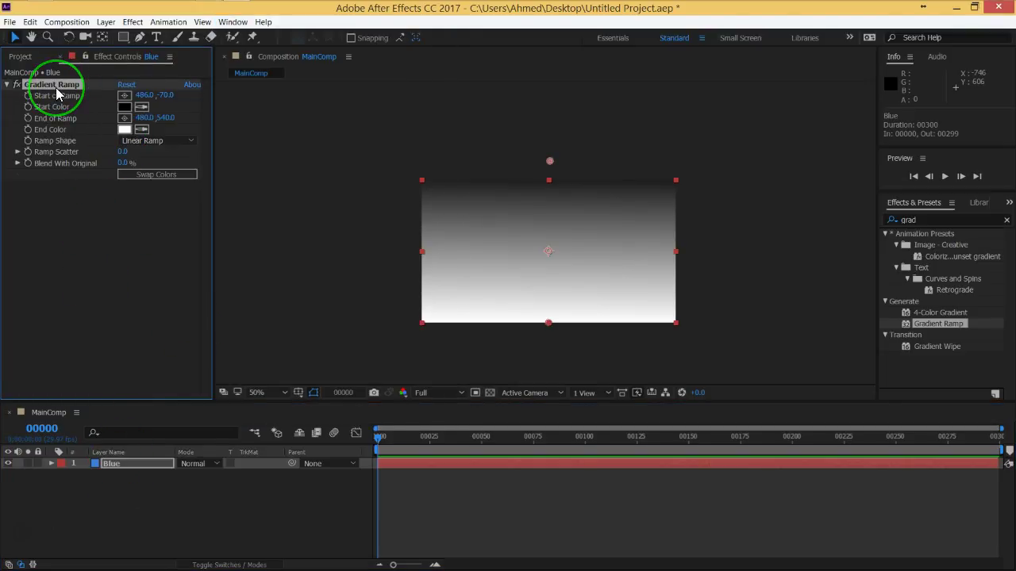
Remove the Gradient Ramp effect from the Blue solid
key(Delete)
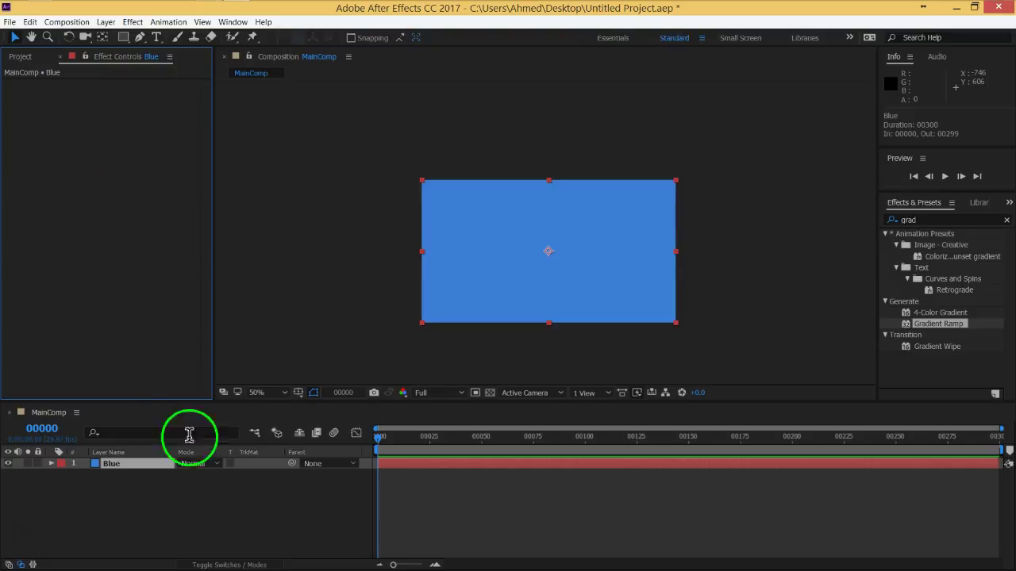
click(190, 520)
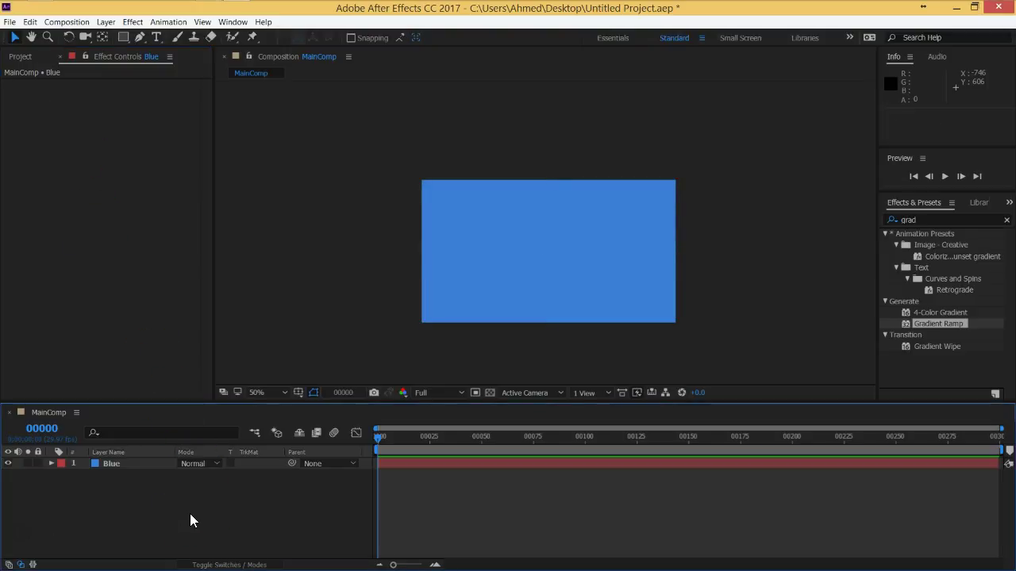
click(120, 478)
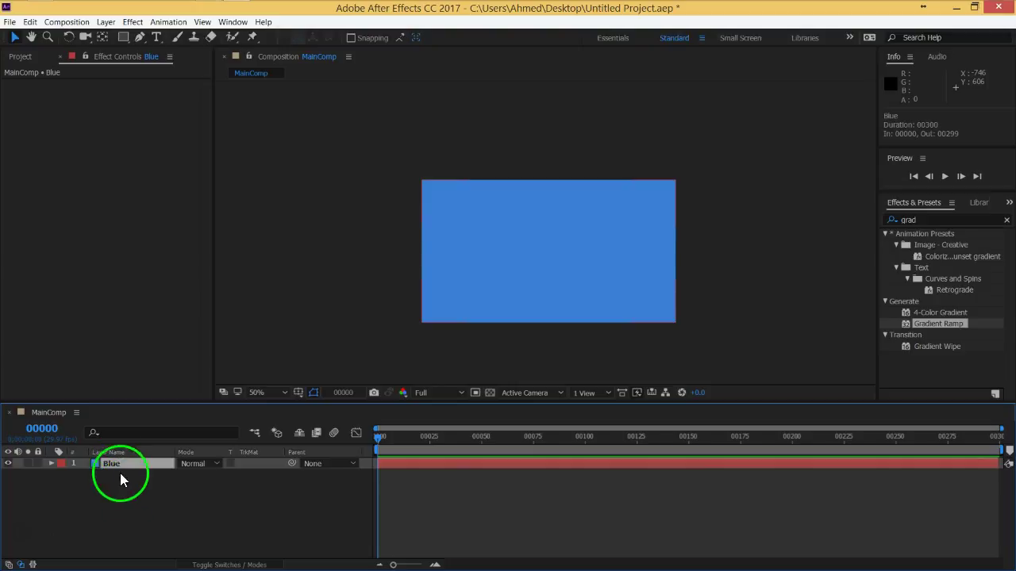
Duplicate Blue as Blue 2 and recolour its solid orange (D6A23B)
key(ctrl+d)
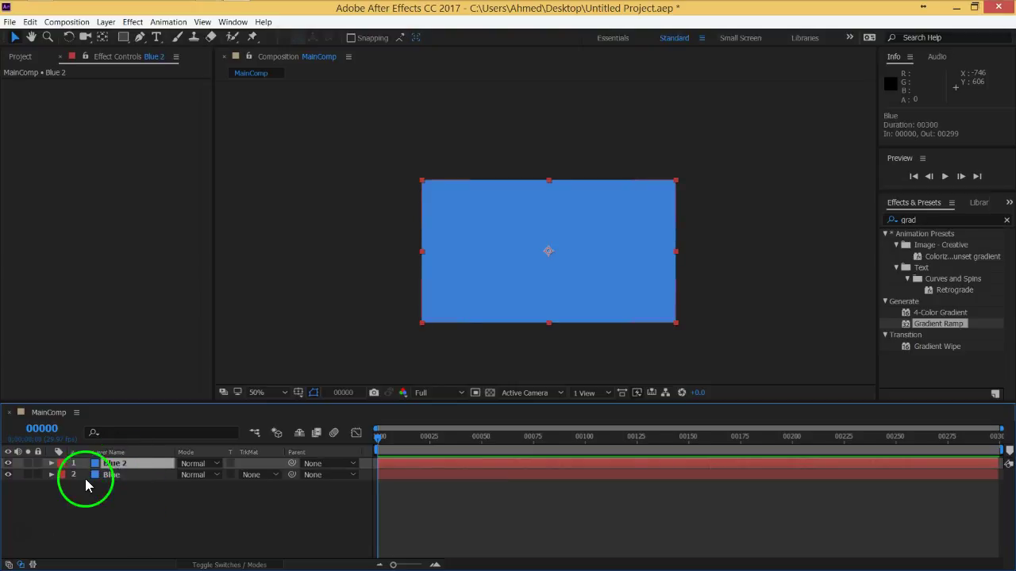
click(105, 21)
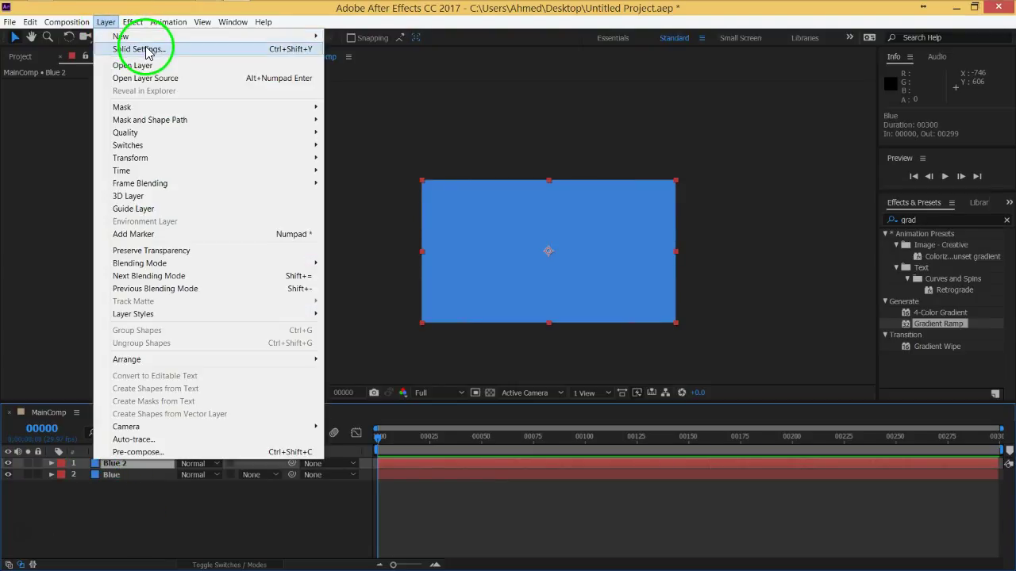
click(107, 46)
click(805, 339)
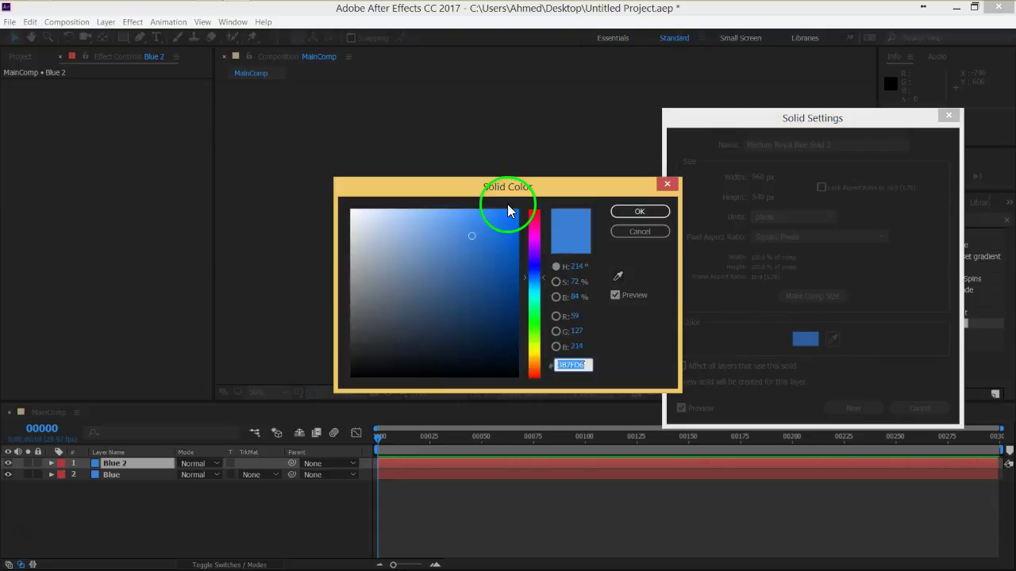
click(533, 358)
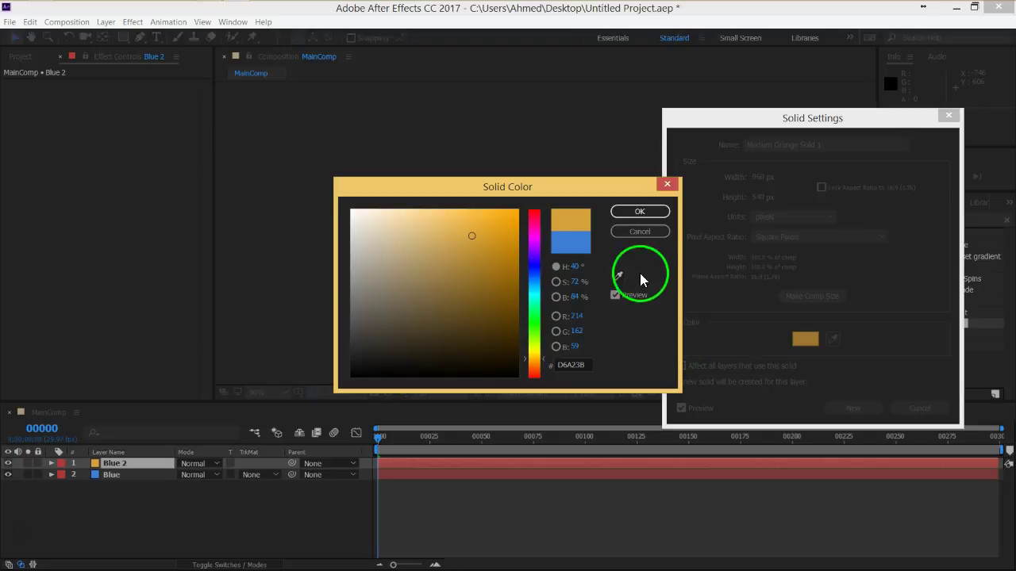
click(639, 215)
click(848, 408)
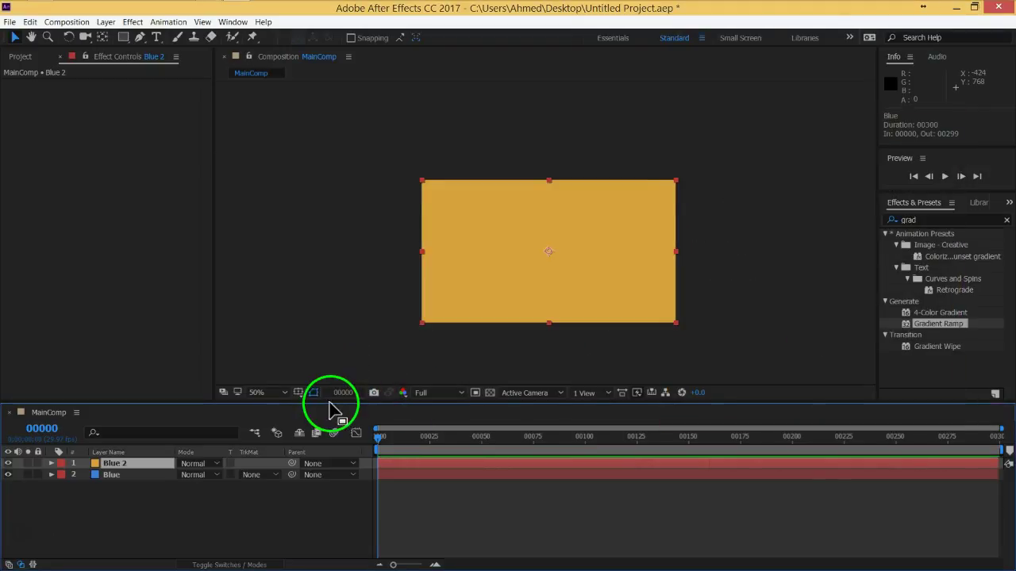
click(205, 507)
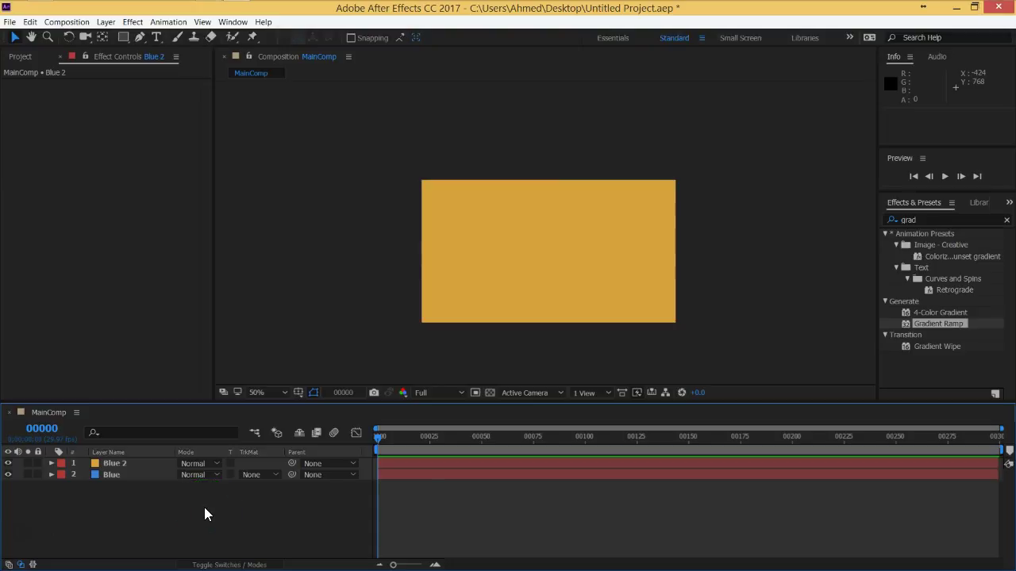
click(890, 221)
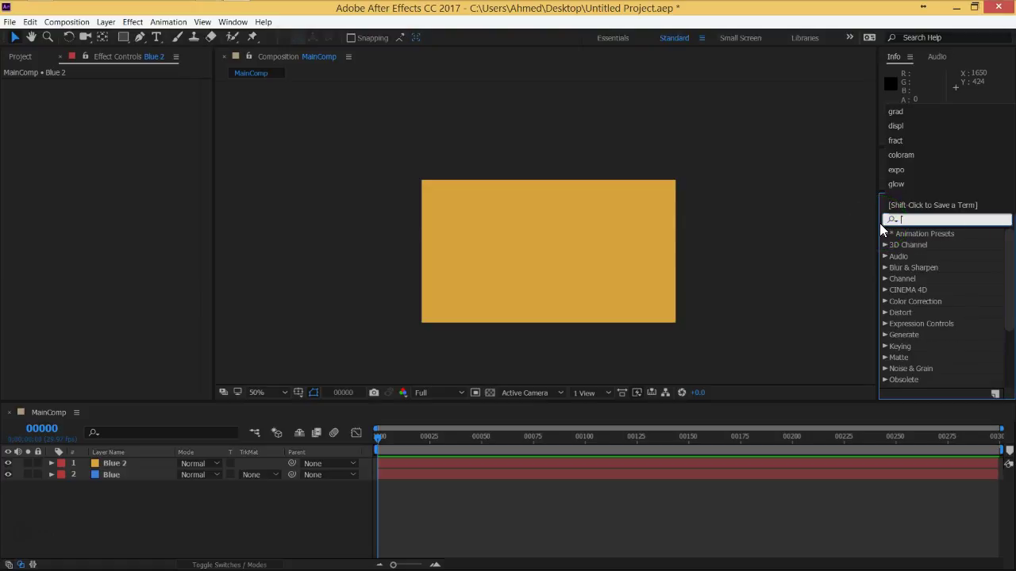
Show Blue 2's Position, try dragging the orange solid, then undo the move
click(879, 223)
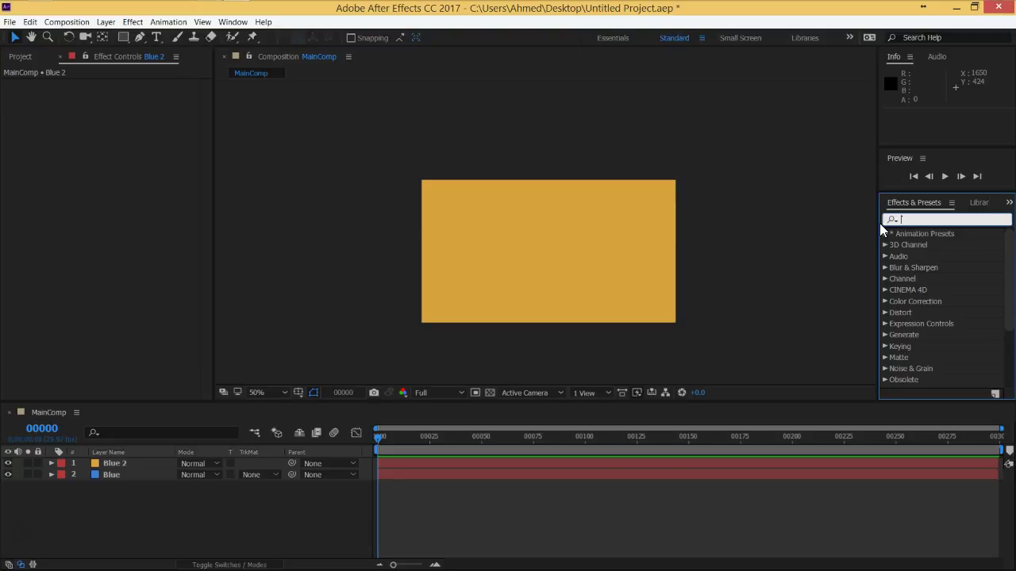
click(161, 469)
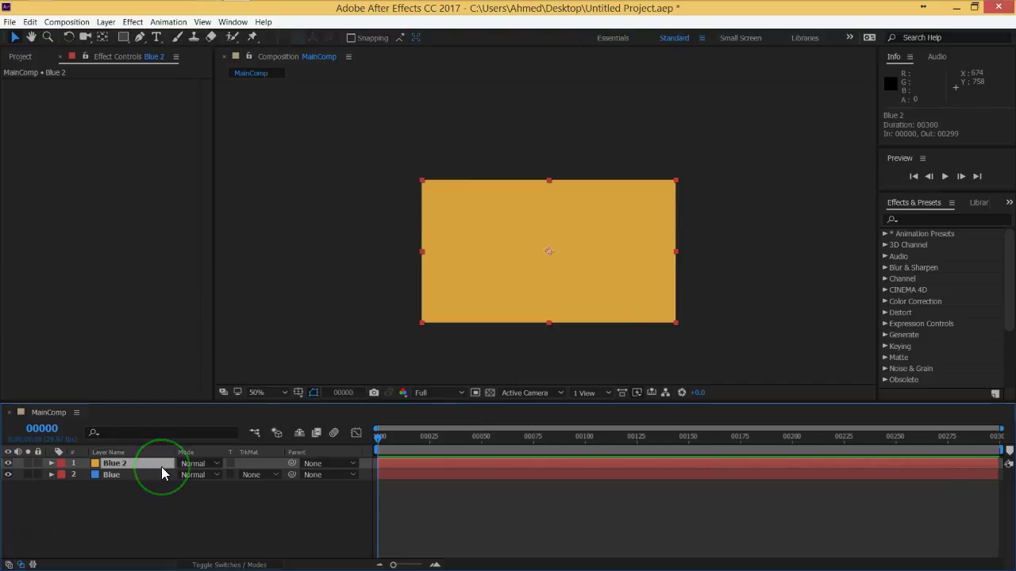
key(p)
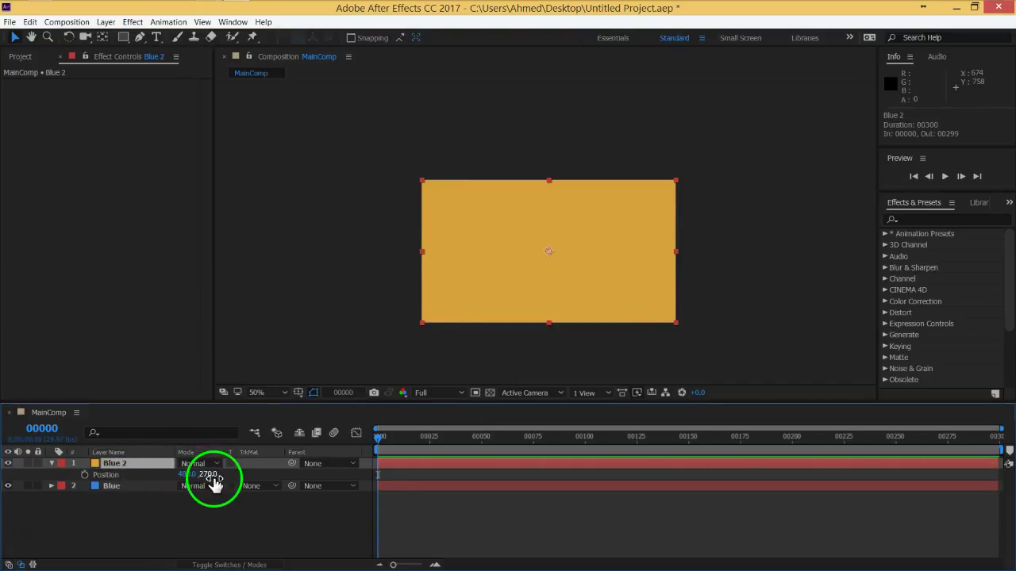
click(518, 295)
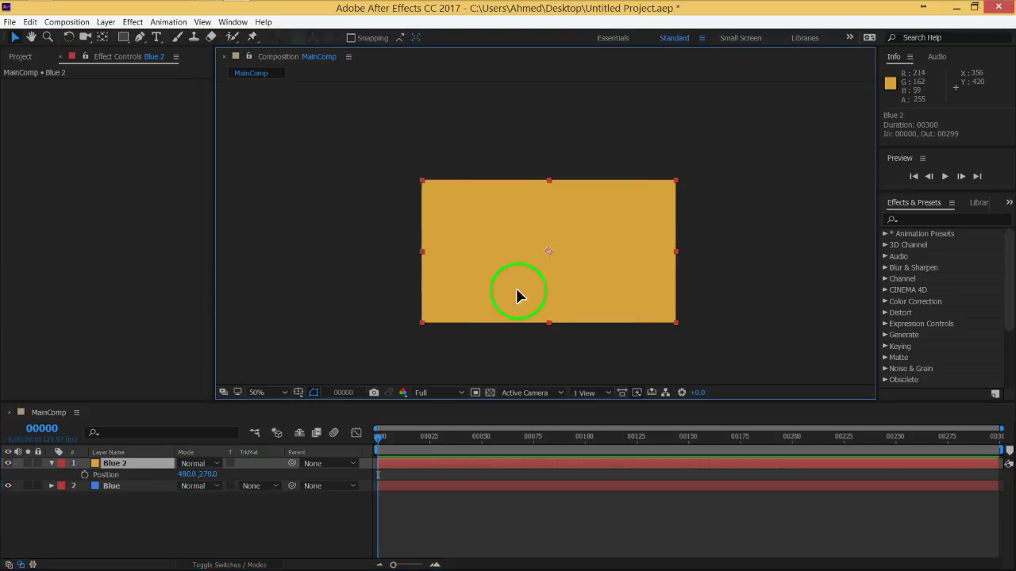
drag(517, 295, 507, 393)
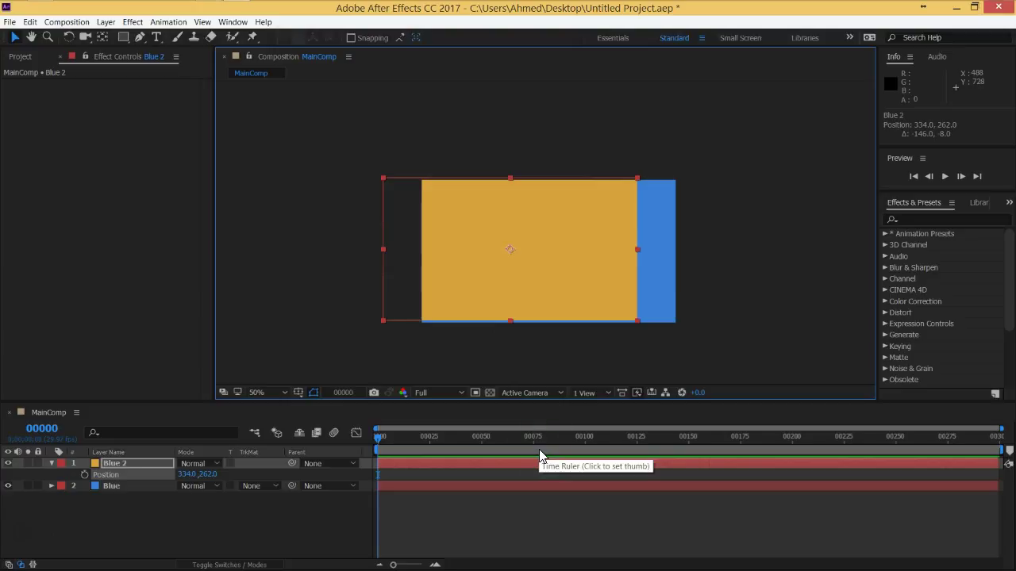
key(ctrl+z)
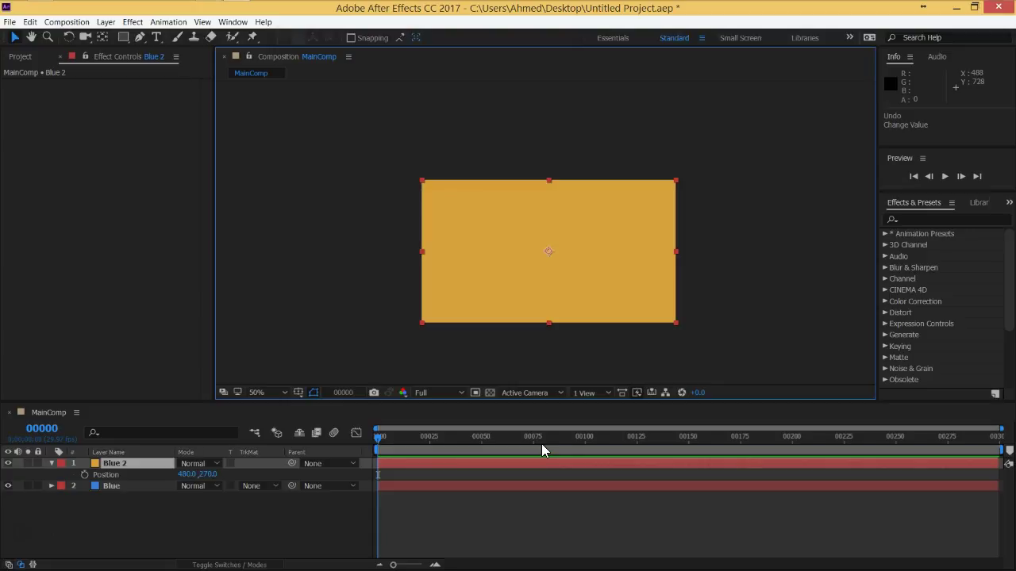
Show the Switches columns, make Blue 2 a 3D layer, and nudge it right along X
click(294, 512)
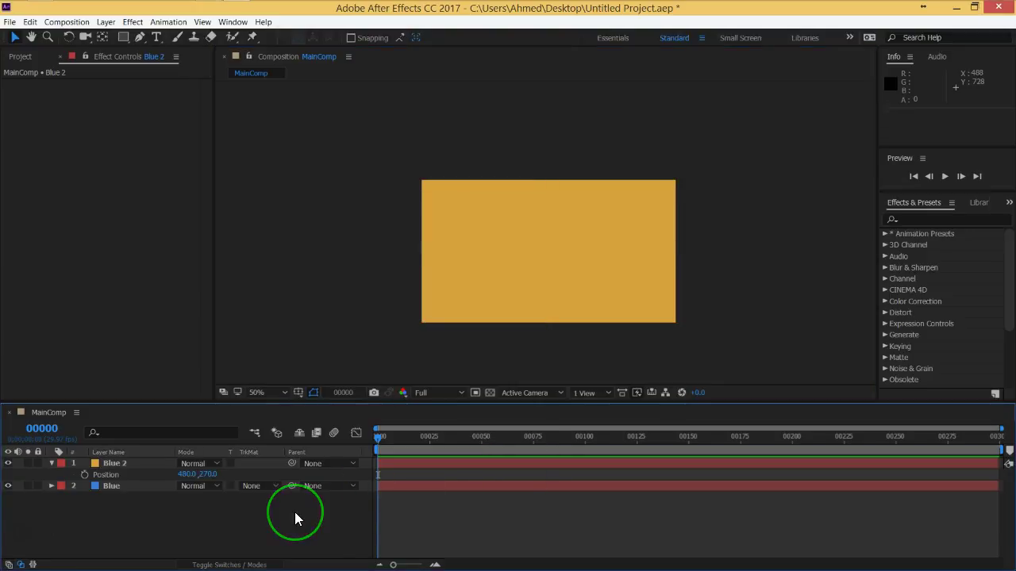
click(256, 510)
click(290, 458)
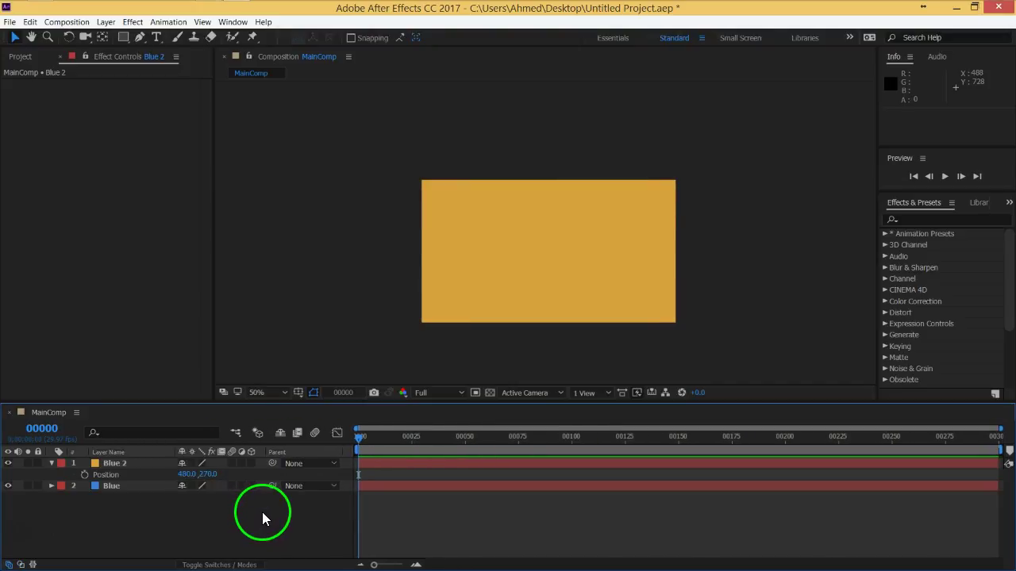
key(F4)
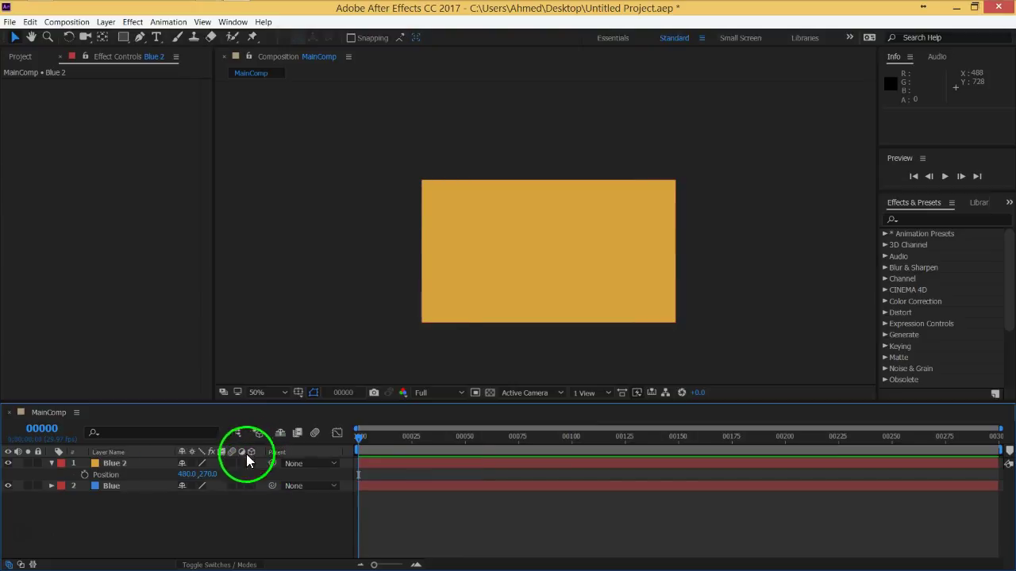
click(115, 464)
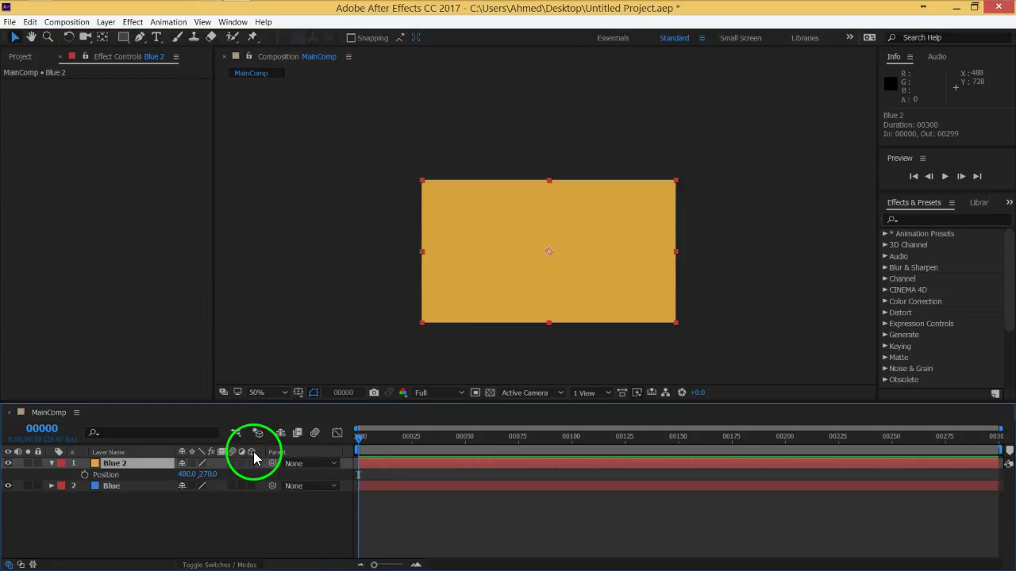
click(252, 465)
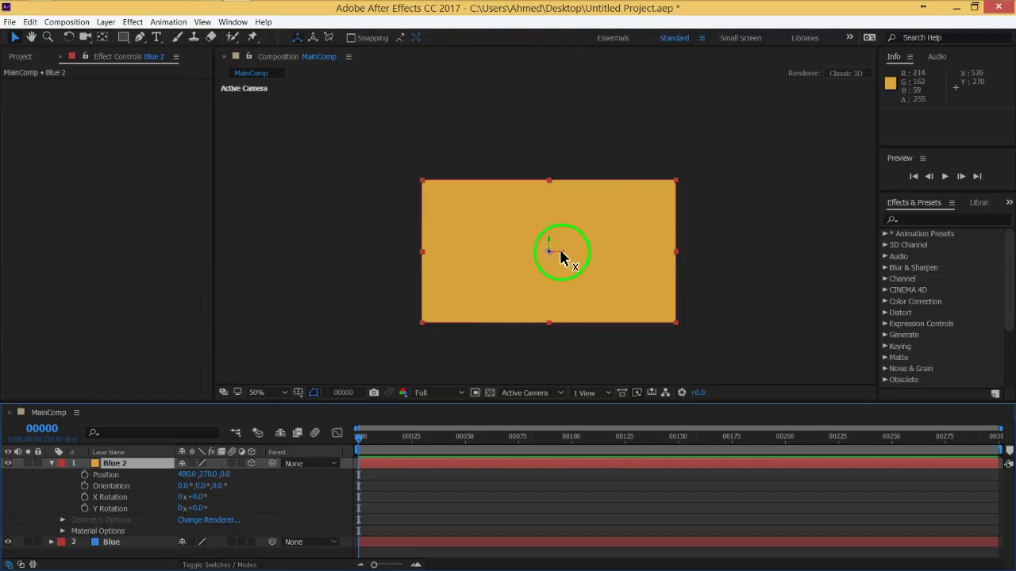
drag(560, 255, 566, 251)
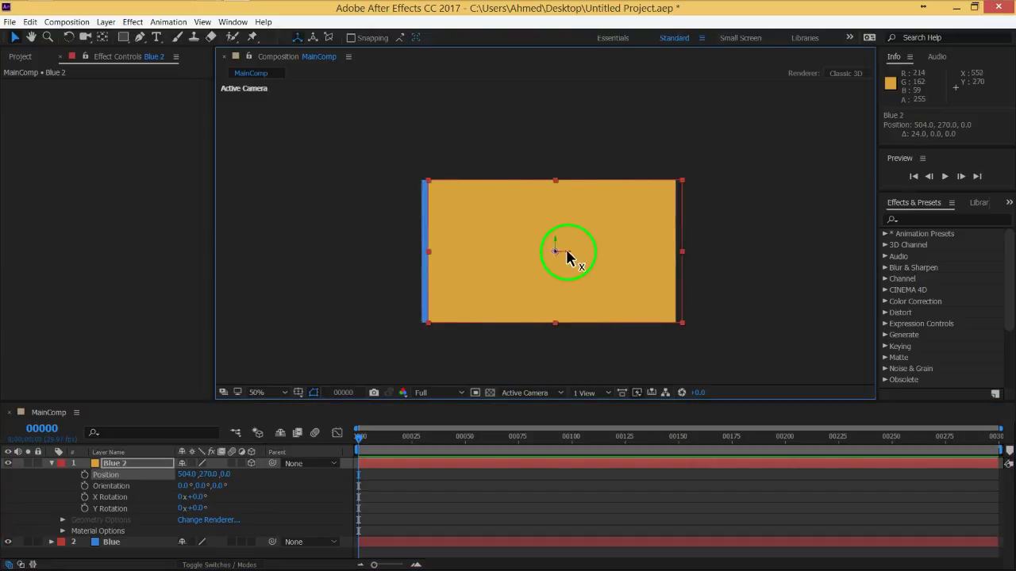
Try moving and rotating Blue 2, undo back to 480, 270, 0, and enlarge the timeline
key(slash)
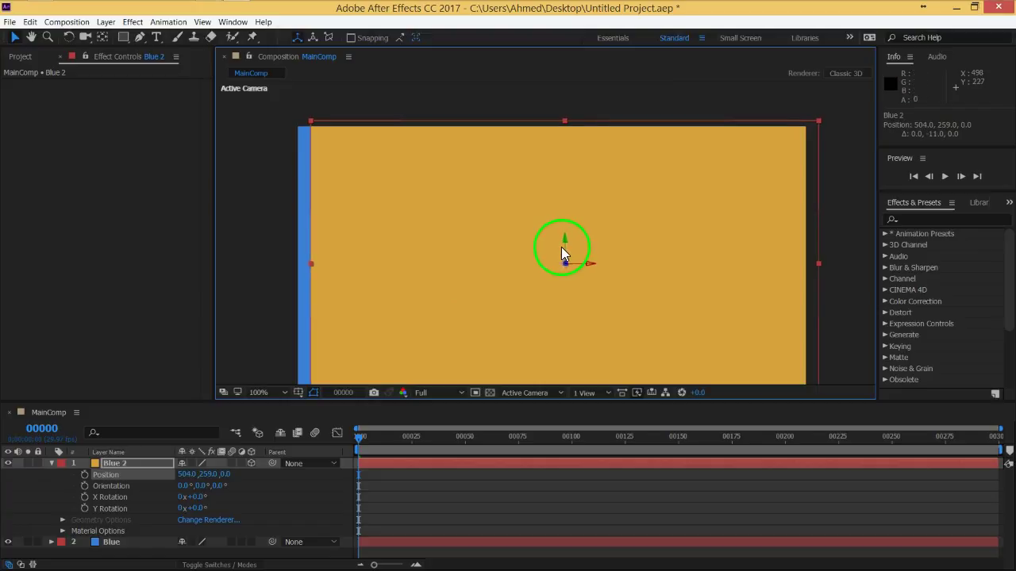
key(ctrl+z)
mouse_move(566, 252)
mouse_down()
mouse_move(565, 242)
mouse_move(138, 196)
mouse_up()
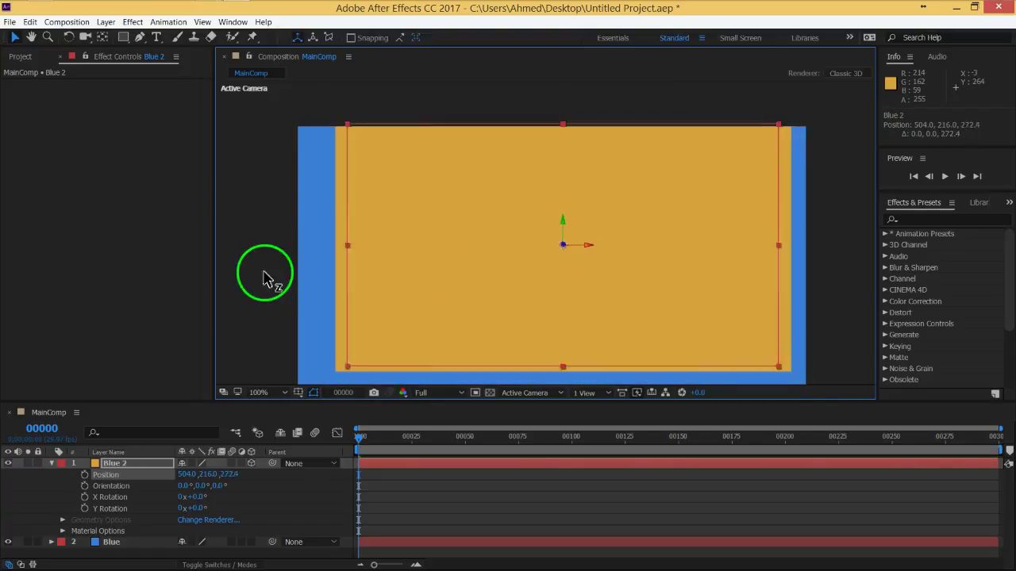
click(68, 37)
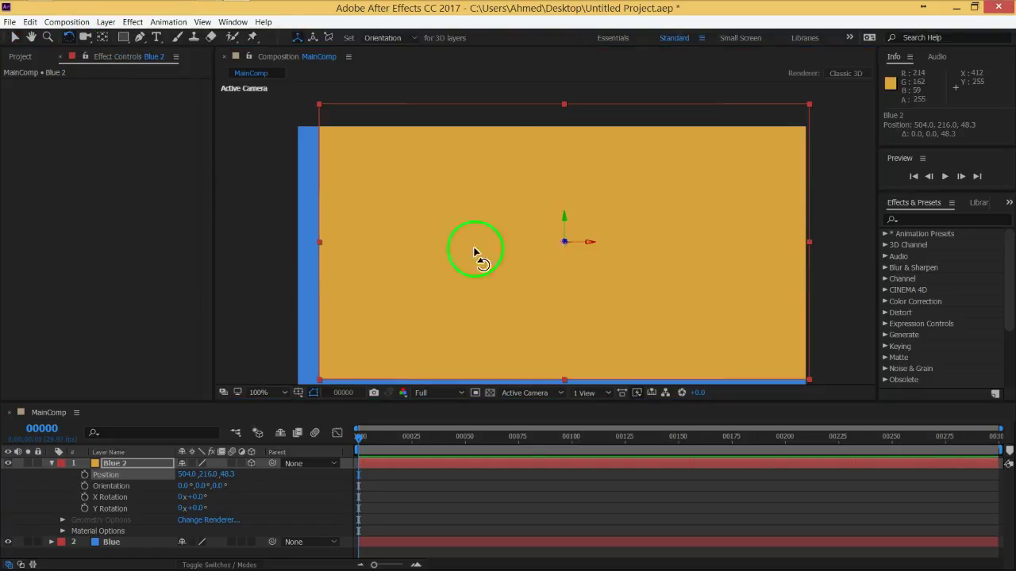
mouse_move(565, 221)
mouse_down()
mouse_move(511, 226)
mouse_move(525, 227)
mouse_up()
key(ctrl+z)
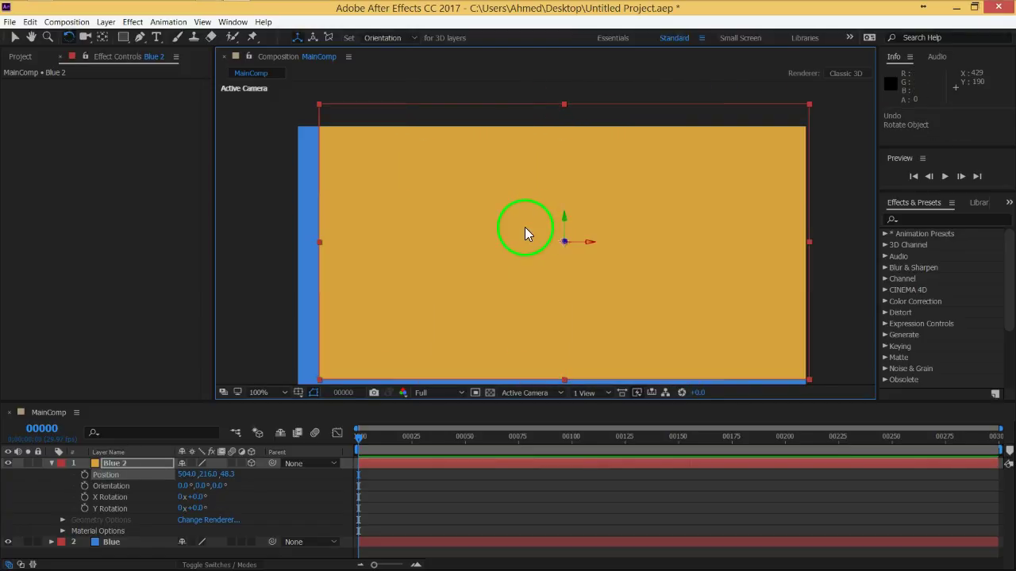
key(ctrl+z)
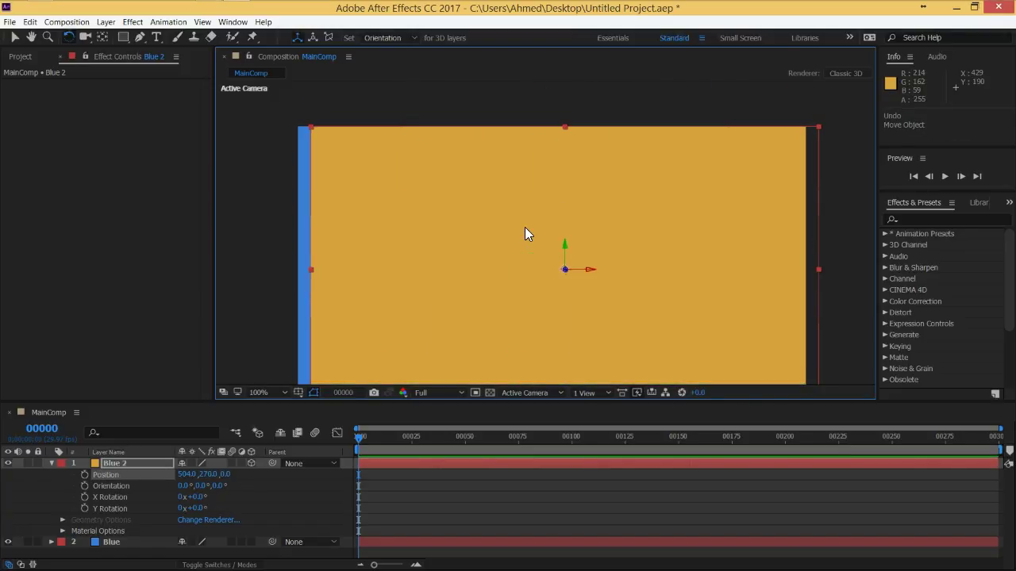
key(ctrl+z)
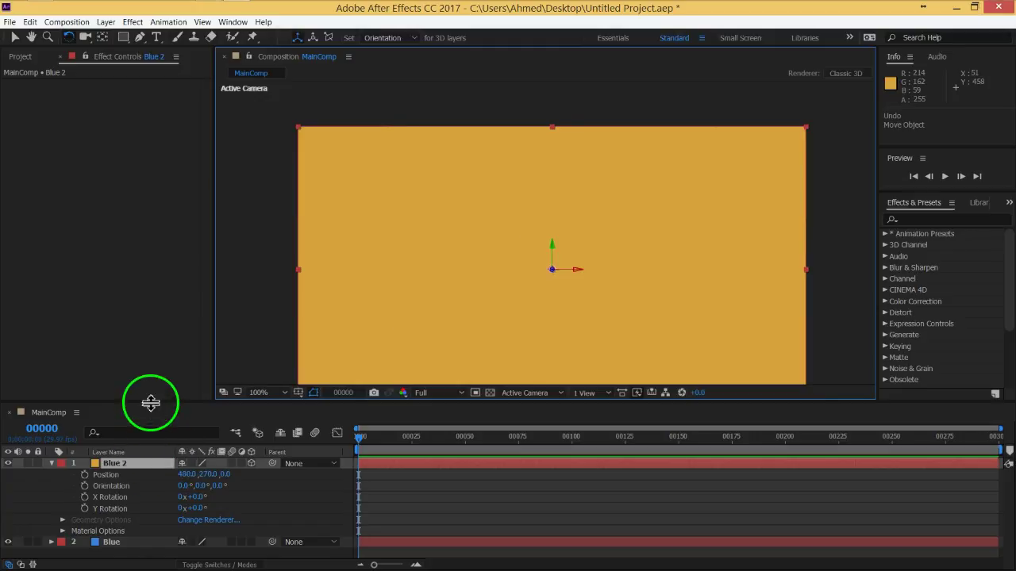
drag(152, 401, 159, 341)
Turn on the Blue layer's 3D switch and zoom the enlarged viewer back to 50%
click(251, 480)
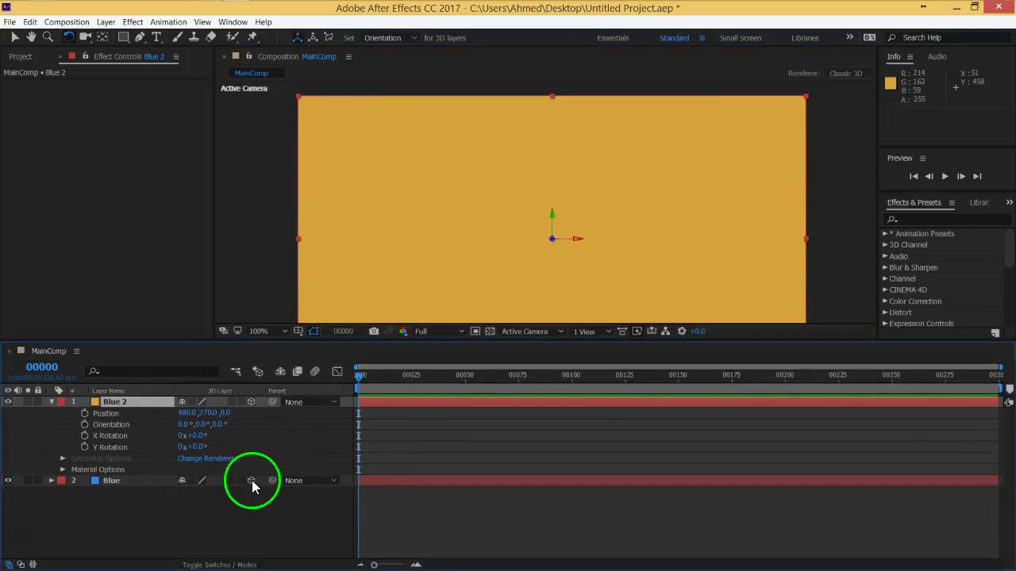
click(497, 235)
key(comma)
drag(529, 341, 526, 381)
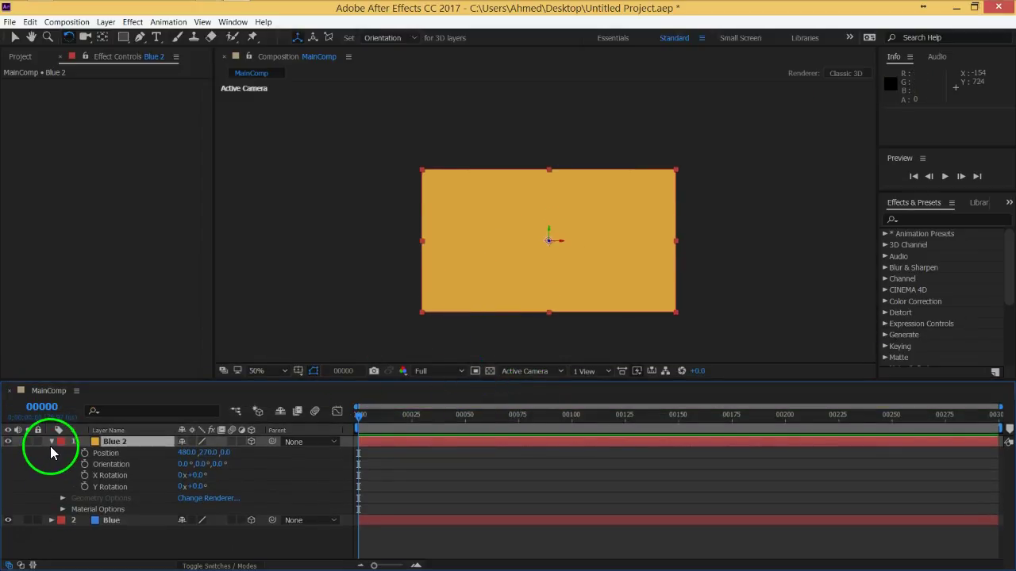
Collapse Blue 2's property list and select the Blue layer
click(52, 442)
click(119, 504)
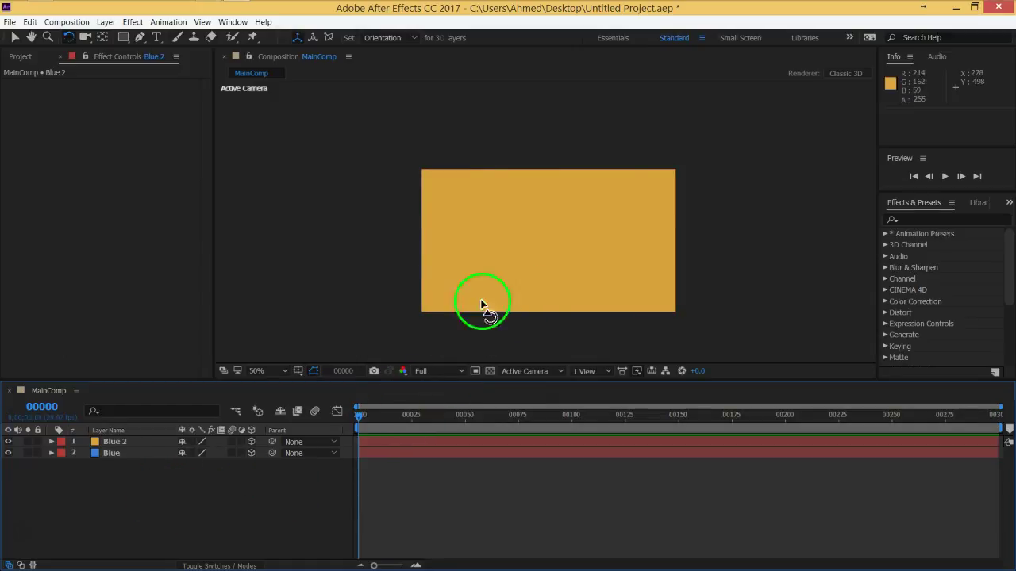
click(117, 450)
Select the Blue layer and return to the Selection tool after trying the Rotation tool
click(116, 452)
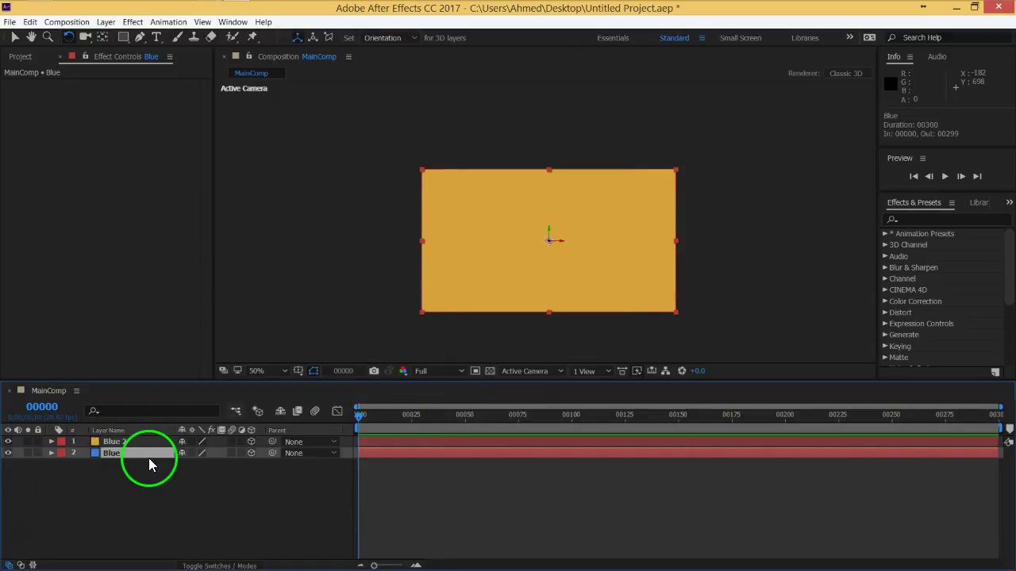
click(15, 38)
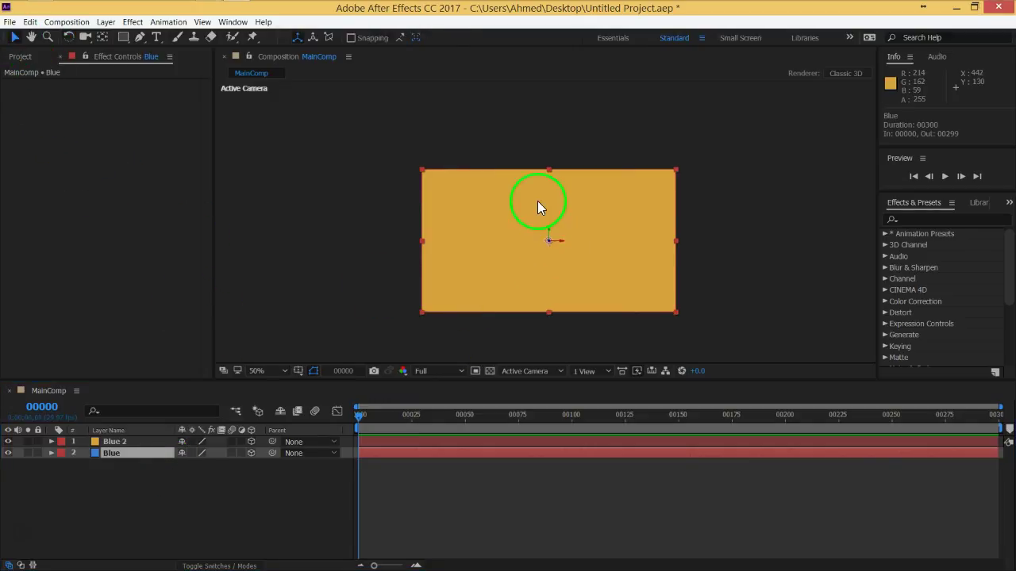
click(69, 37)
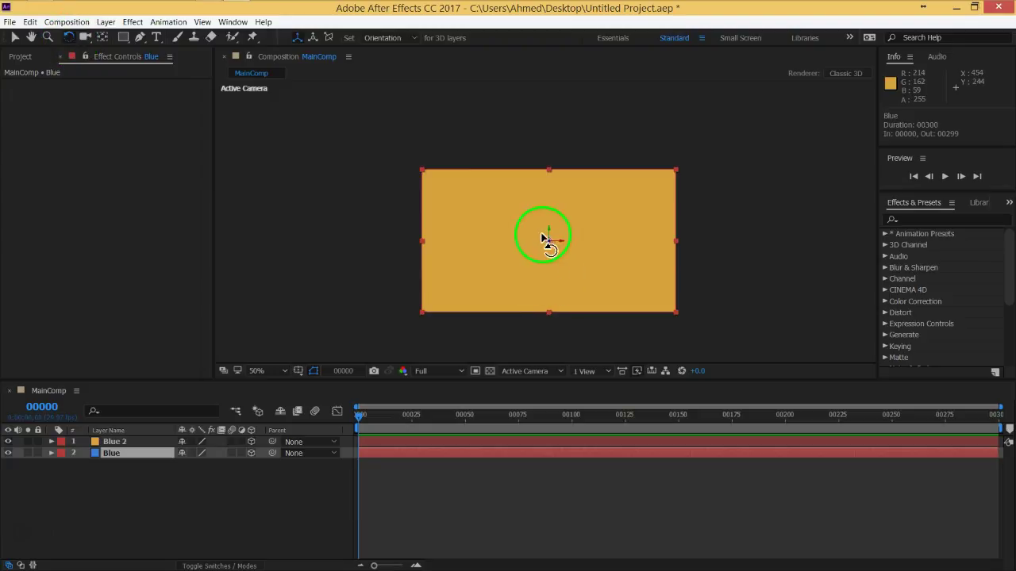
click(15, 40)
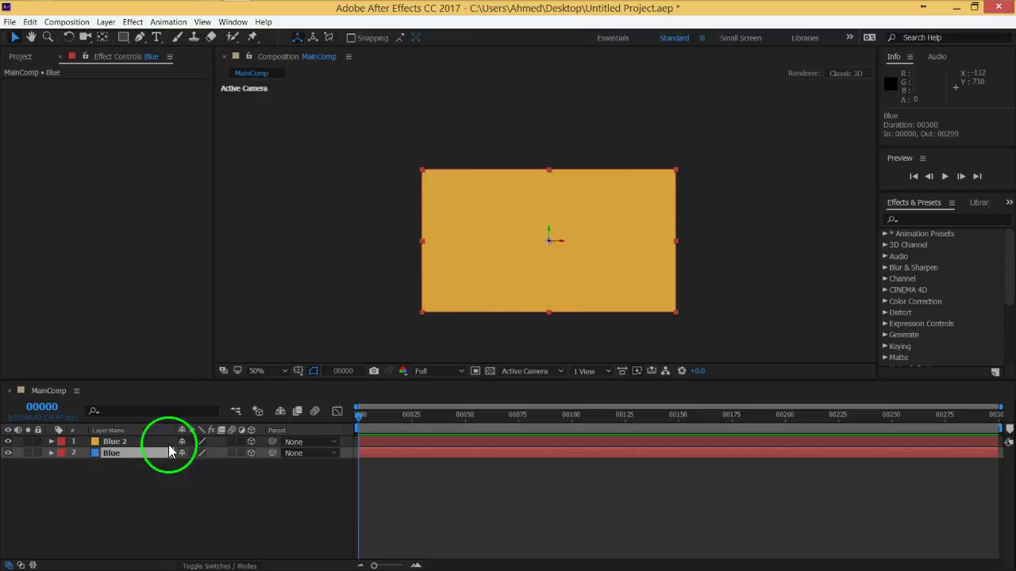
Push the Blue layer back along its Z axis, then undo the depth move
drag(556, 247, 471, 247)
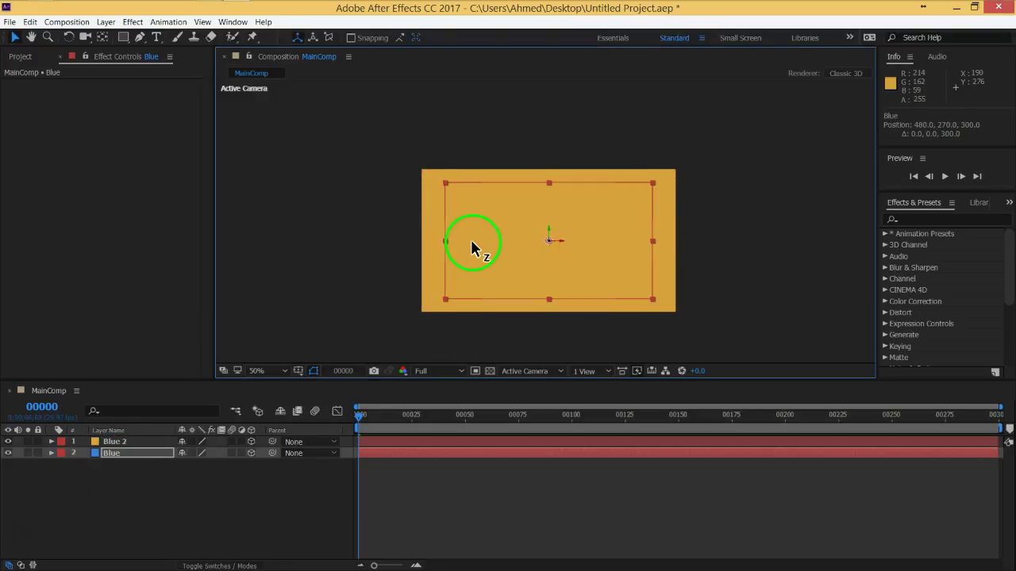
key(ctrl+z)
drag(538, 237, 537, 252)
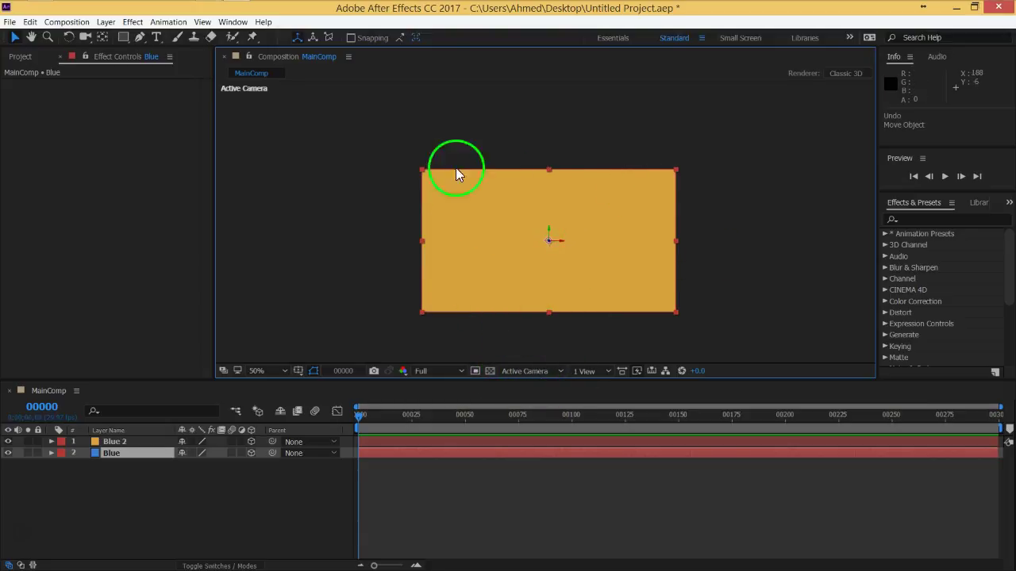
Switch the composition to the Top view and select the Blue layer
click(537, 370)
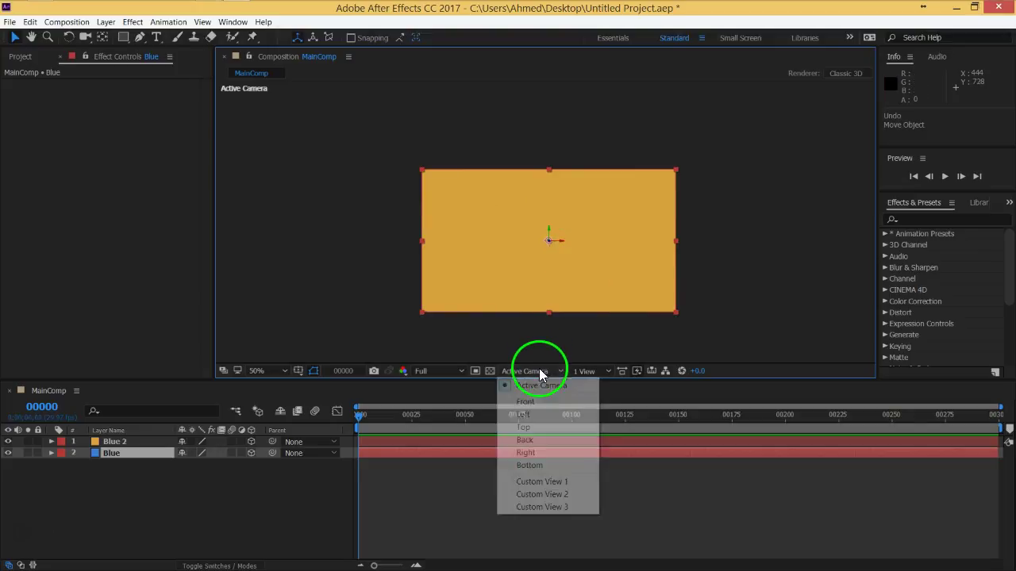
click(527, 428)
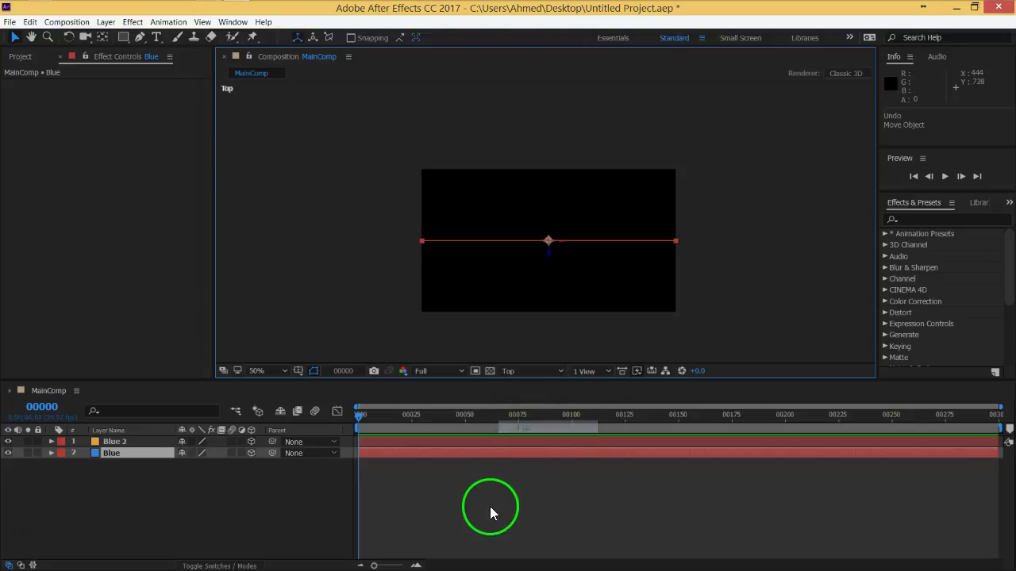
click(127, 451)
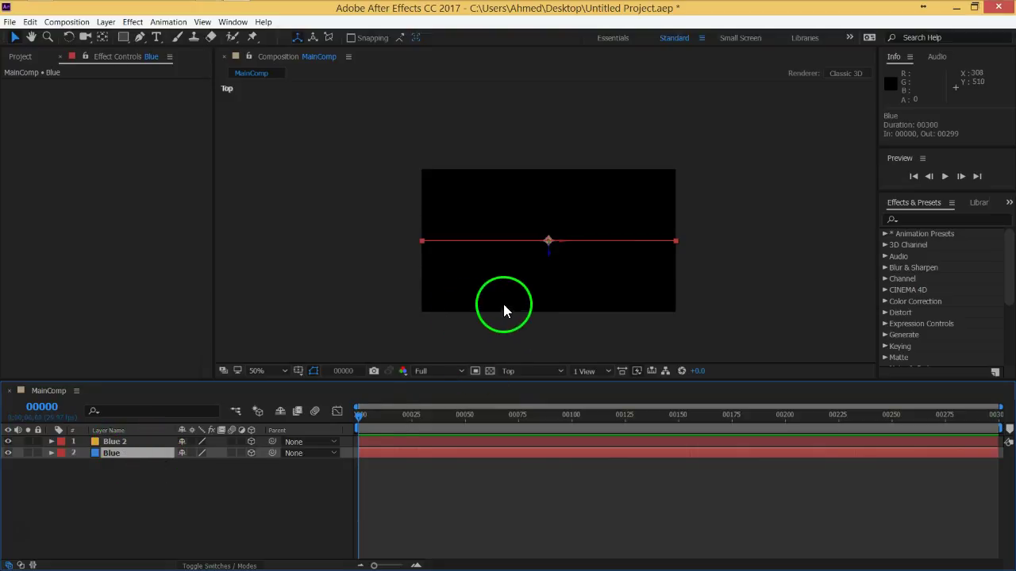
click(127, 476)
click(116, 453)
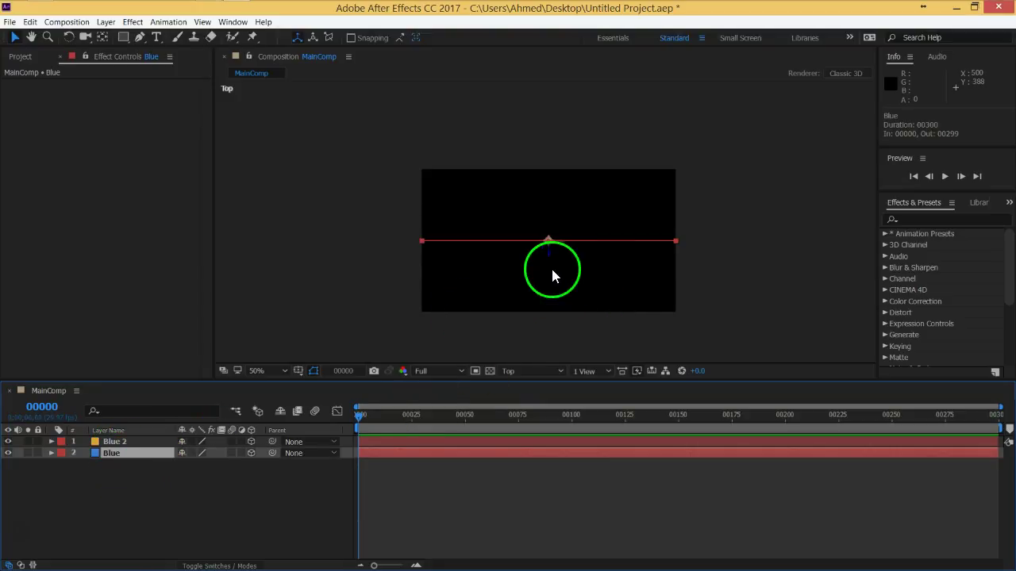
Drag the Blue layer back in depth until its Position reads 480, 270, 148
mouse_move(549, 255)
mouse_down()
mouse_move(543, 167)
mouse_move(539, 245)
mouse_up()
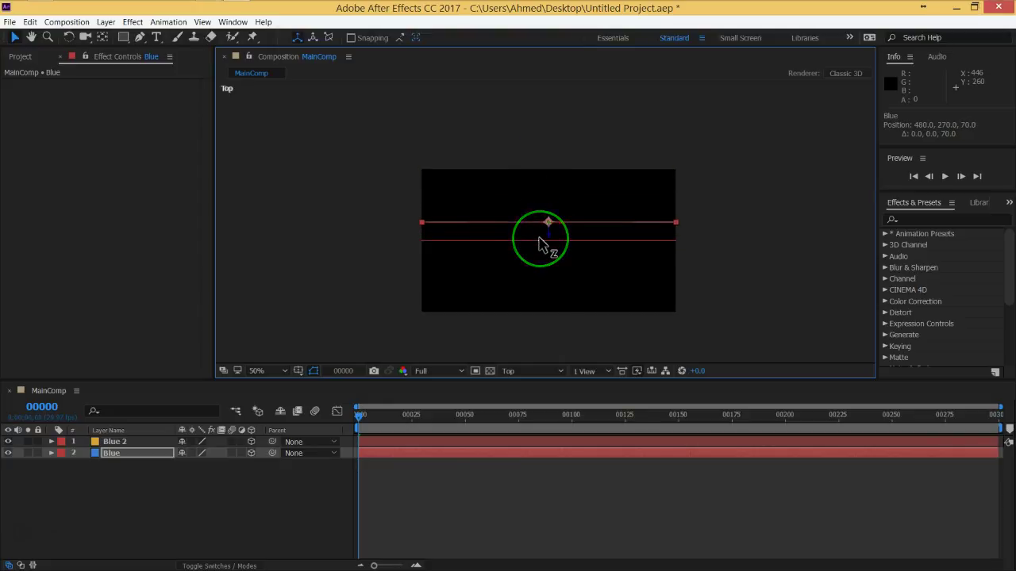
click(260, 144)
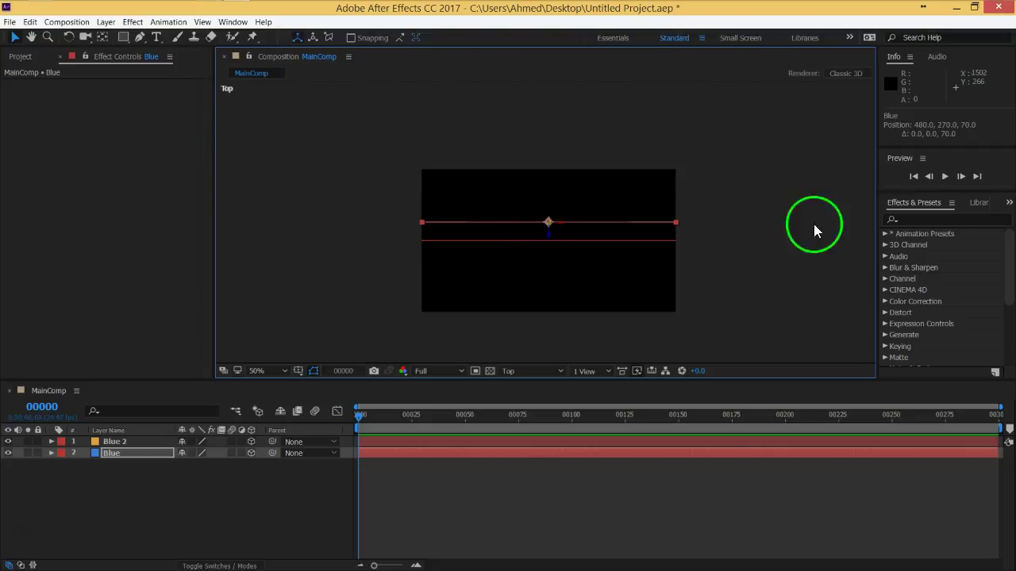
scroll(493, 227, down, 8)
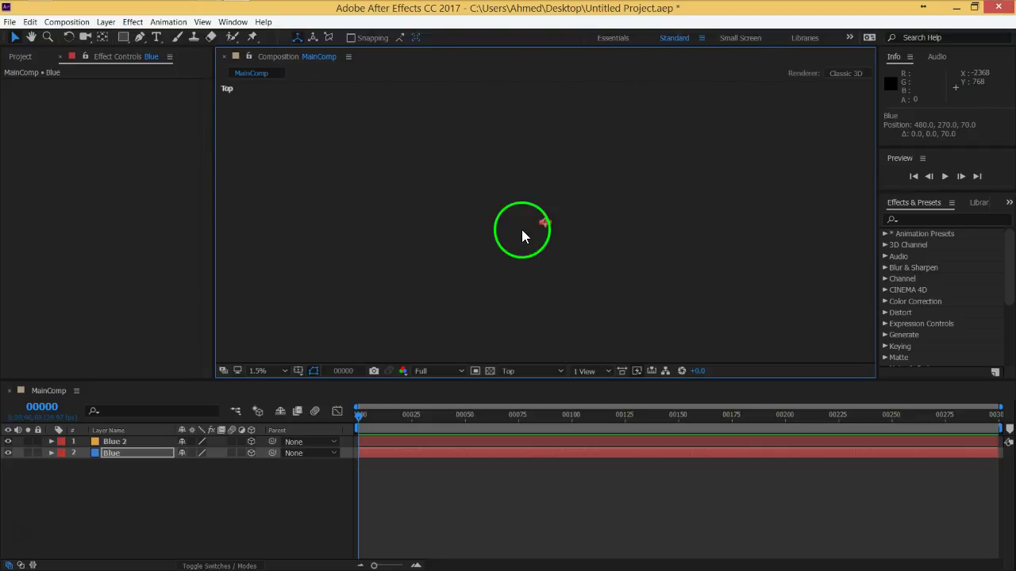
scroll(521, 229, up, 7)
scroll(542, 224, up, 2)
scroll(509, 233, down, 2)
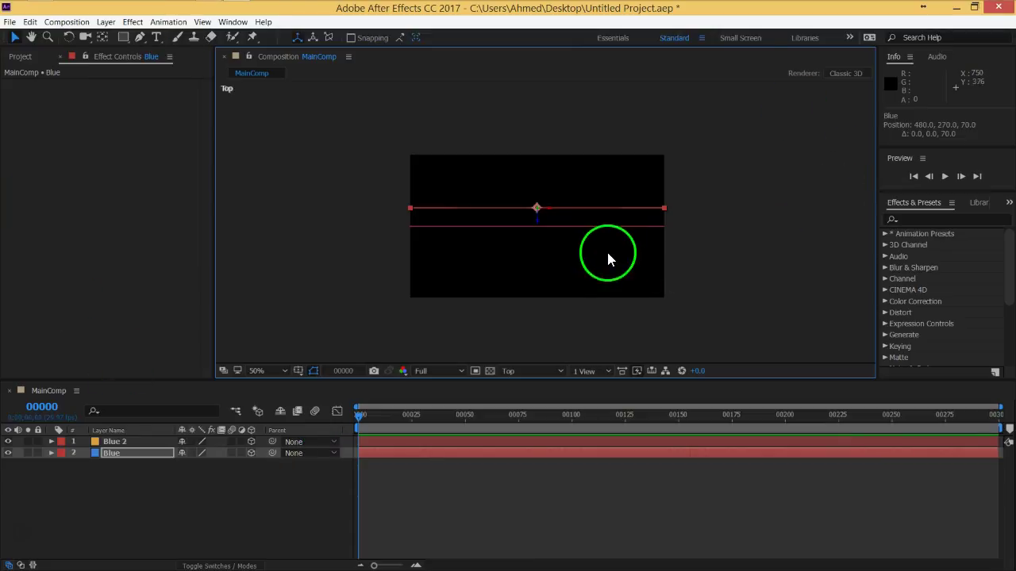
drag(536, 216, 535, 121)
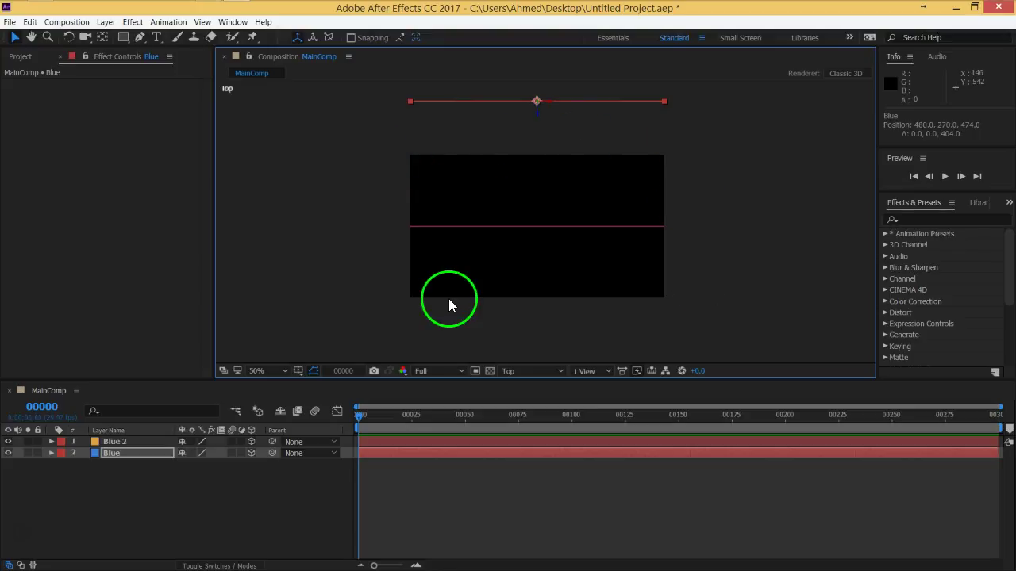
mouse_move(534, 114)
mouse_down()
mouse_move(525, 227)
mouse_move(534, 212)
mouse_up()
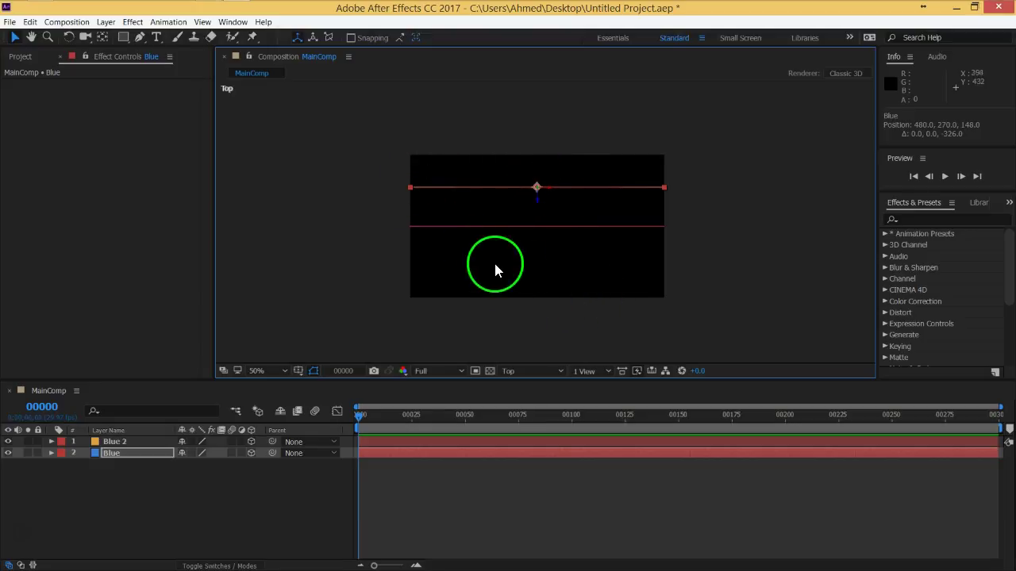
click(530, 373)
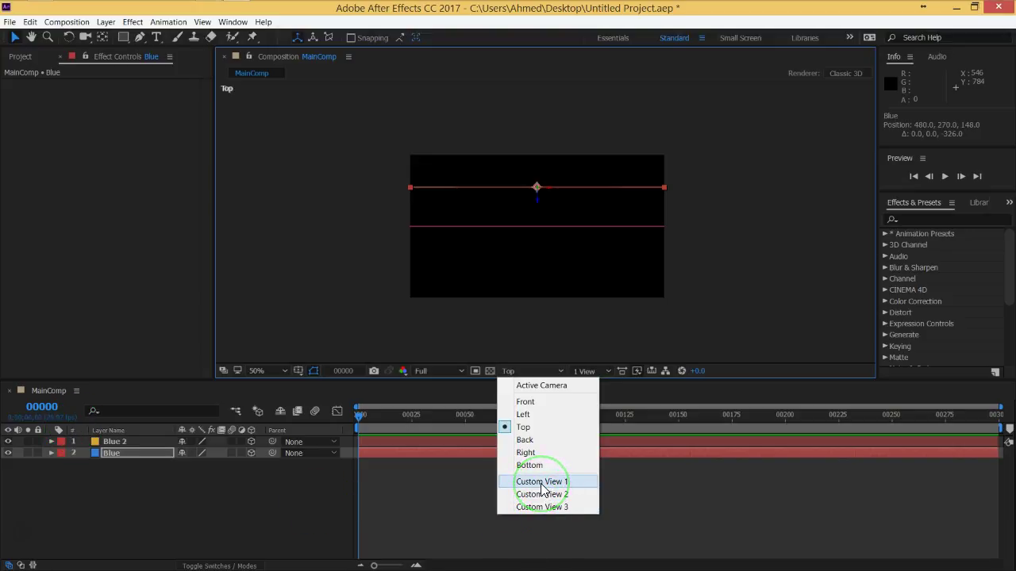
View the solids in Custom View 1 and drag the Blue layer to offset it sideways
click(542, 483)
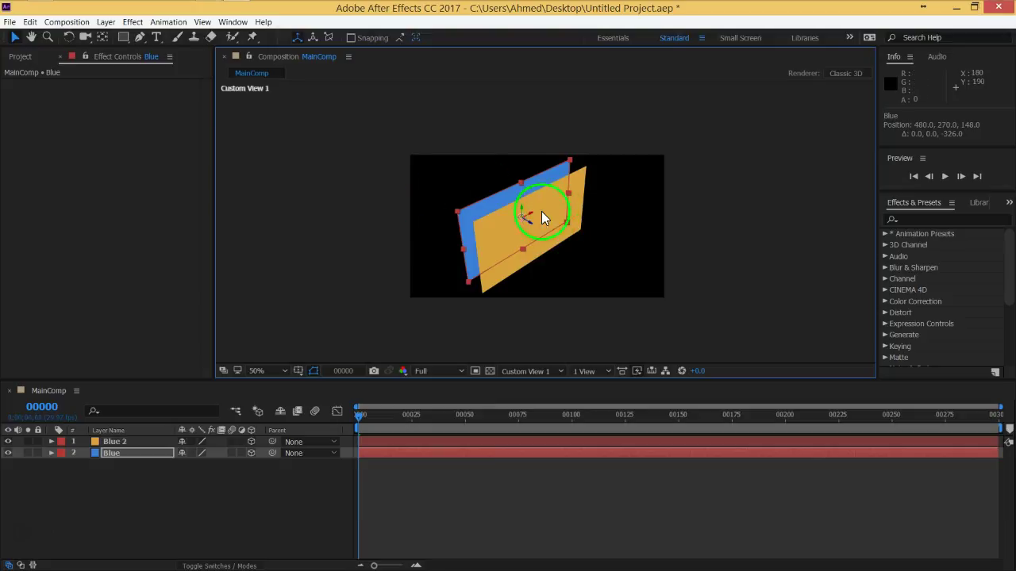
click(298, 502)
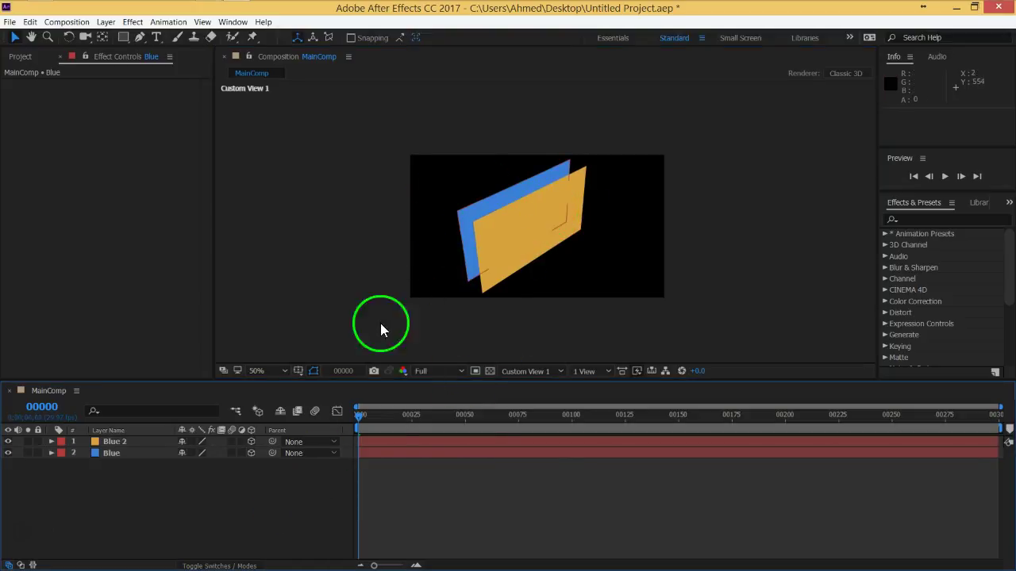
click(111, 453)
mouse_move(527, 222)
mouse_down()
mouse_move(519, 210)
mouse_move(554, 216)
mouse_up()
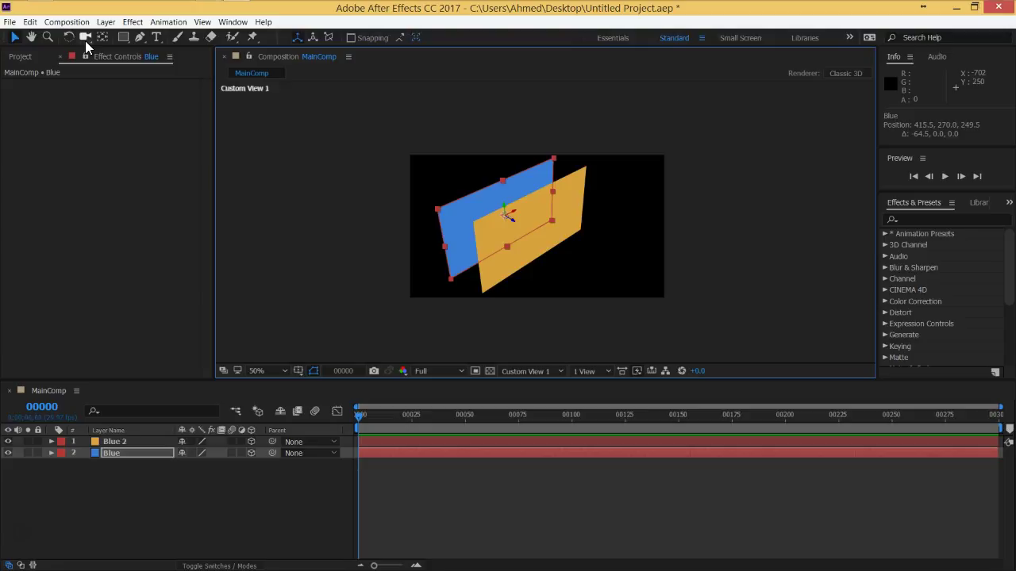
Try Custom View 2 and Custom View 3, then return to Custom View 1
click(525, 370)
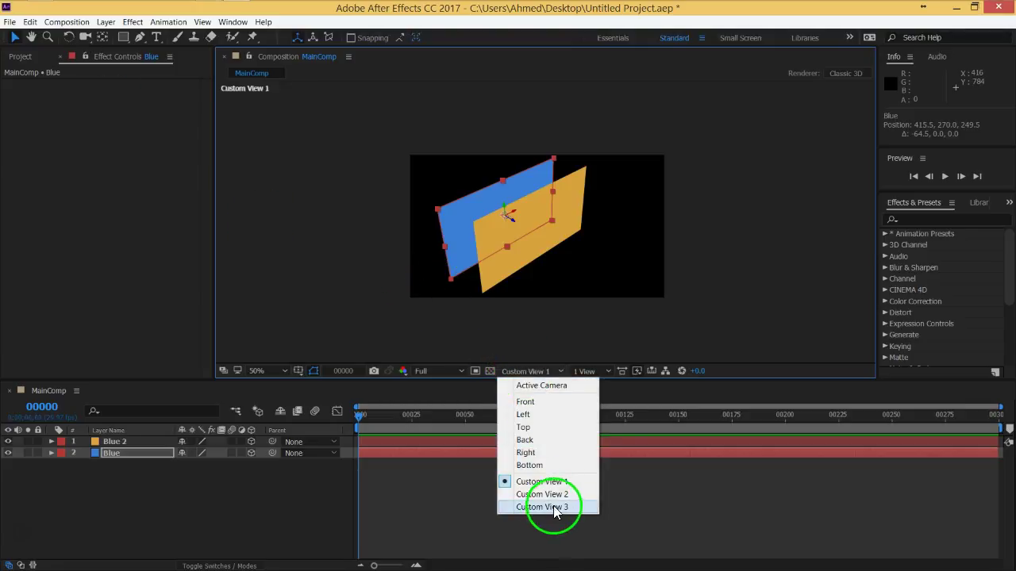
click(548, 494)
click(519, 370)
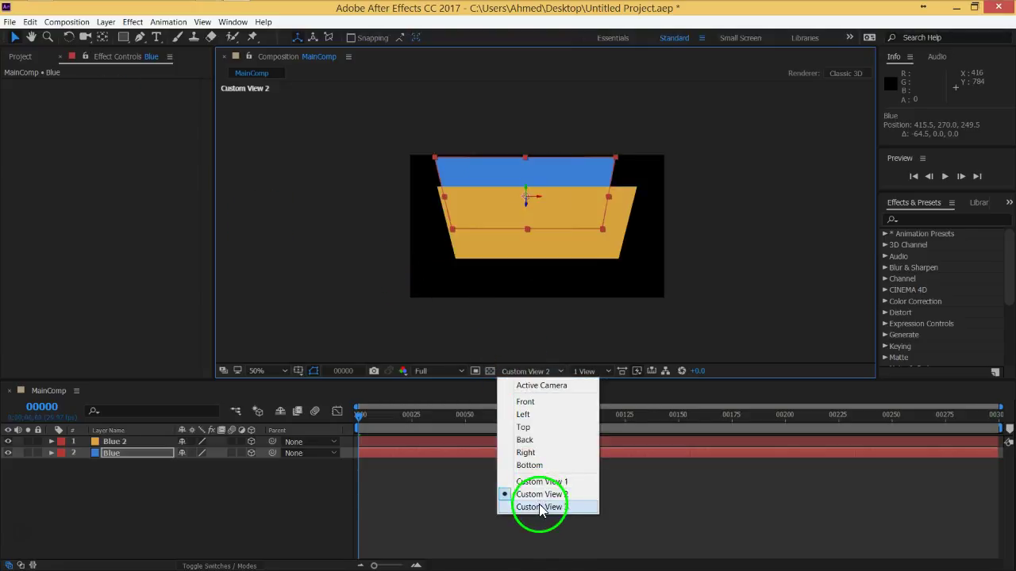
click(540, 507)
click(524, 372)
click(540, 482)
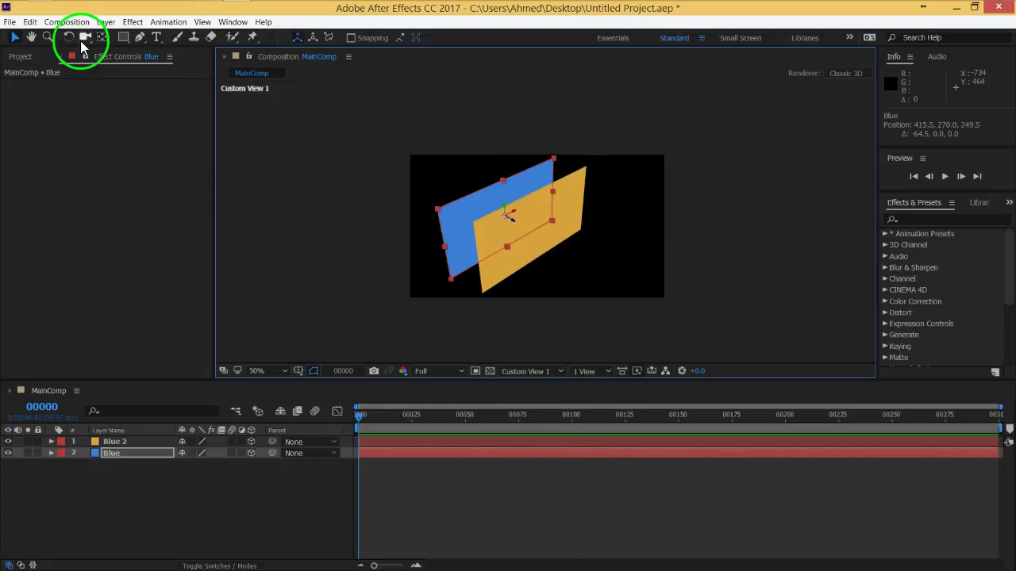
Orbit Custom View 1 with the Unified Camera Tool for a steeper look at the solids
click(84, 38)
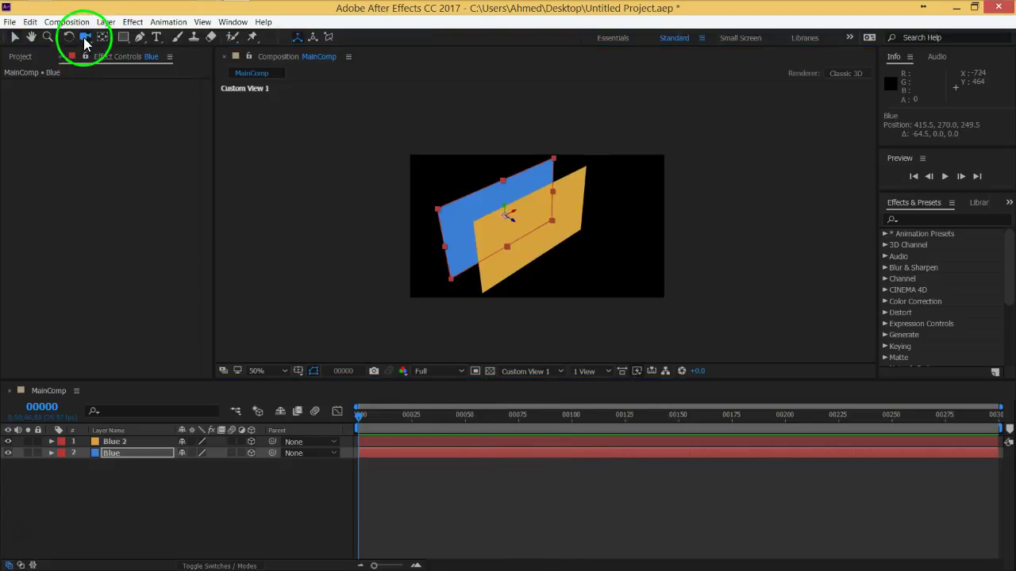
mouse_move(495, 253)
mouse_down()
mouse_move(466, 234)
mouse_move(622, 326)
mouse_move(548, 217)
mouse_move(509, 228)
mouse_move(480, 184)
mouse_up()
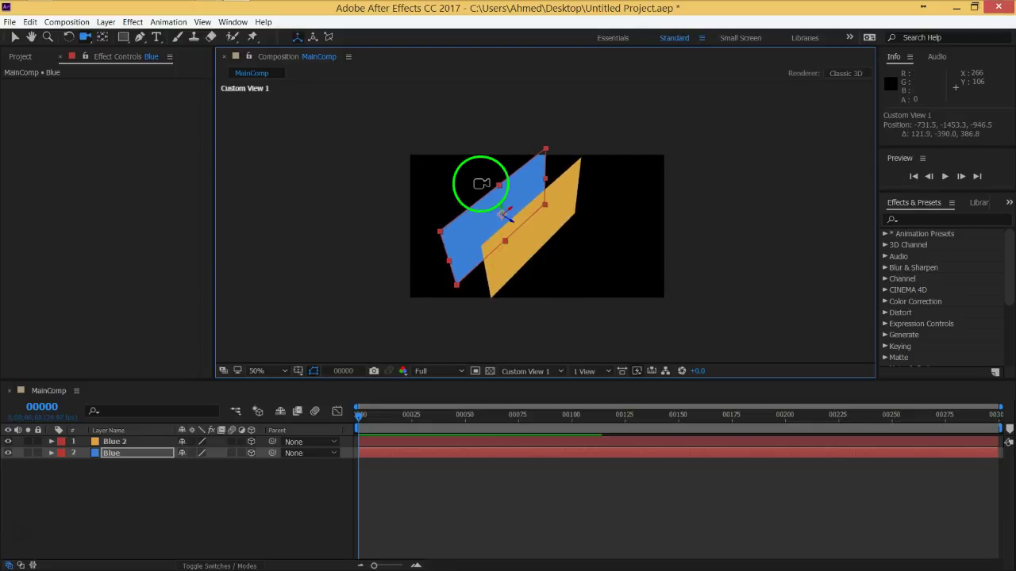
drag(480, 183, 480, 180)
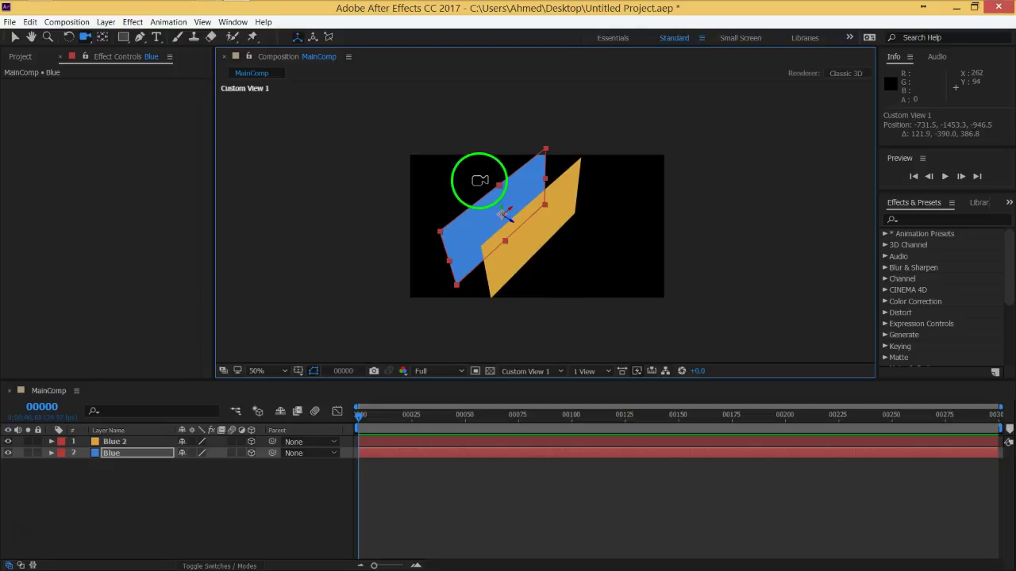
Switch back to the Active Camera view, where Blue 2 hides Blue, and deselect the Blue layer
click(527, 371)
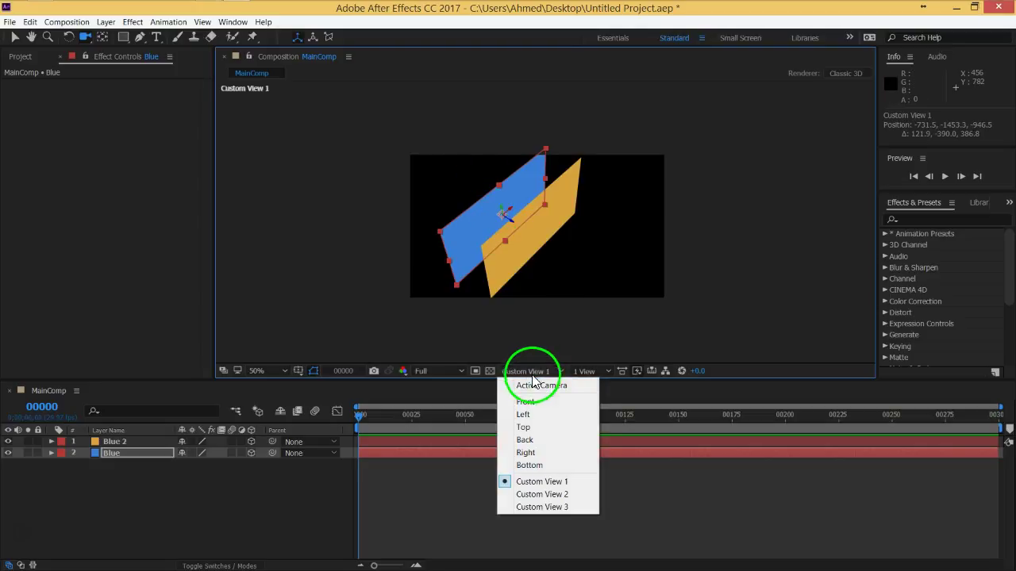
click(534, 385)
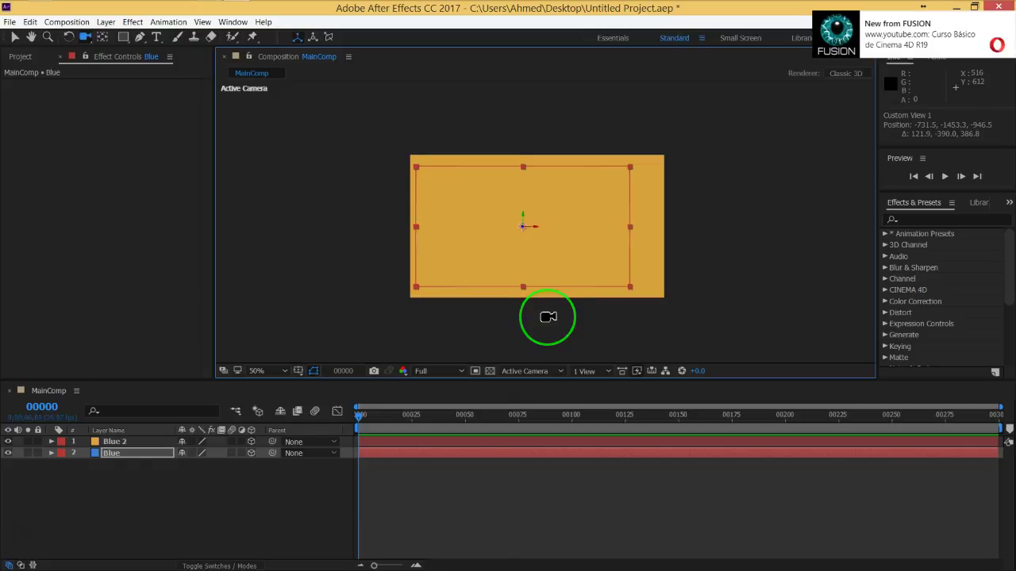
drag(547, 317, 533, 307)
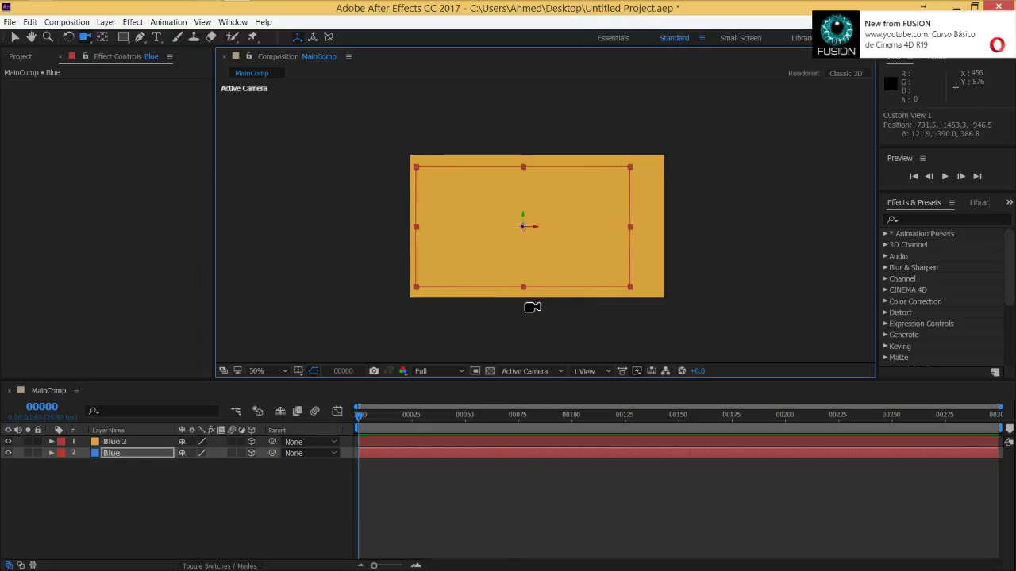
drag(415, 219, 689, 255)
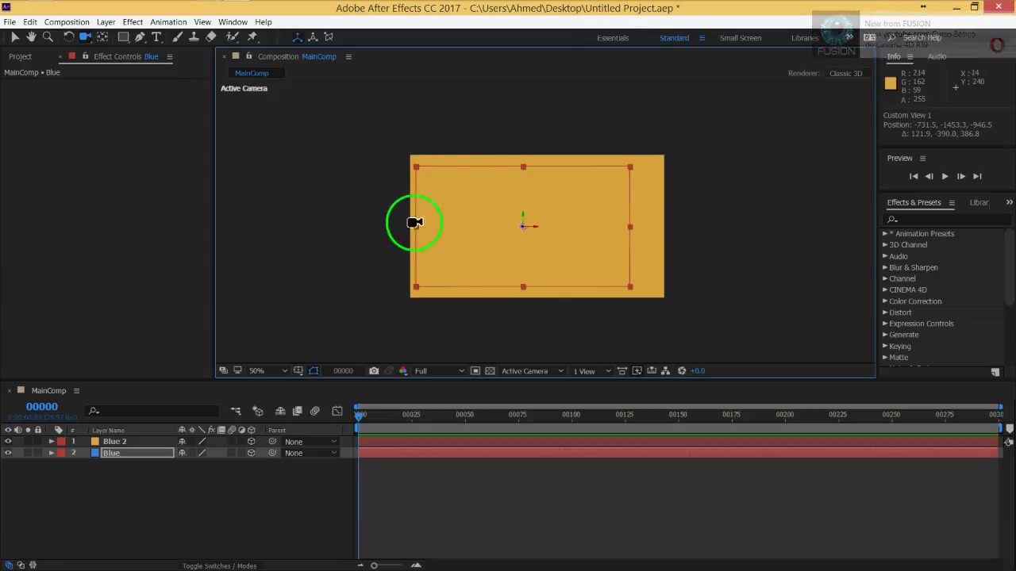
click(235, 464)
click(134, 455)
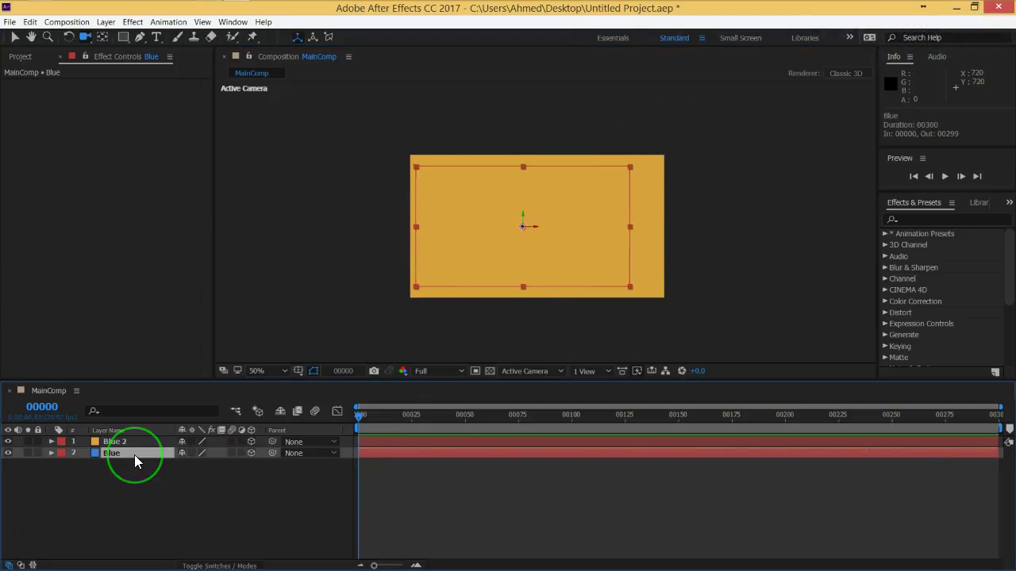
click(122, 457)
click(277, 540)
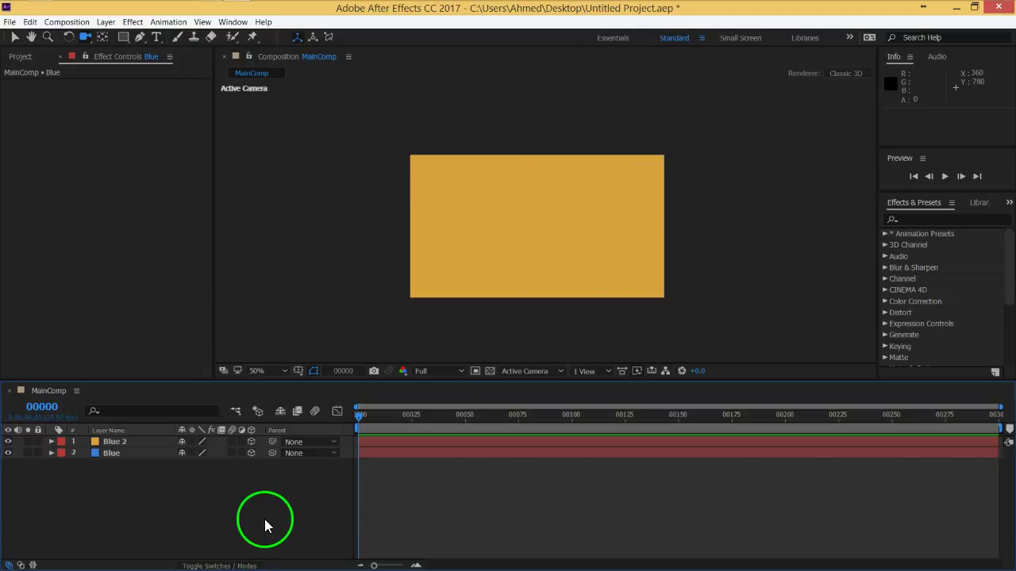